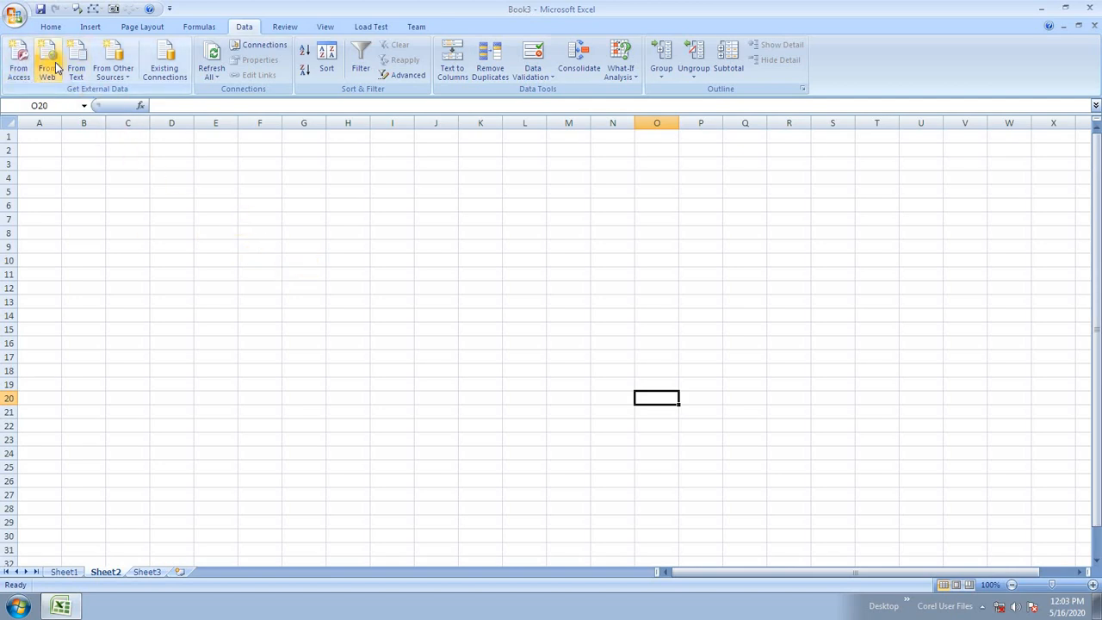
click(400, 292)
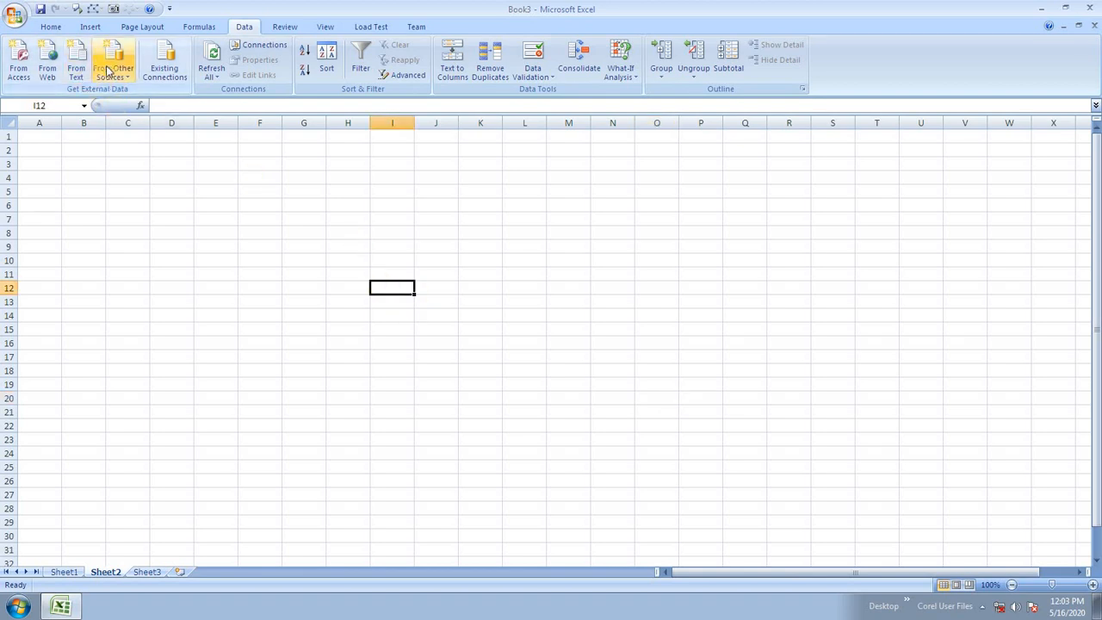
click(108, 70)
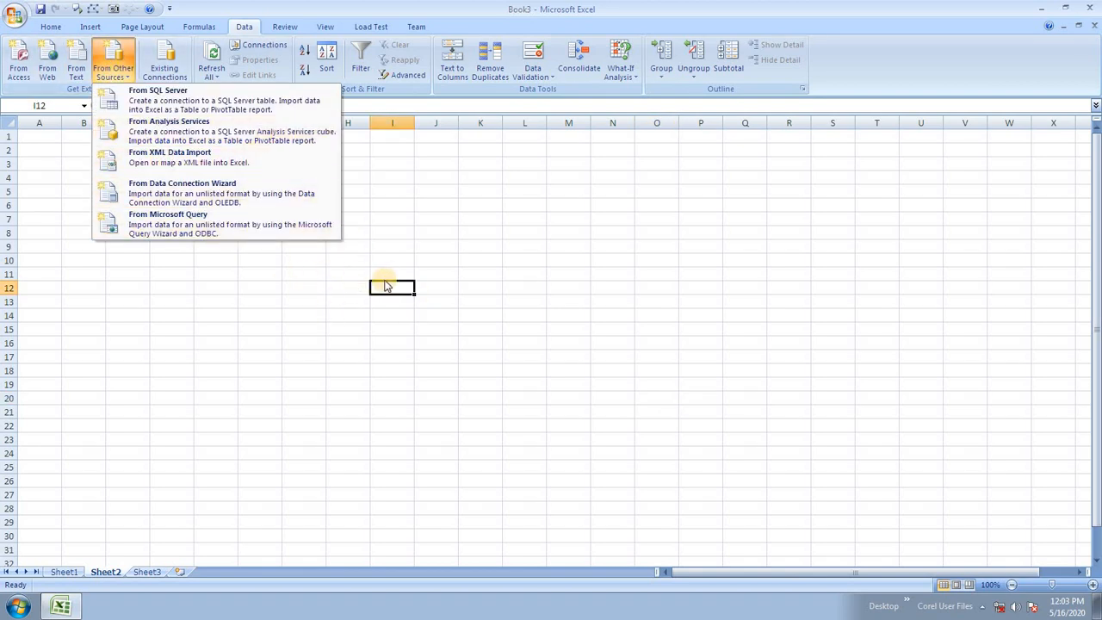
click(376, 204)
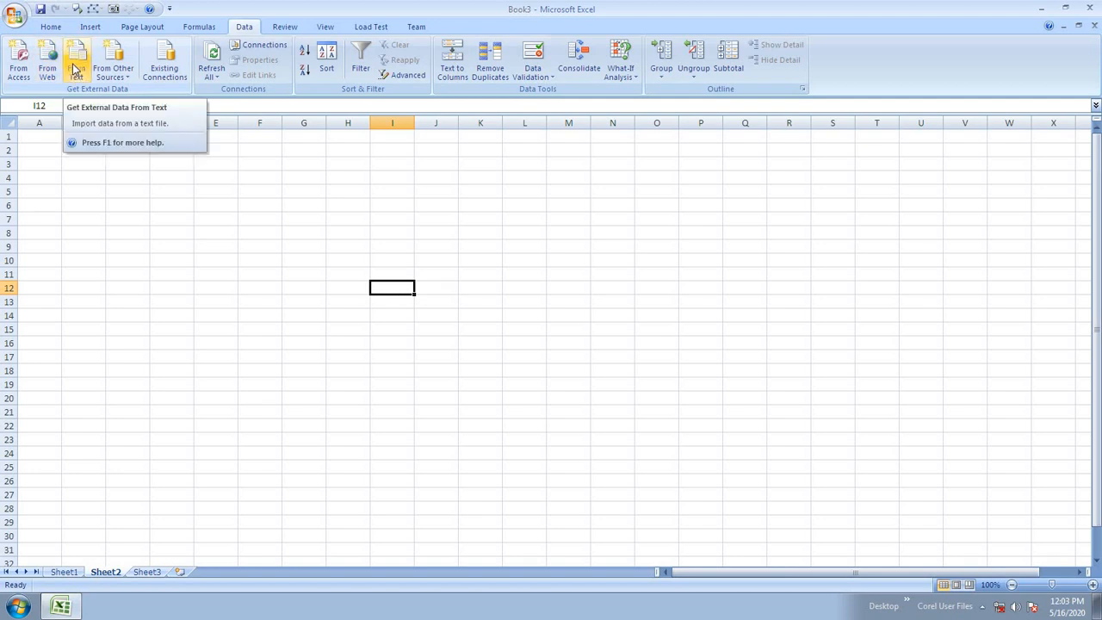
click(297, 272)
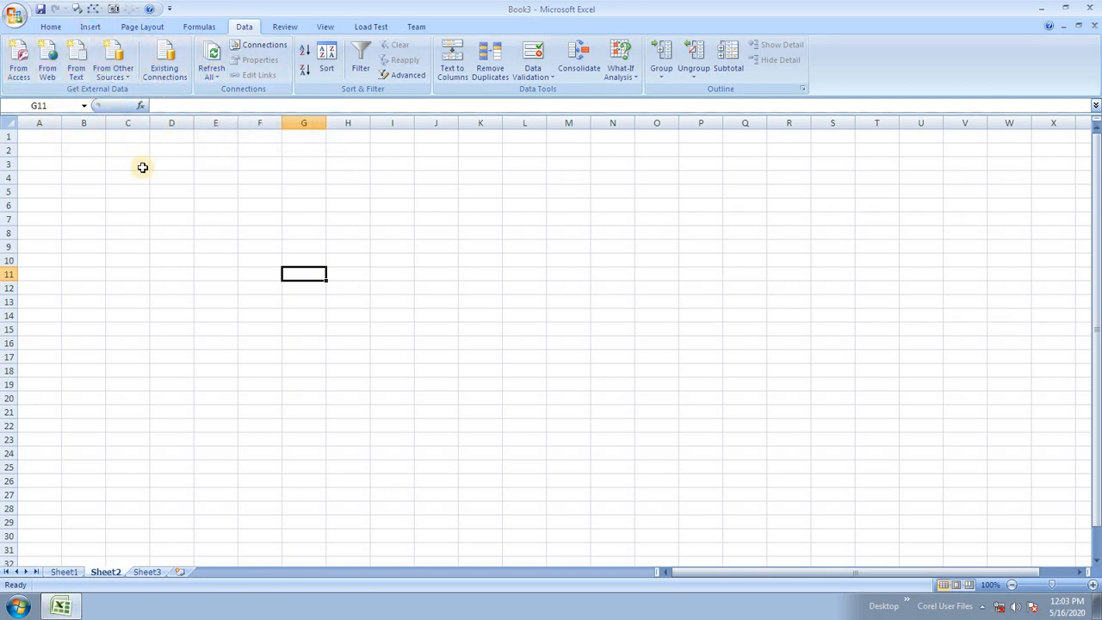
click(272, 271)
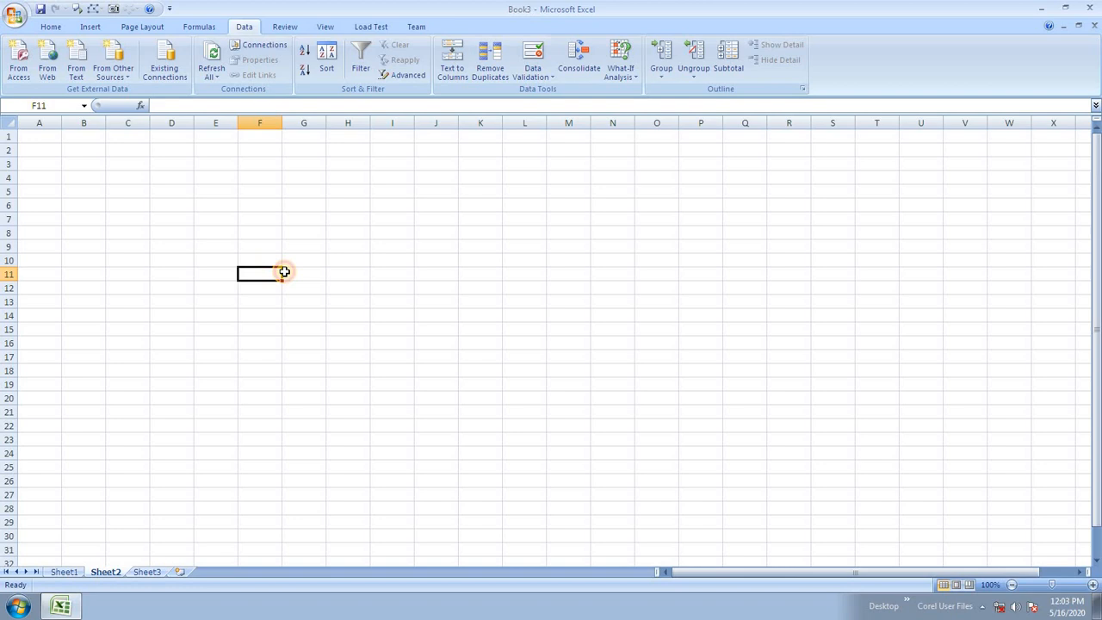
click(242, 231)
click(347, 248)
click(286, 314)
click(219, 314)
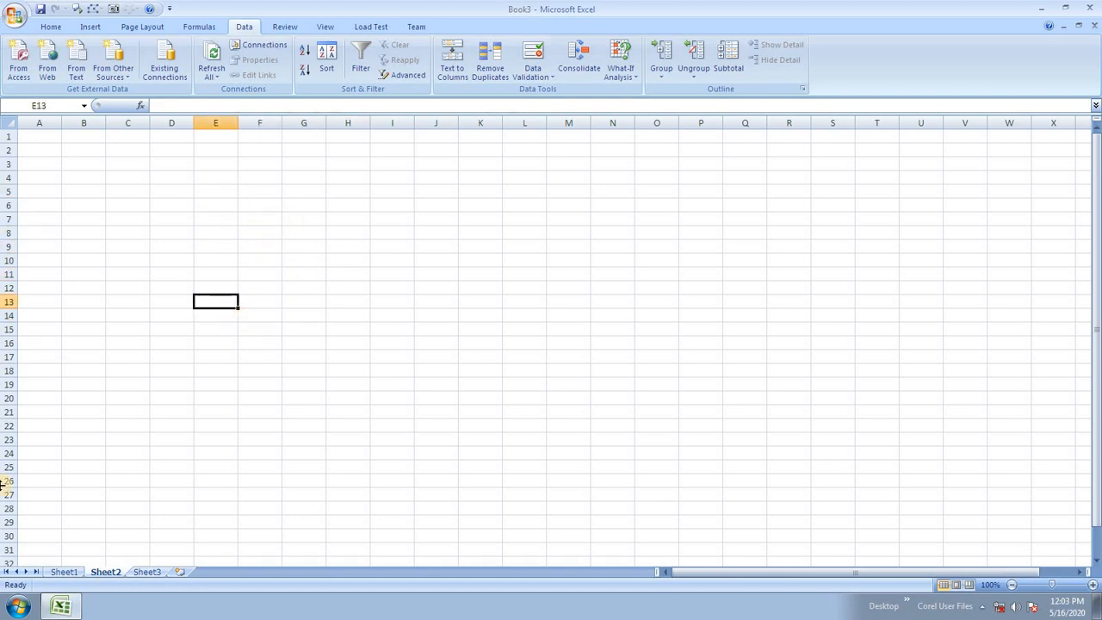
In a new Notepad document, enter a tab-separated Rollno, Name, Course, Fees table with two student rows: HDCS, 23343 and CCFA, 9893.
click(17, 607)
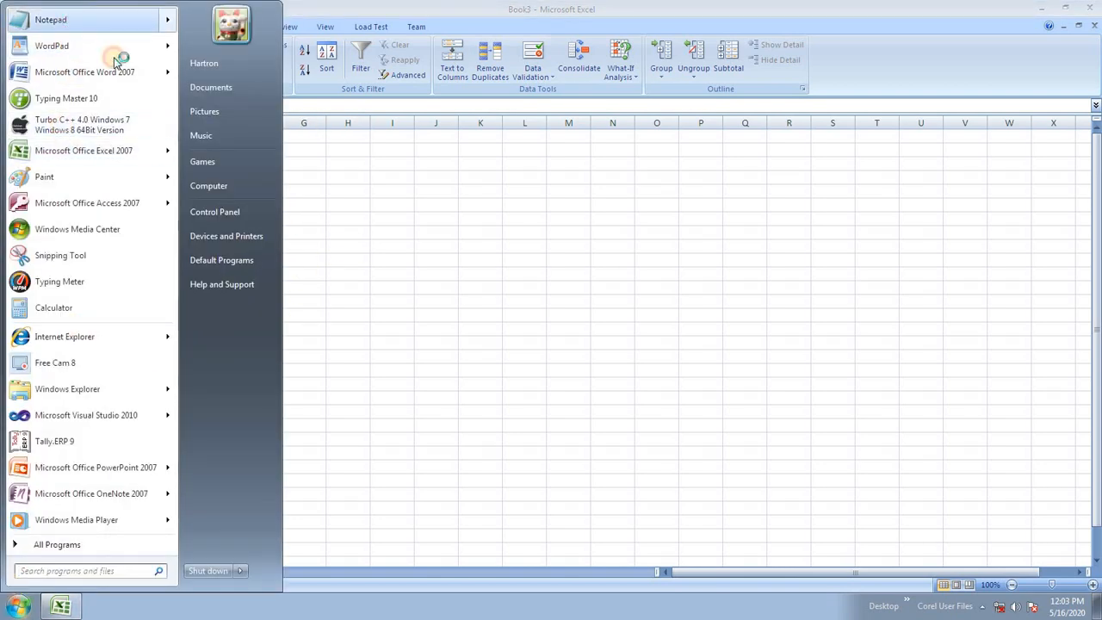
click(60, 22)
double_click(508, 138)
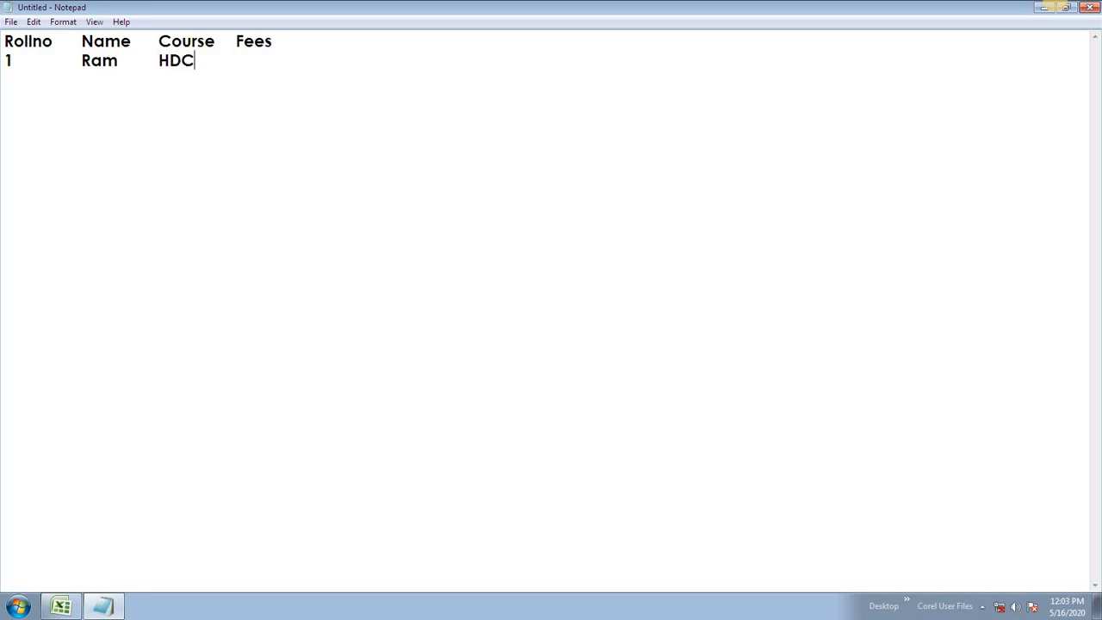
text(343)
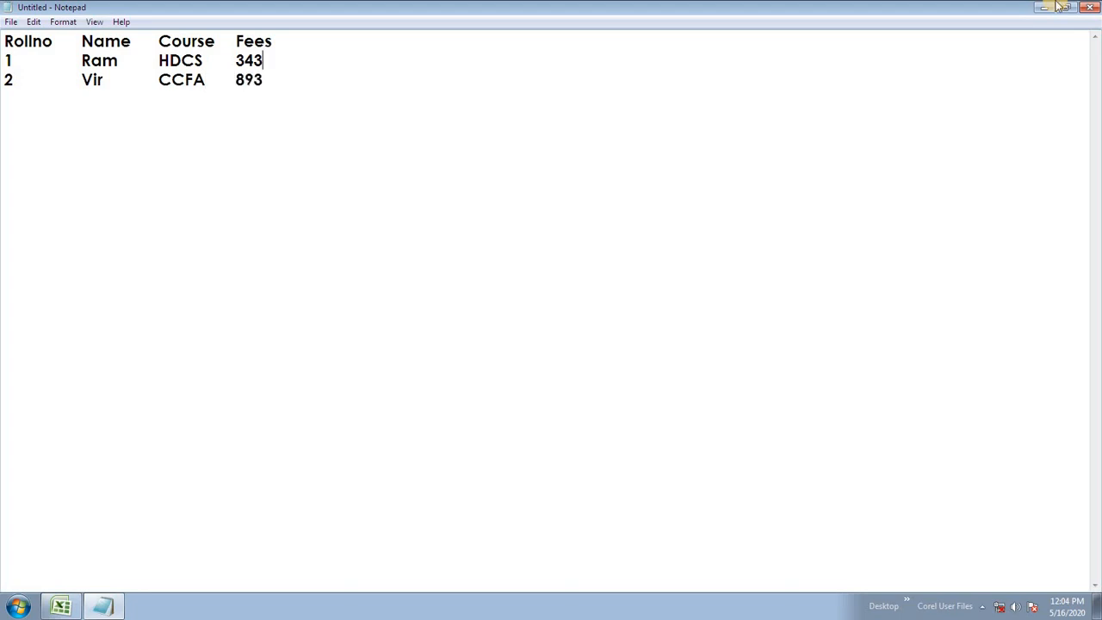
text(233)
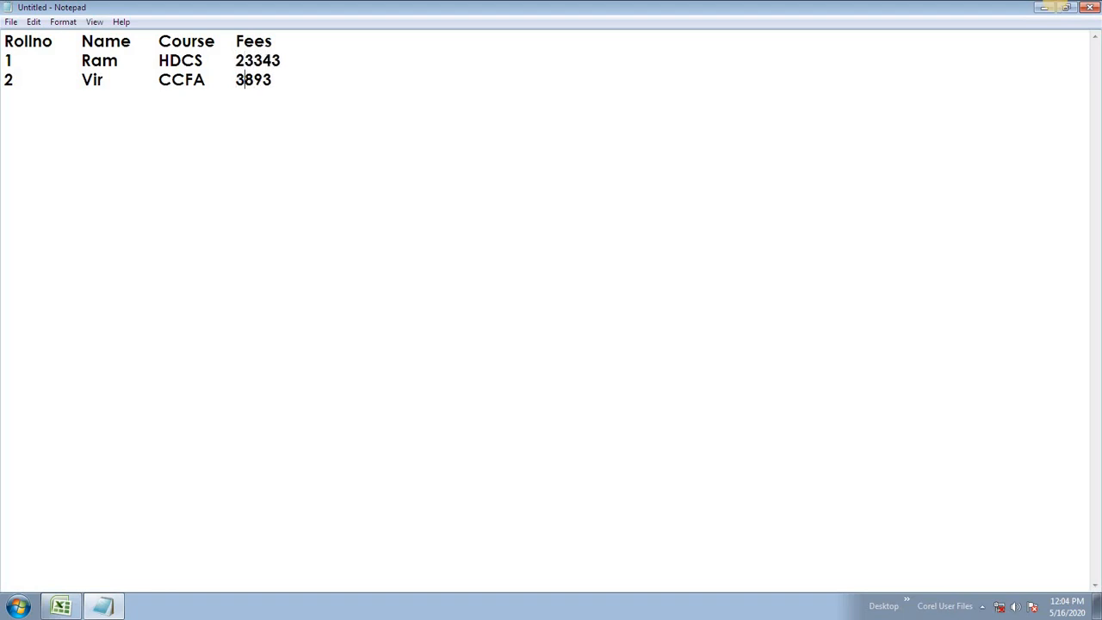
key(BackSpace)
text(9)
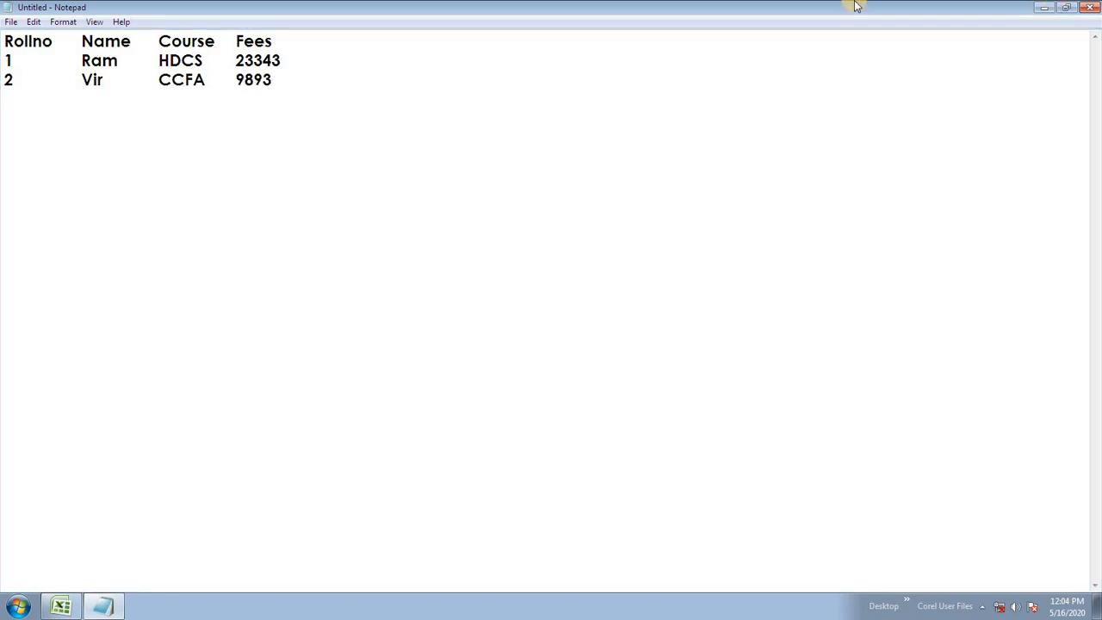
Save the text document to the Desktop as "notepad to excel" and close Notepad.
click(440, 157)
key(ctrl+s)
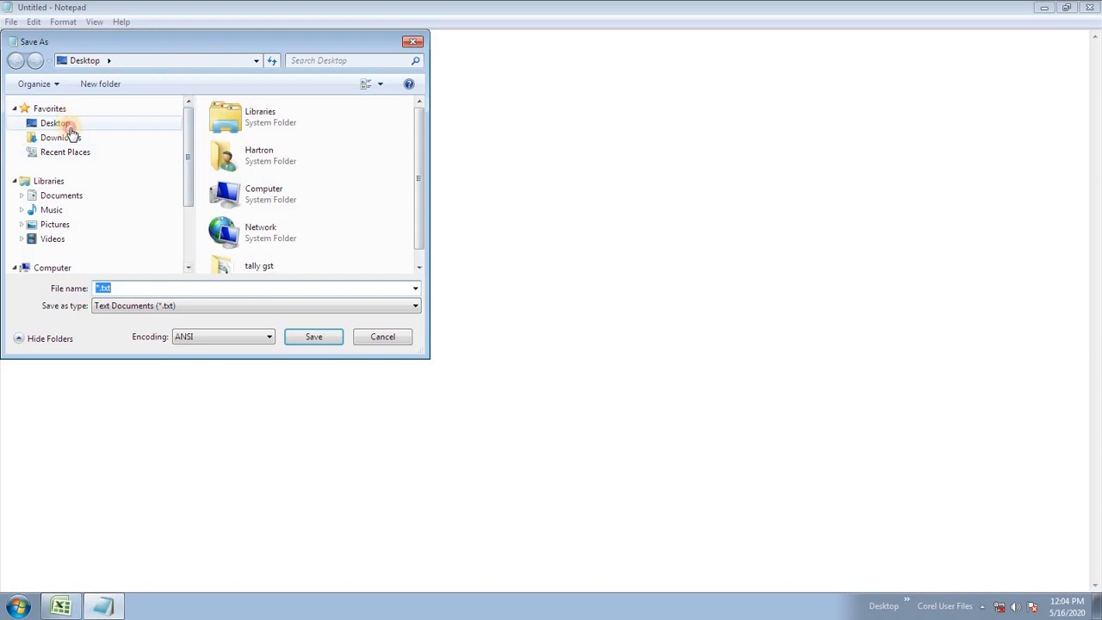
click(64, 124)
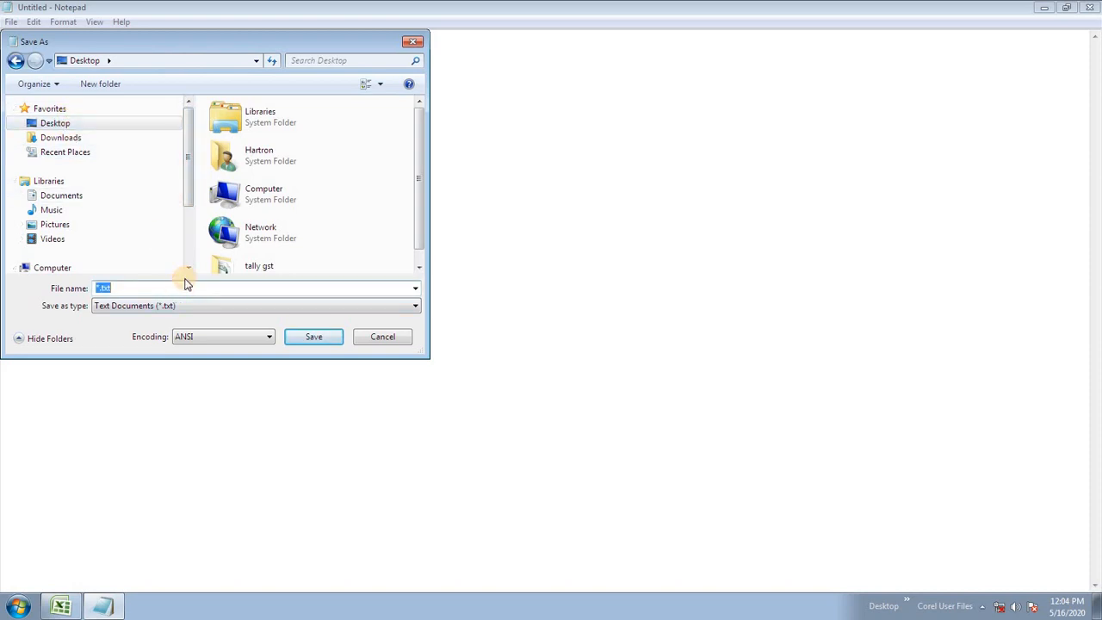
text(notepad to excel)
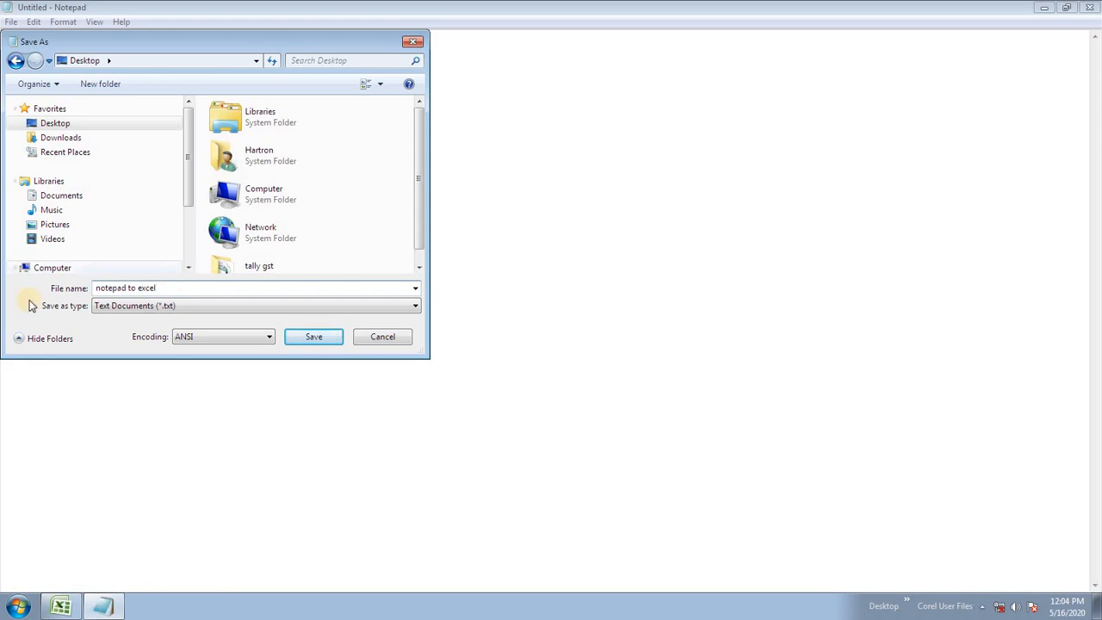
click(315, 340)
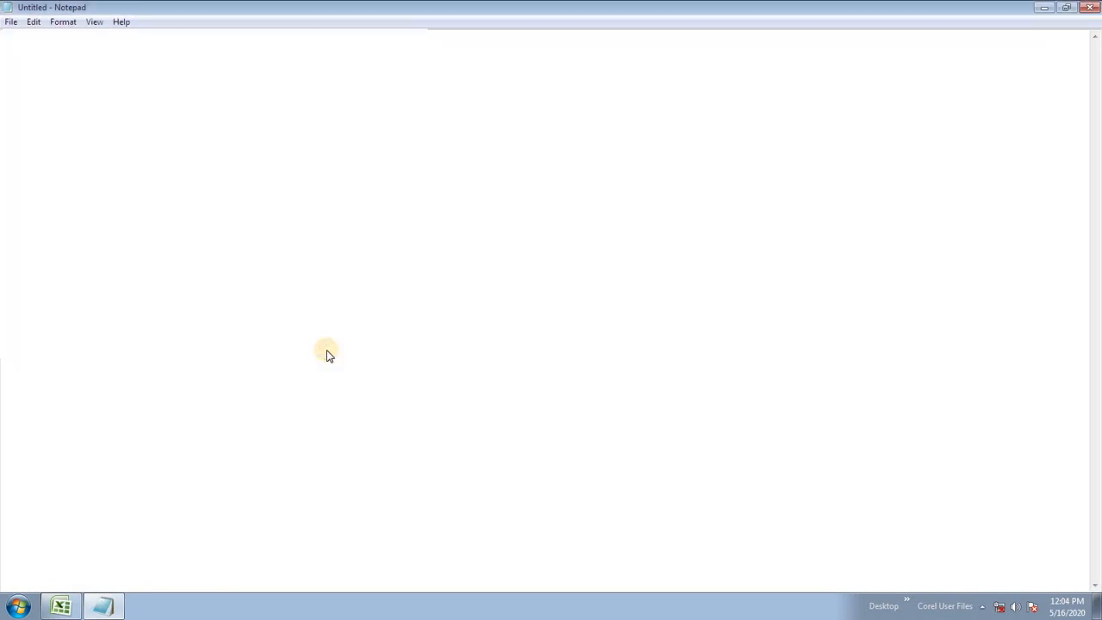
click(1098, 9)
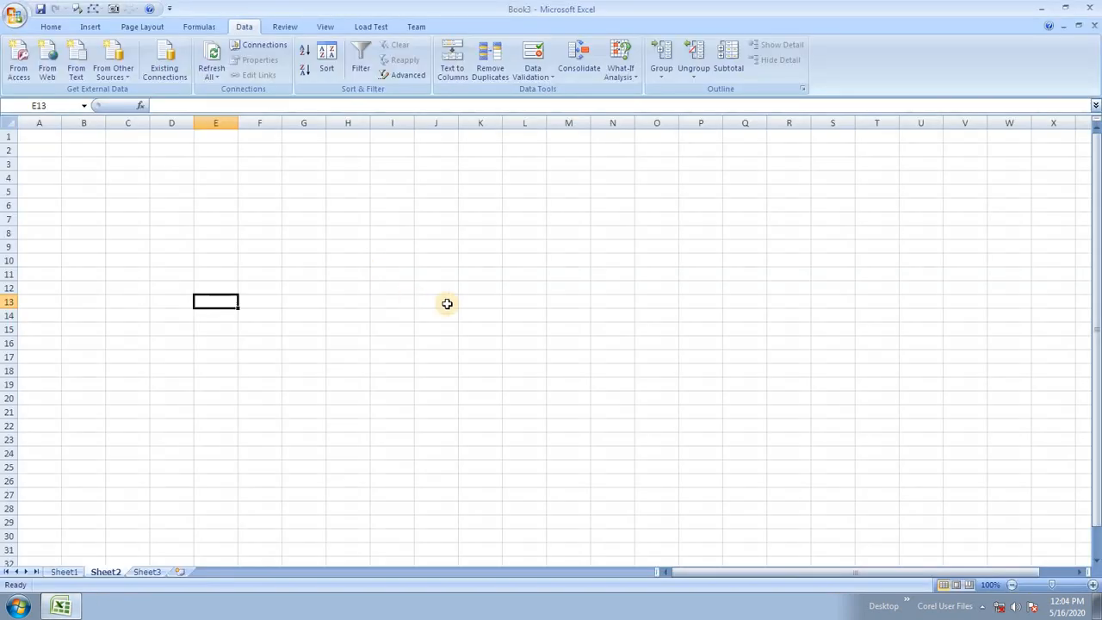
Start a text import at cell A1 of Sheet2 from the "notepad to excel" file on the Desktop.
click(321, 232)
click(40, 136)
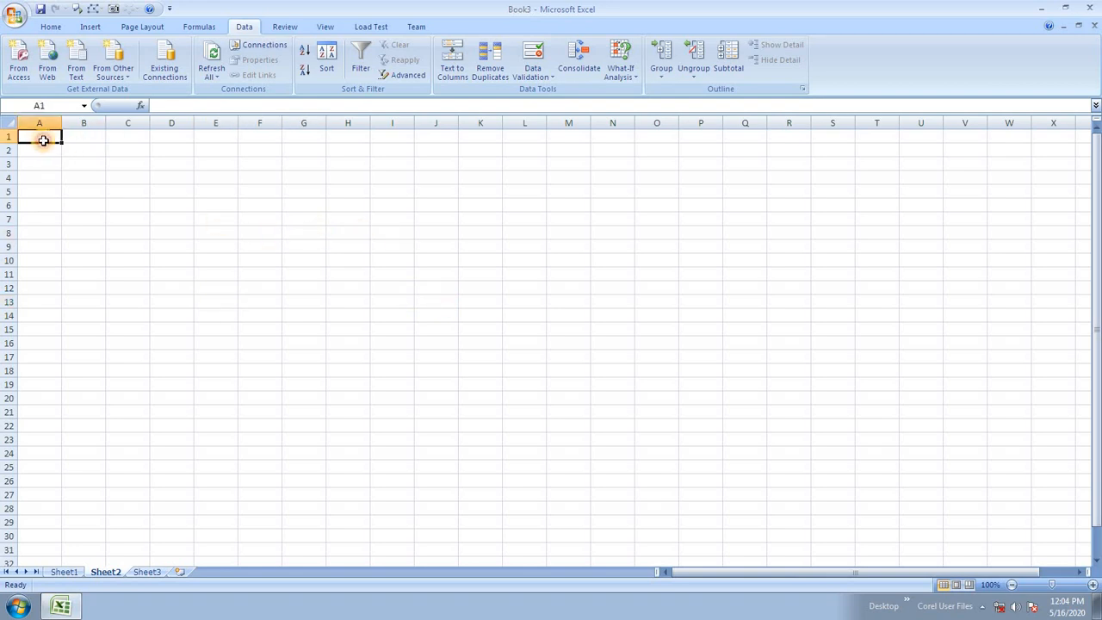
click(155, 286)
click(42, 136)
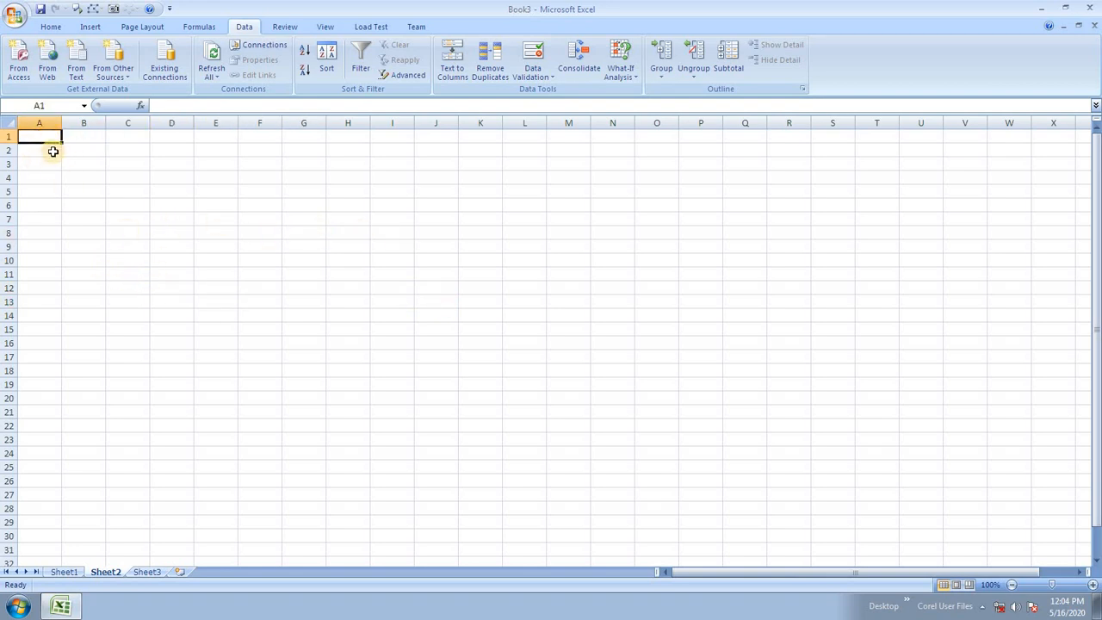
scroll(205, 334, up, 3)
scroll(205, 334, up, 5)
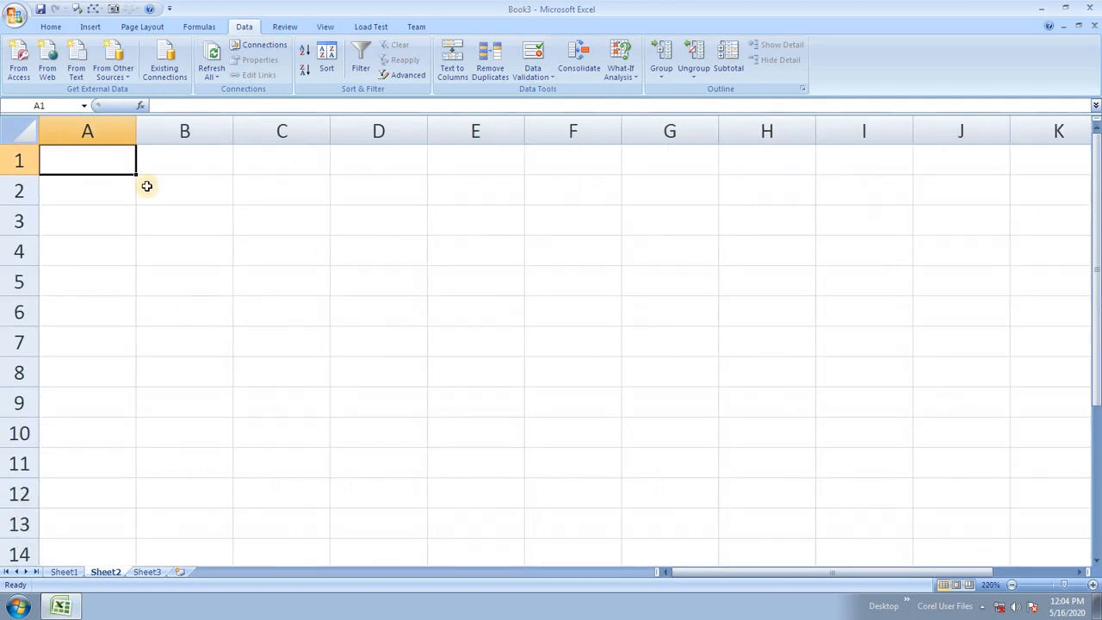
key(ctrl+space)
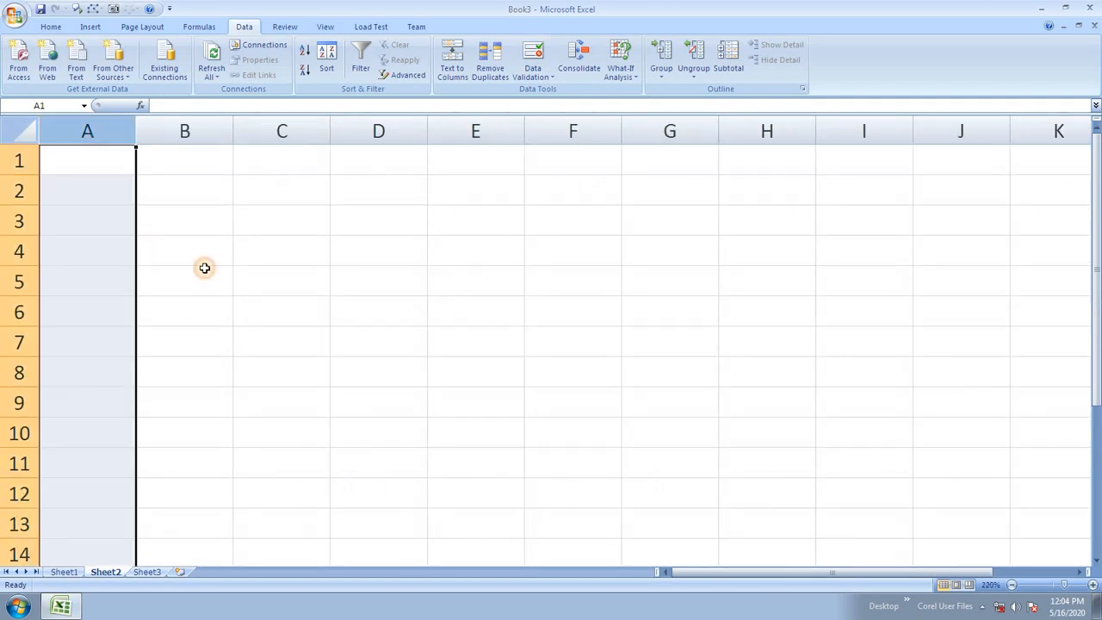
click(84, 167)
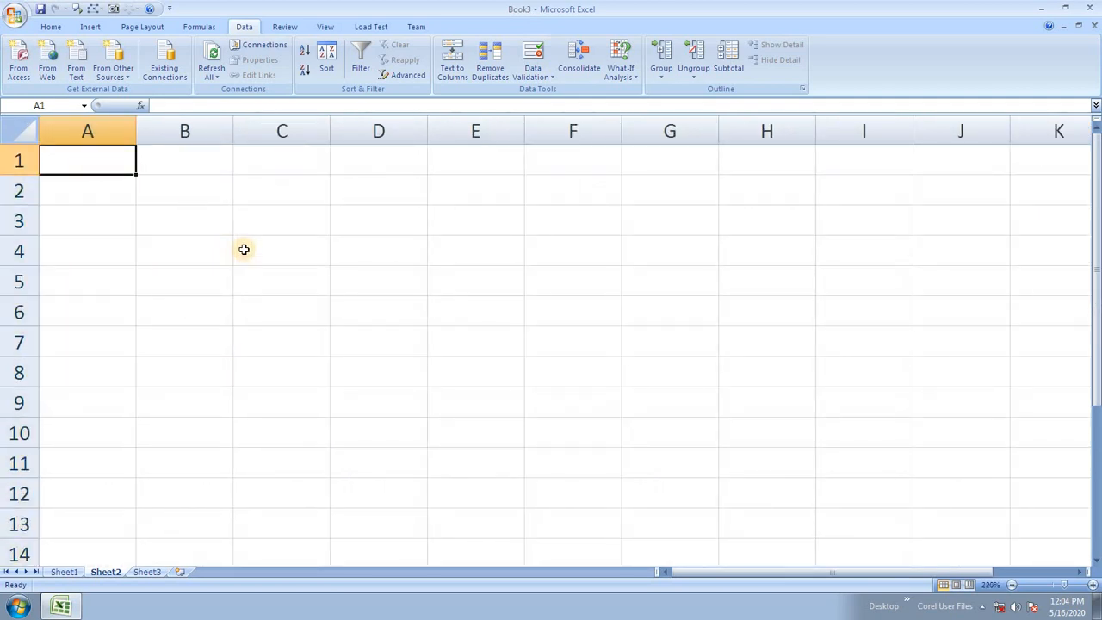
click(76, 59)
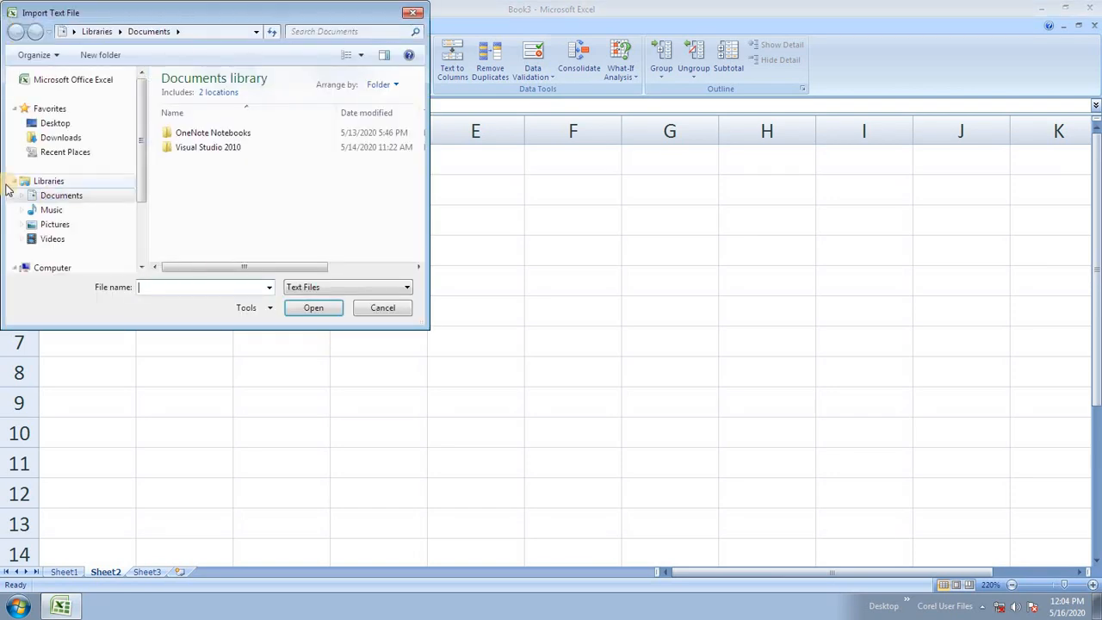
click(81, 122)
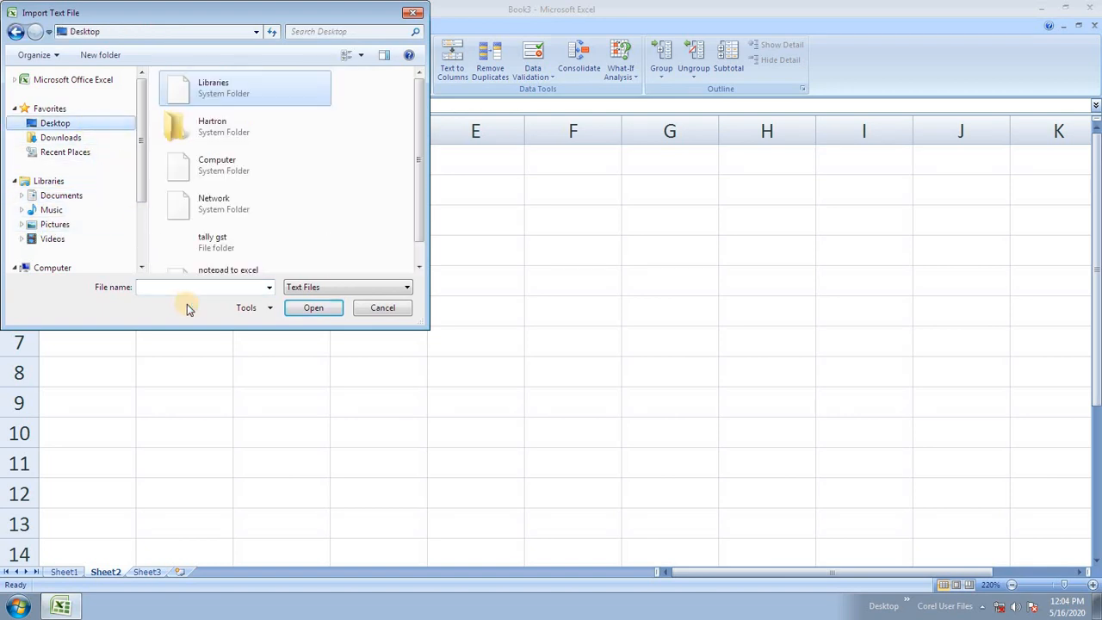
drag(416, 153, 420, 199)
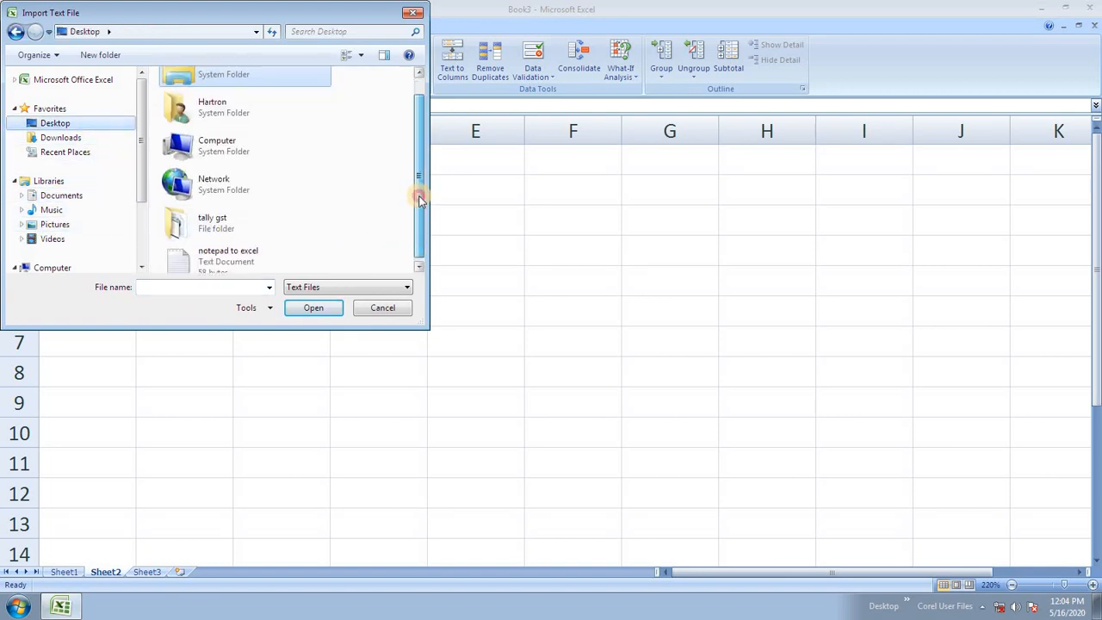
click(234, 252)
click(322, 313)
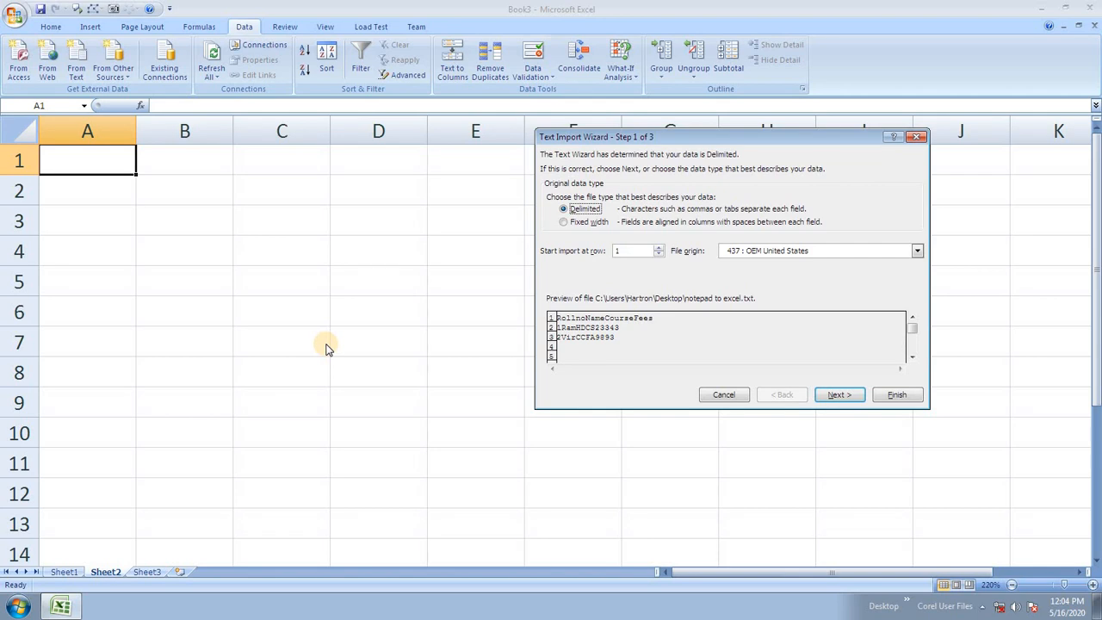
Accept the Delimited data type with file origin 437 : OEM United States and continue to the delimiter settings.
drag(745, 138, 532, 95)
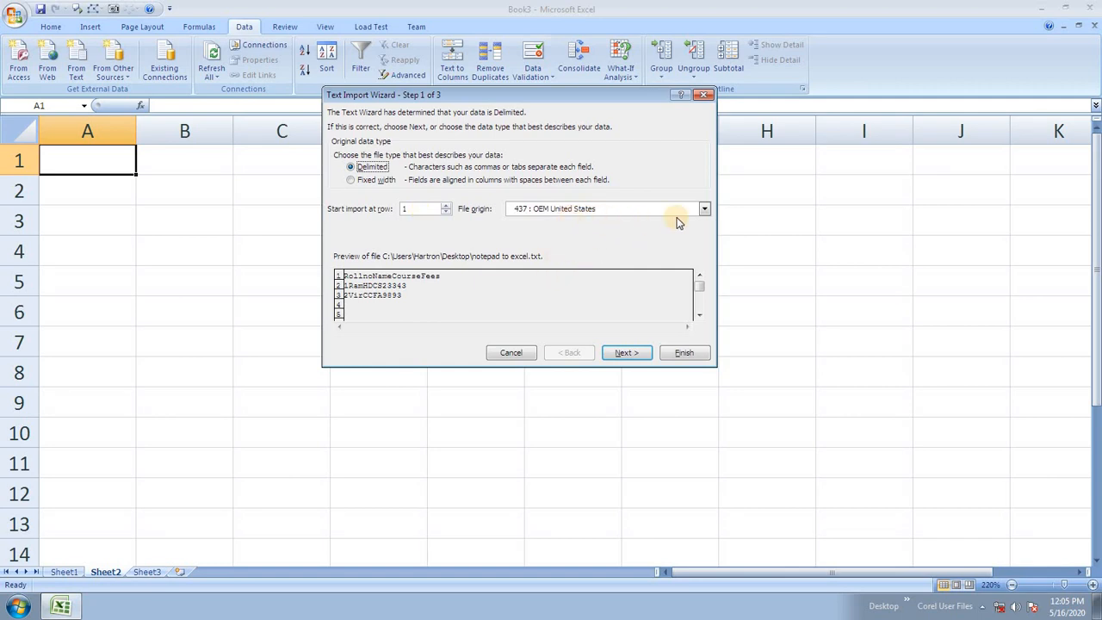
click(703, 211)
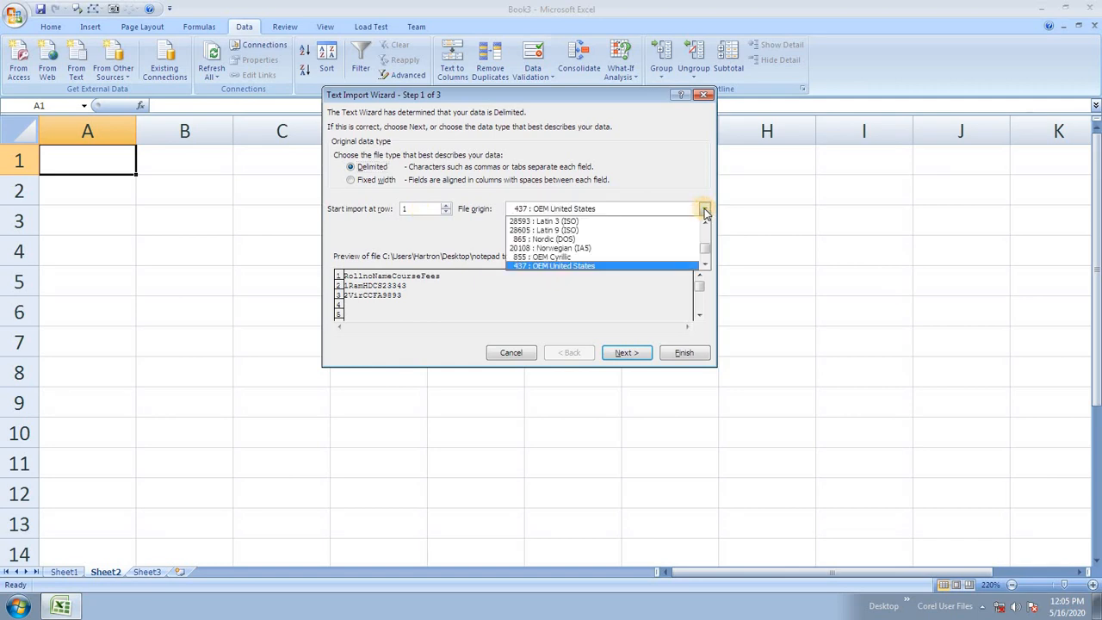
click(705, 212)
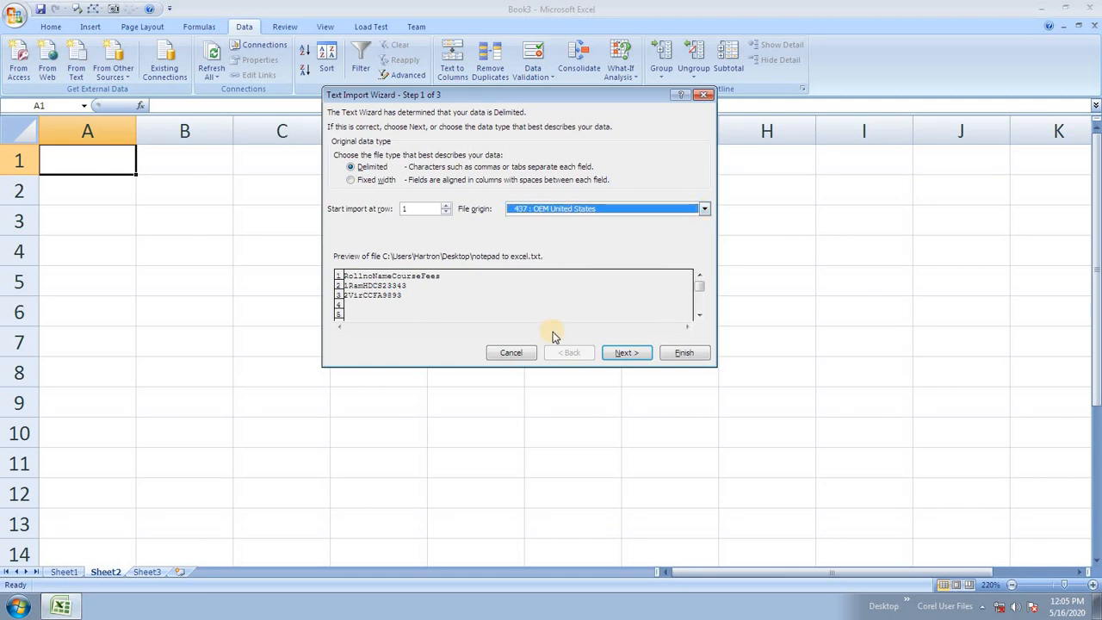
click(627, 353)
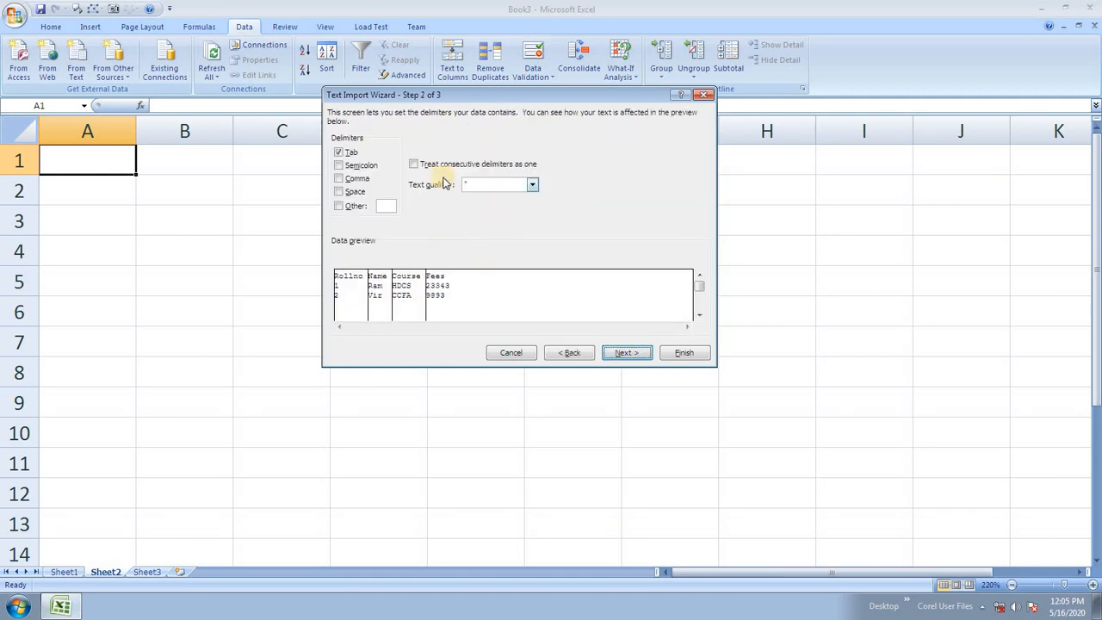
Compare the data preview with and without the Tab delimiter, keep Tab selected, and continue to the column formats.
click(352, 153)
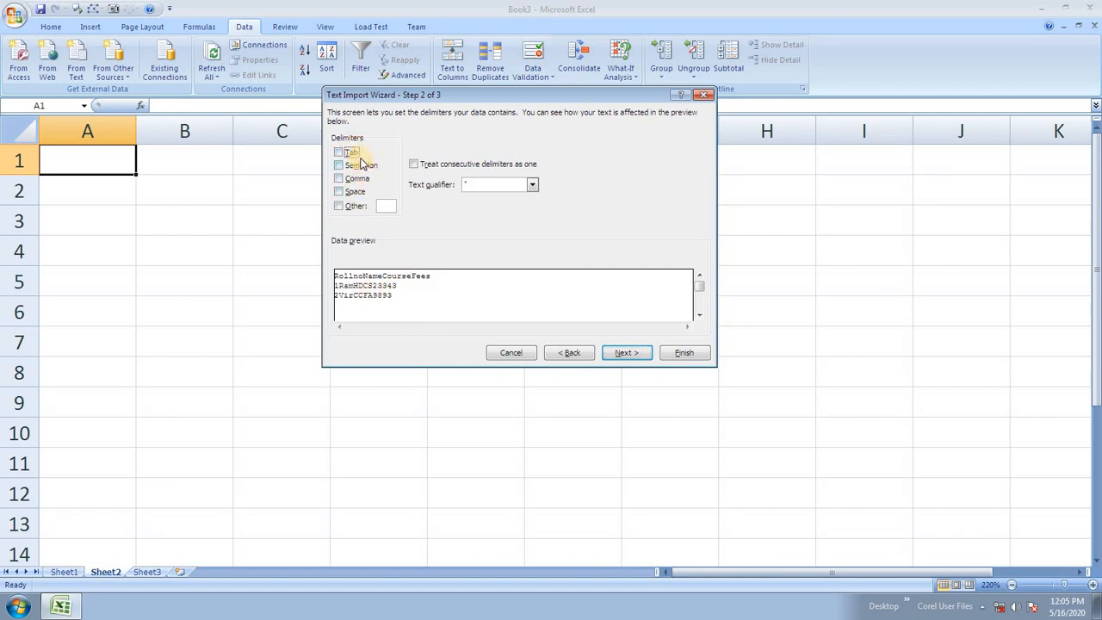
click(349, 153)
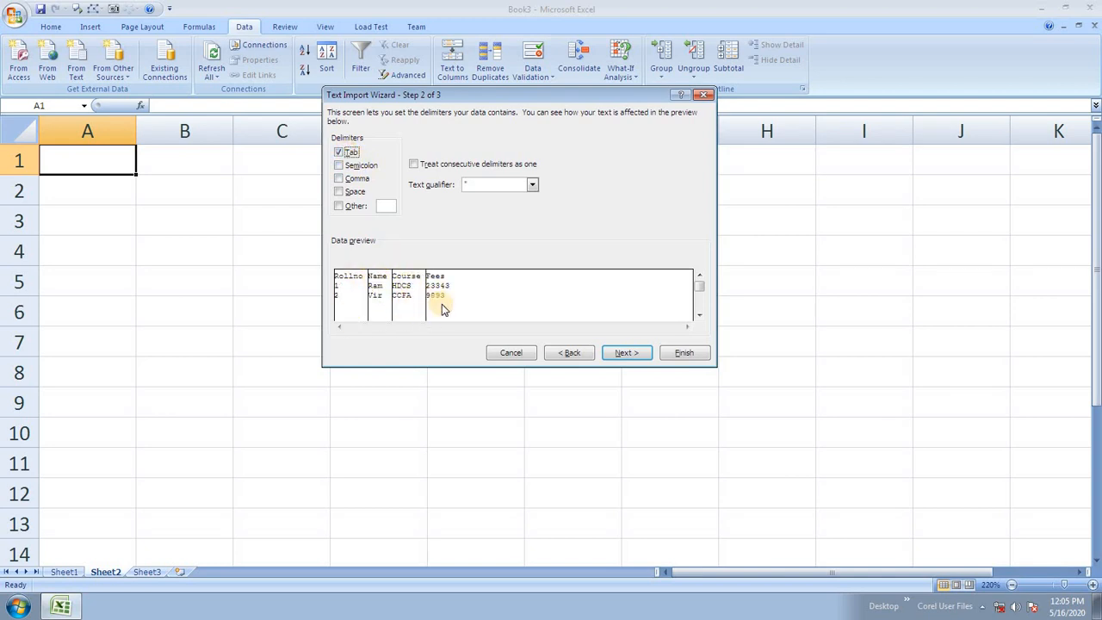
click(616, 352)
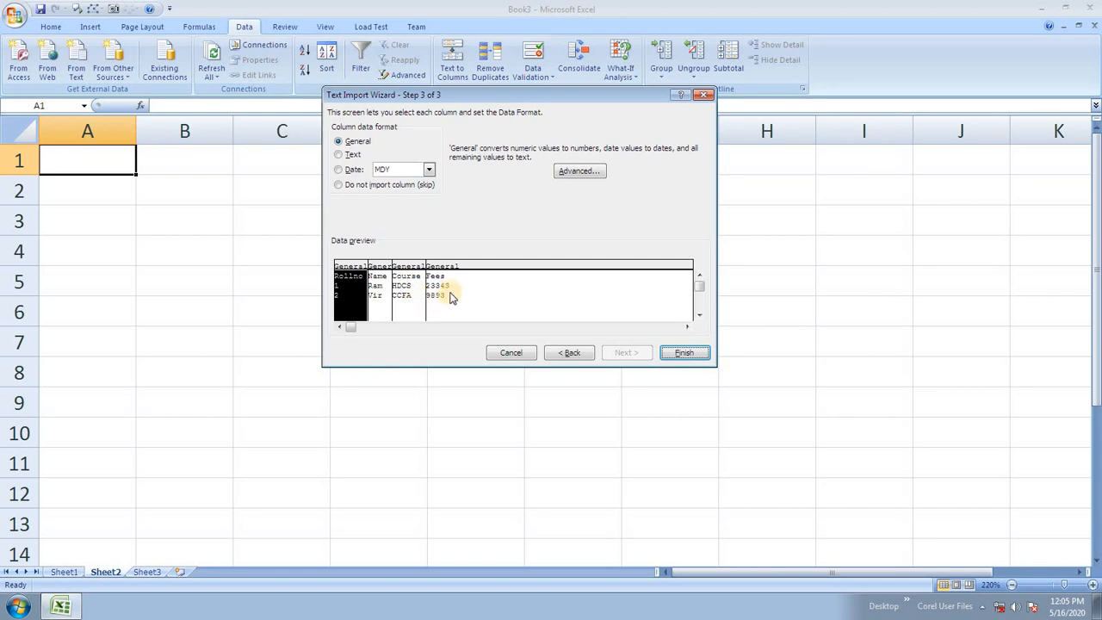
Look over the advanced import settings and date formats, keep the General column format, and finish the import wizard.
click(579, 171)
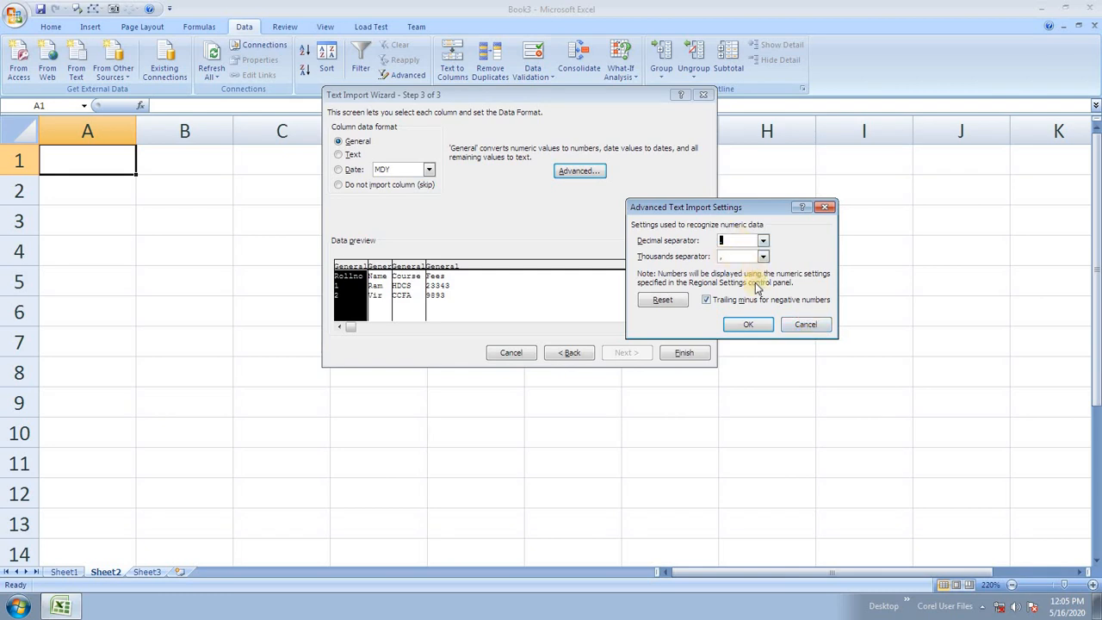
click(800, 325)
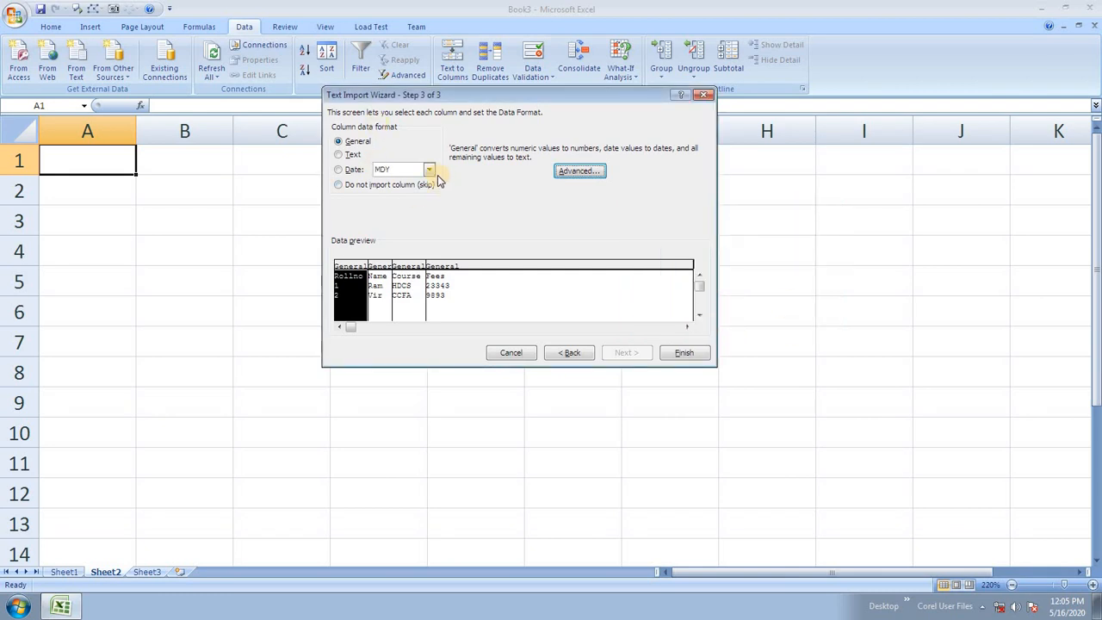
click(429, 173)
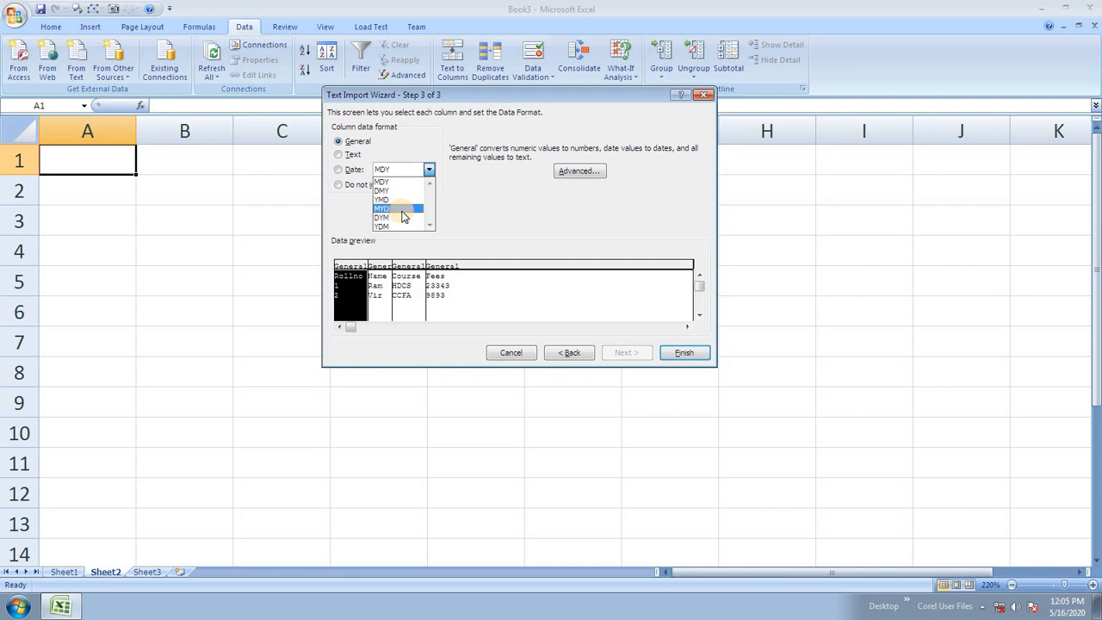
click(487, 210)
click(357, 143)
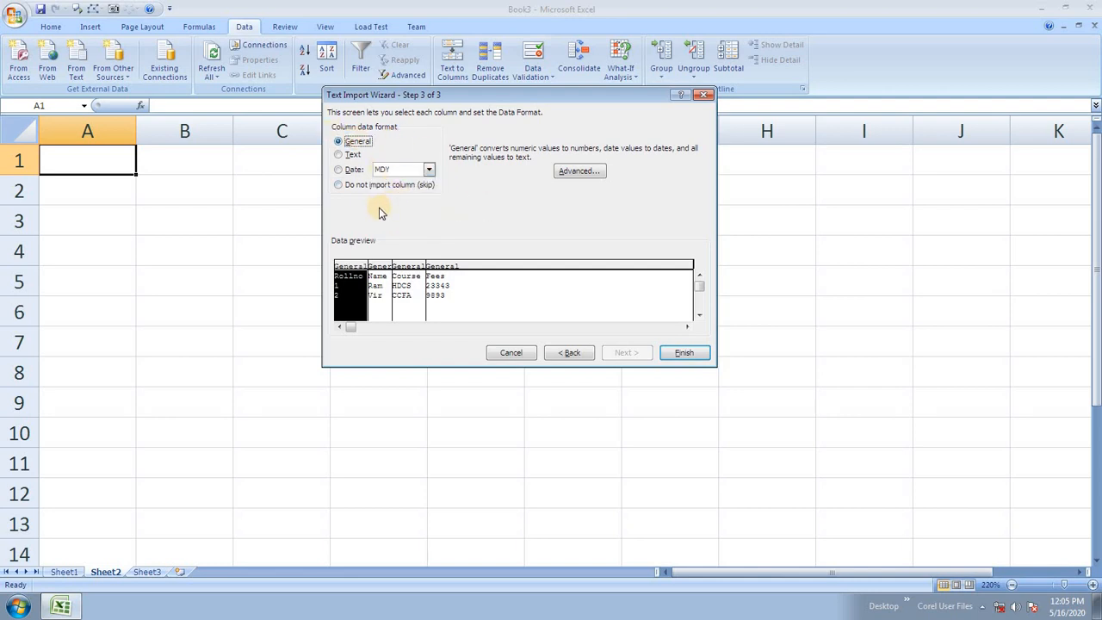
click(688, 359)
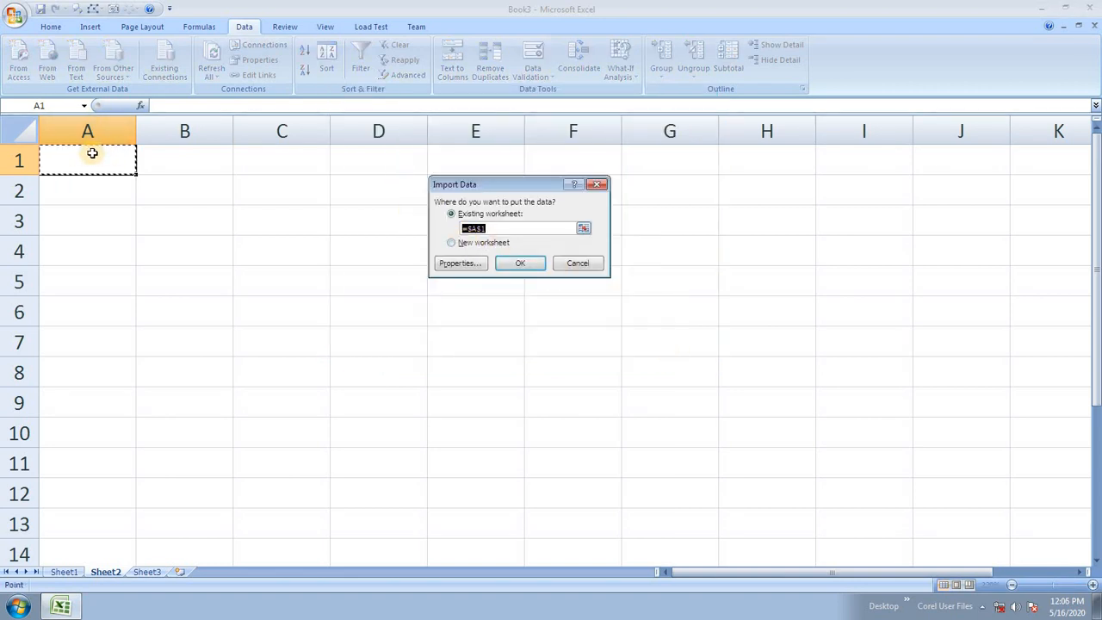
Place the imported data in the existing worksheet at cell A1 of Sheet2.
drag(93, 153, 313, 308)
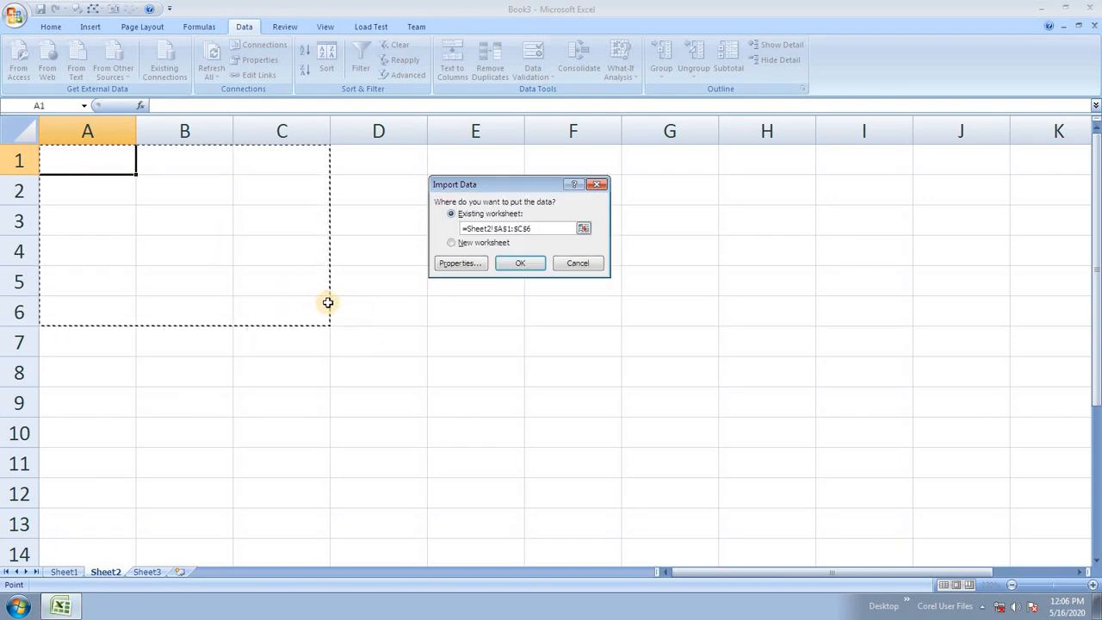
click(91, 162)
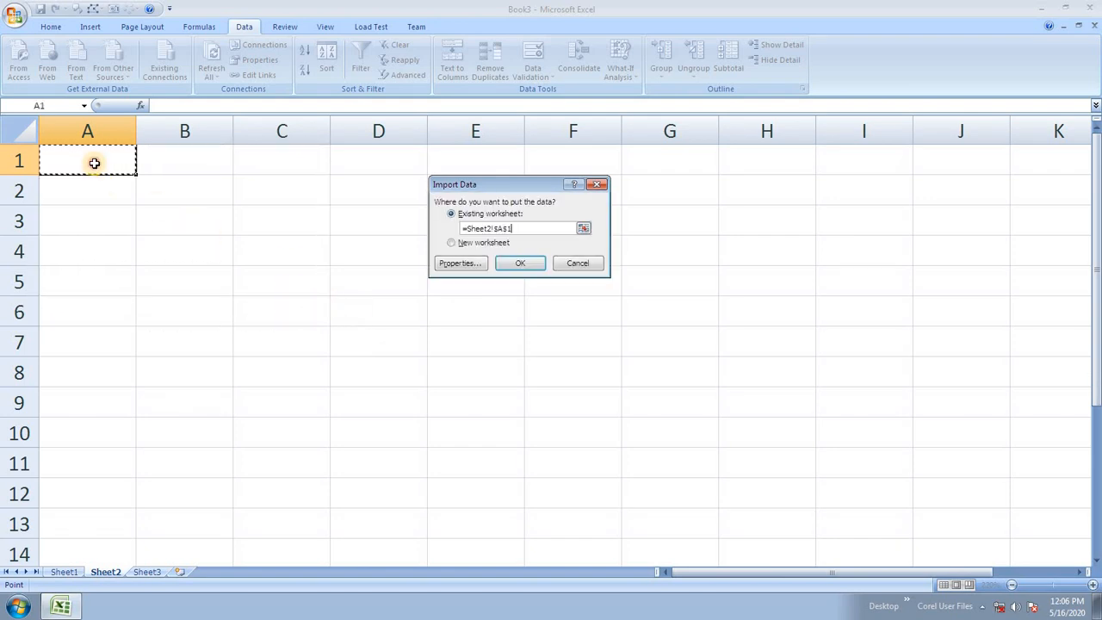
click(533, 262)
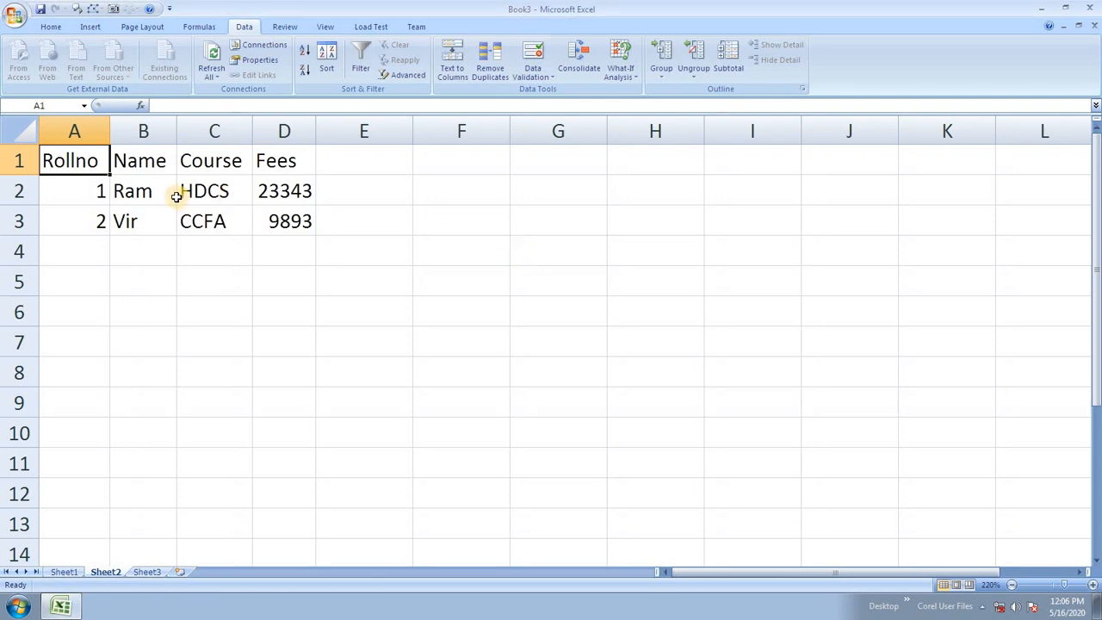
Examine the imported Rollno, Name, Course and Fees cells to see how the text was split into columns.
click(141, 170)
click(142, 194)
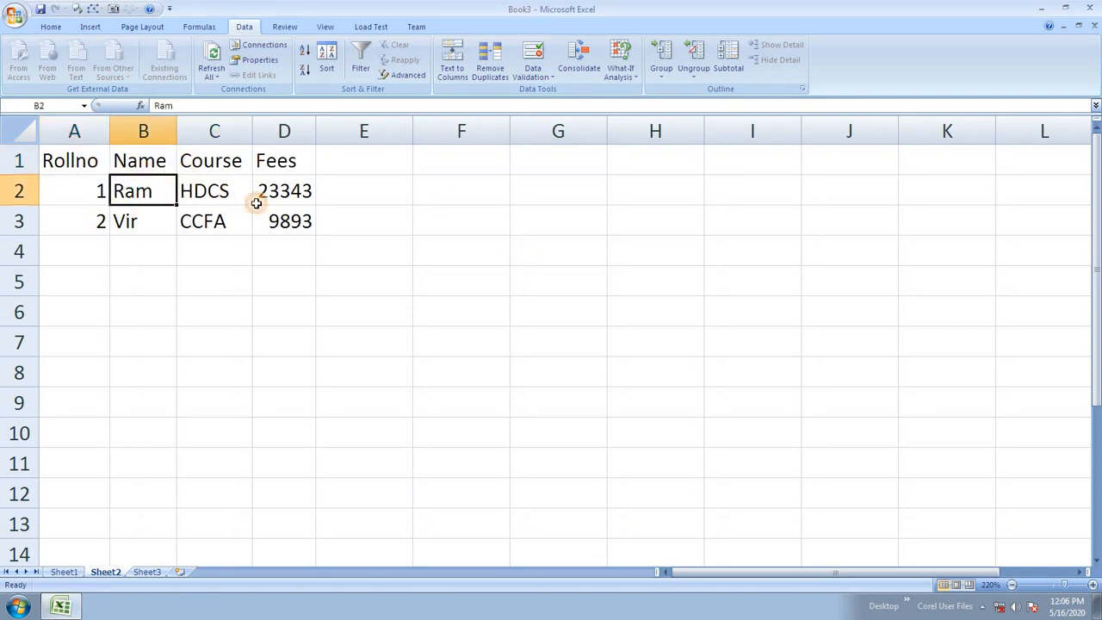
drag(257, 205, 273, 226)
click(273, 226)
click(266, 193)
click(261, 165)
click(227, 163)
click(197, 200)
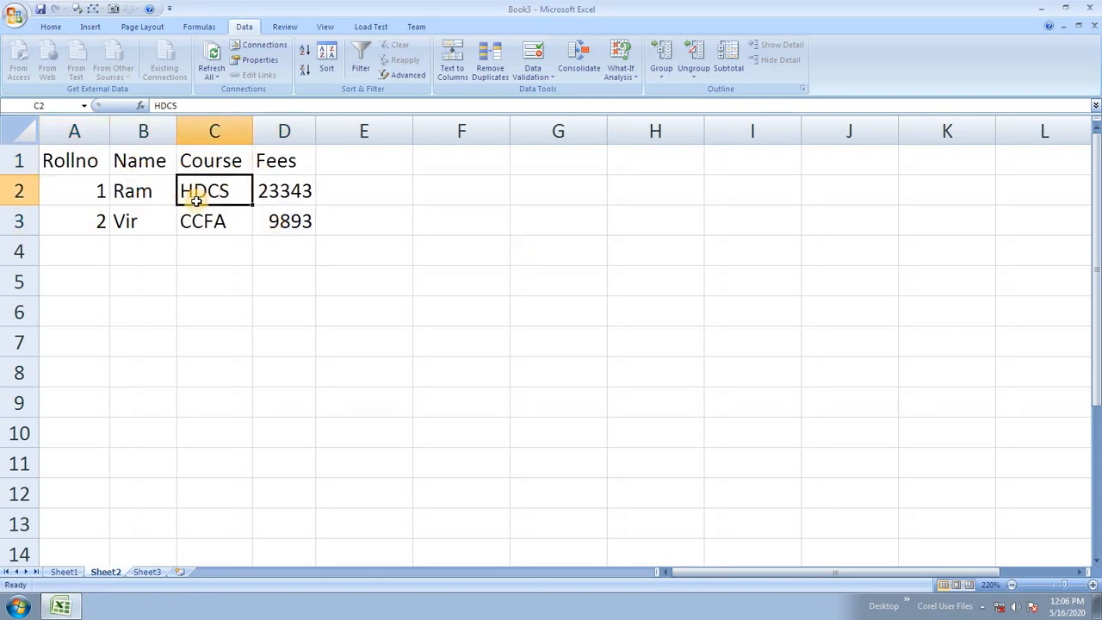
click(142, 190)
click(119, 215)
click(91, 158)
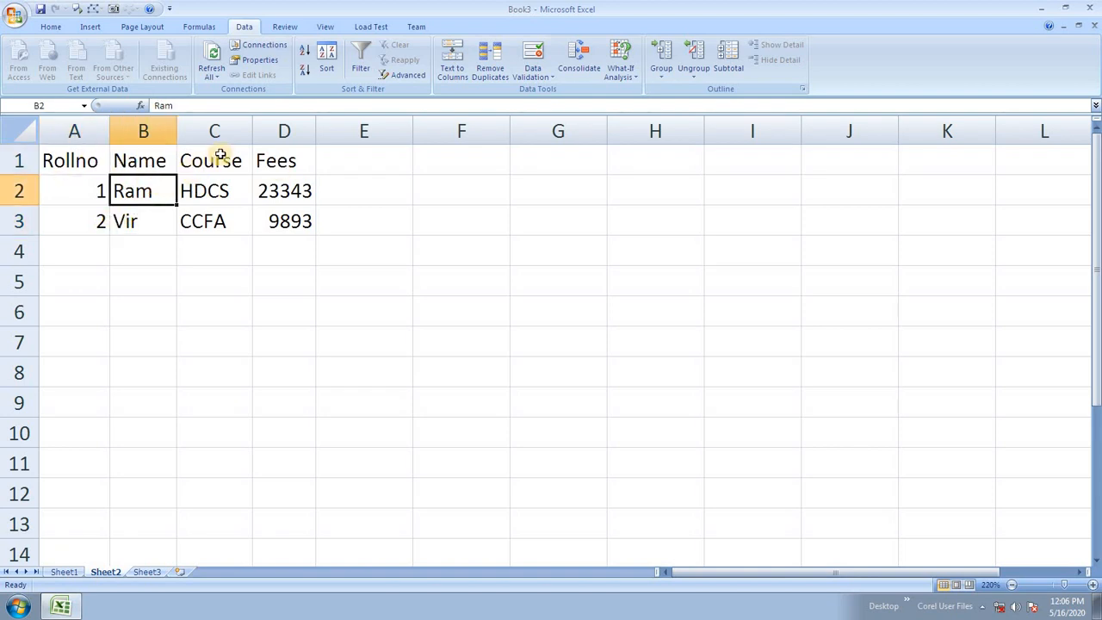
Set the imported data range to refresh every 1 minute and to refresh data when opening the file.
click(256, 61)
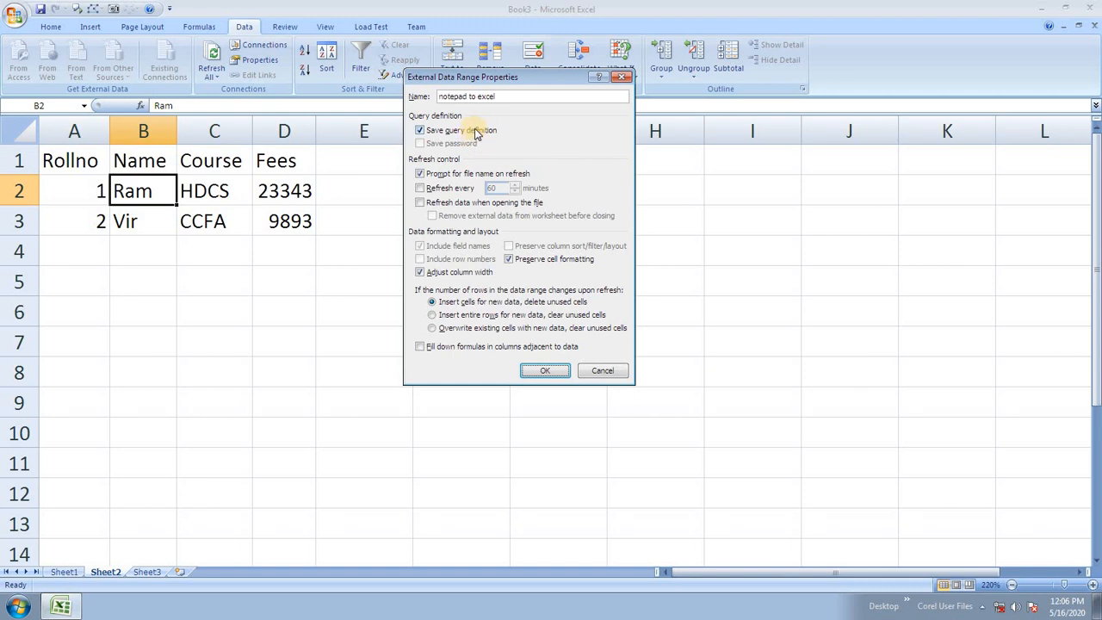
click(461, 190)
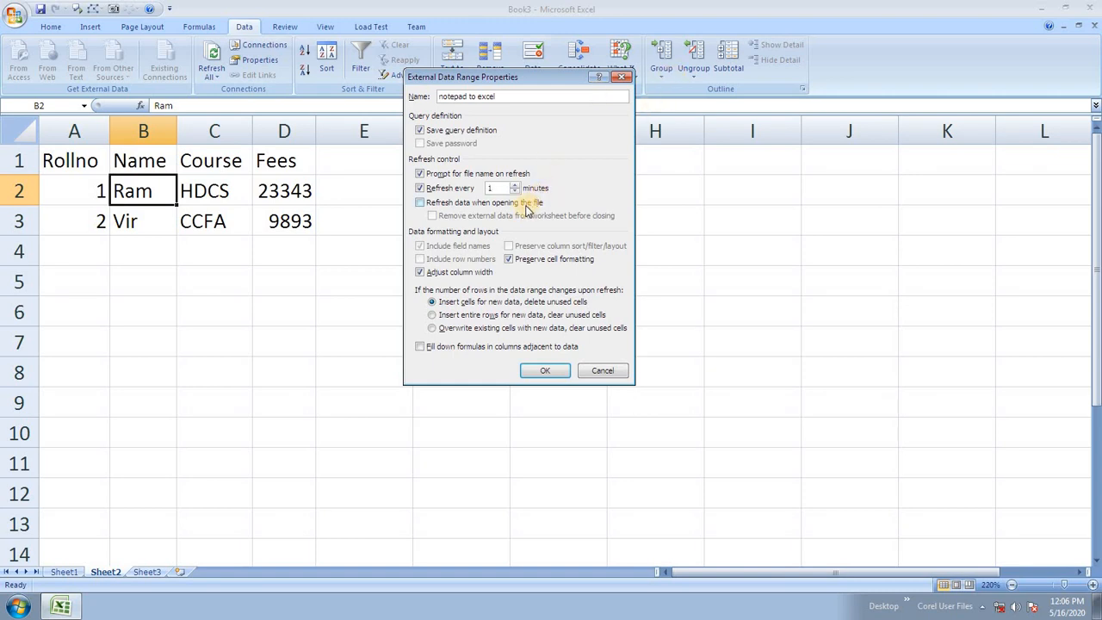
click(525, 205)
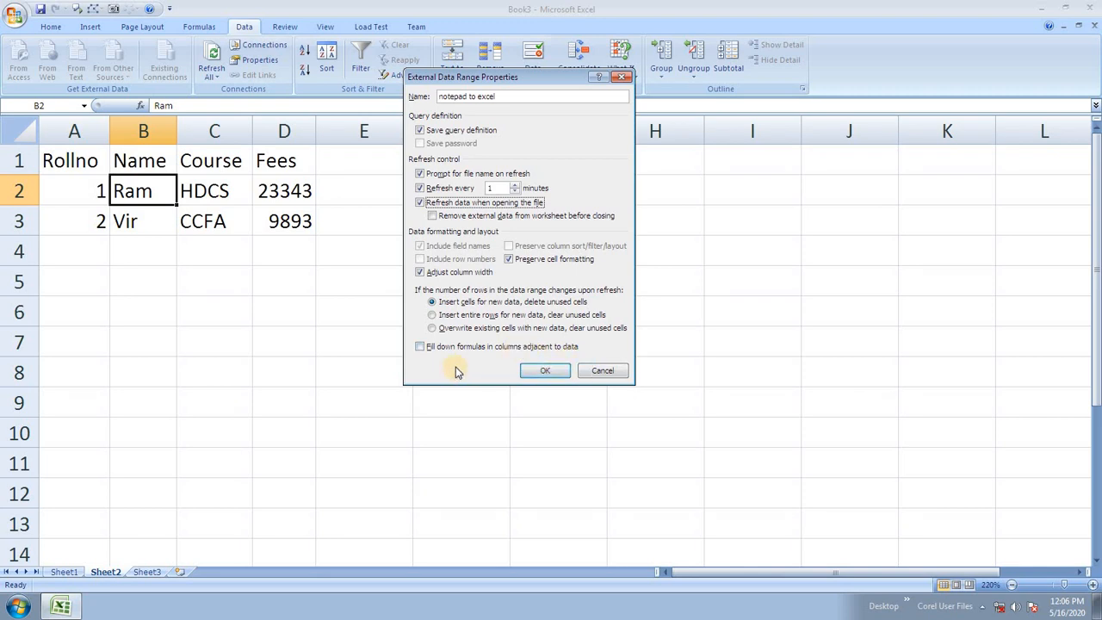
click(541, 374)
click(532, 371)
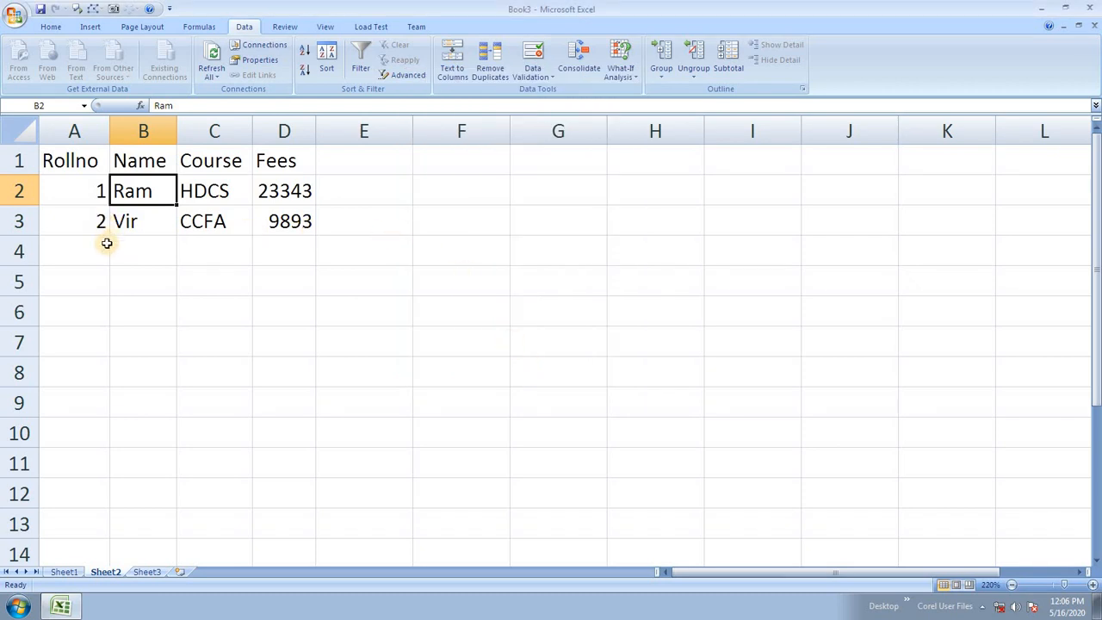
Examine the usage properties of the "notepad to excel" workbook connection.
click(215, 217)
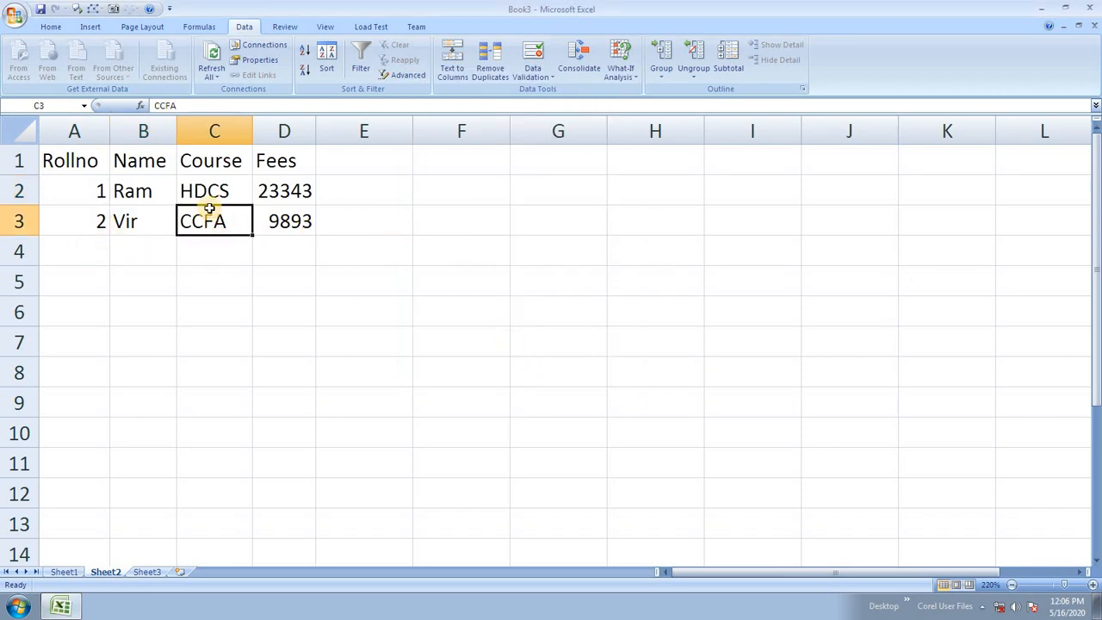
click(259, 45)
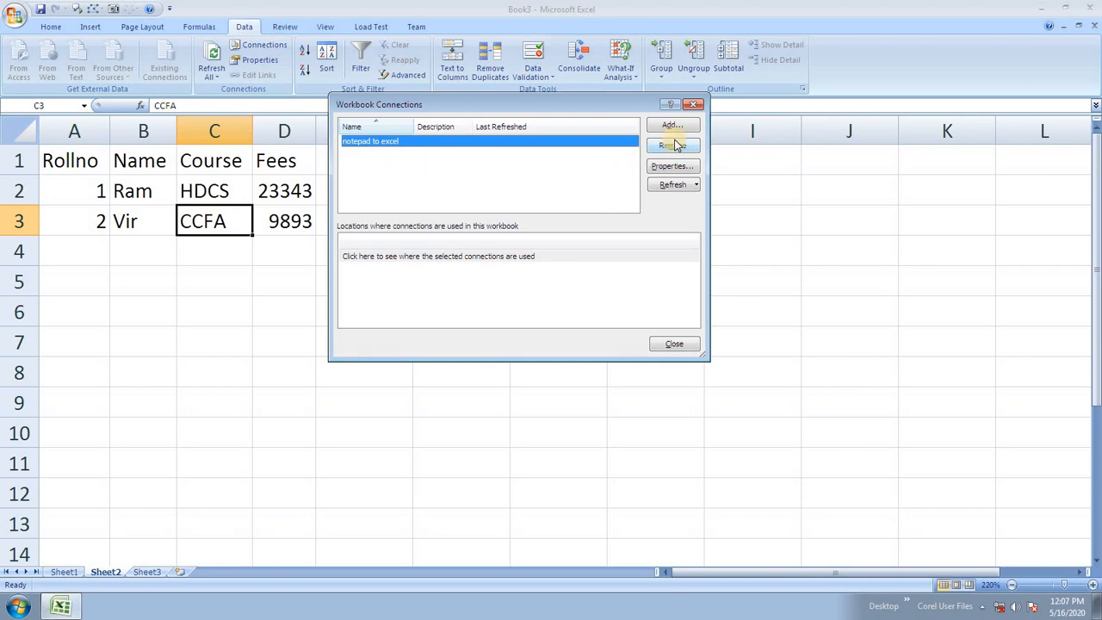
click(679, 169)
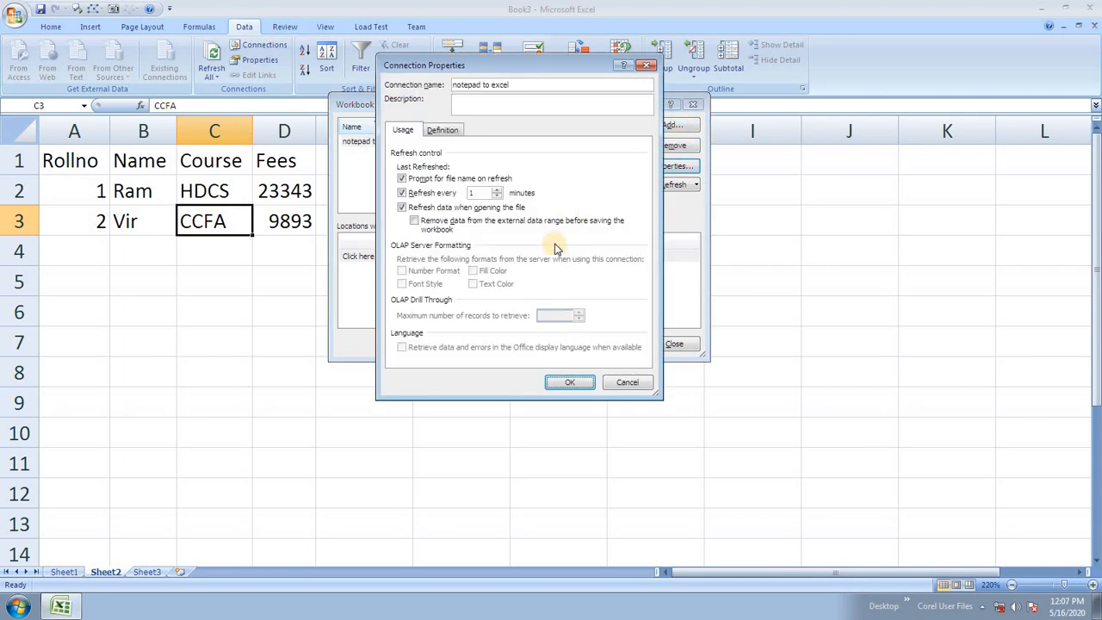
click(624, 382)
Try to refresh the "notepad to excel" connection from the workbook connections and close them.
click(670, 189)
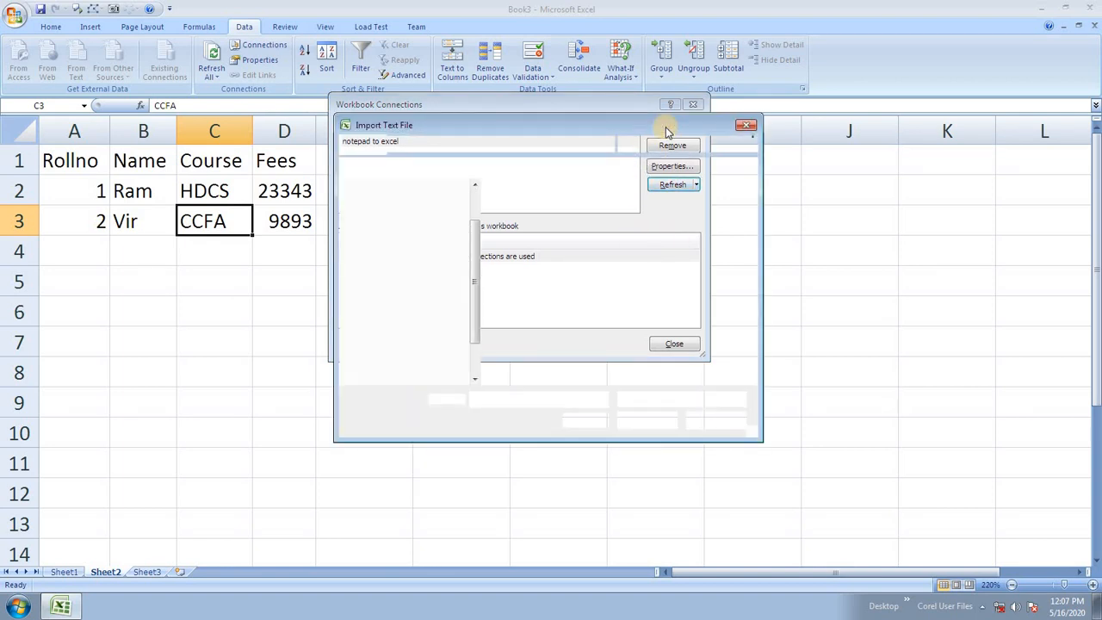
click(730, 424)
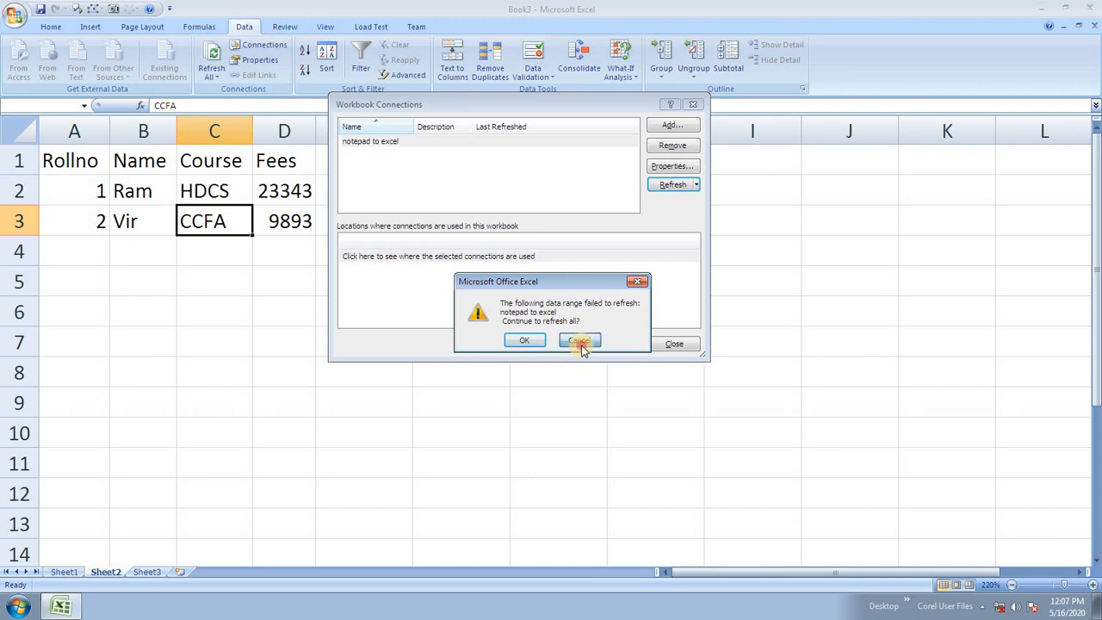
click(580, 341)
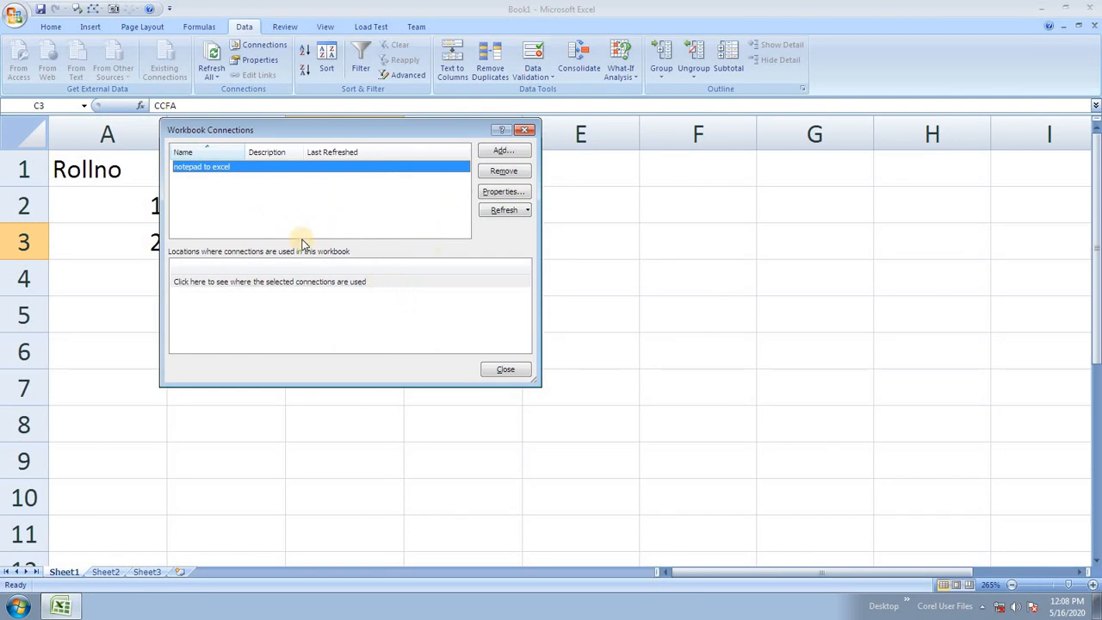
click(506, 370)
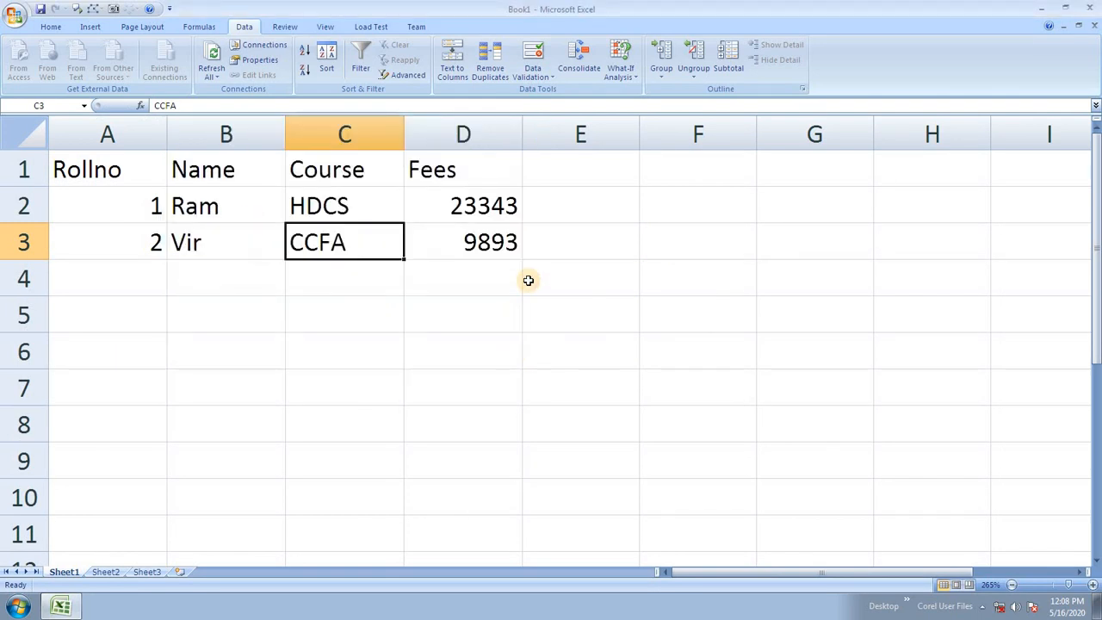
Save the workbook to the Desktop as "sss" and close Excel.
click(439, 230)
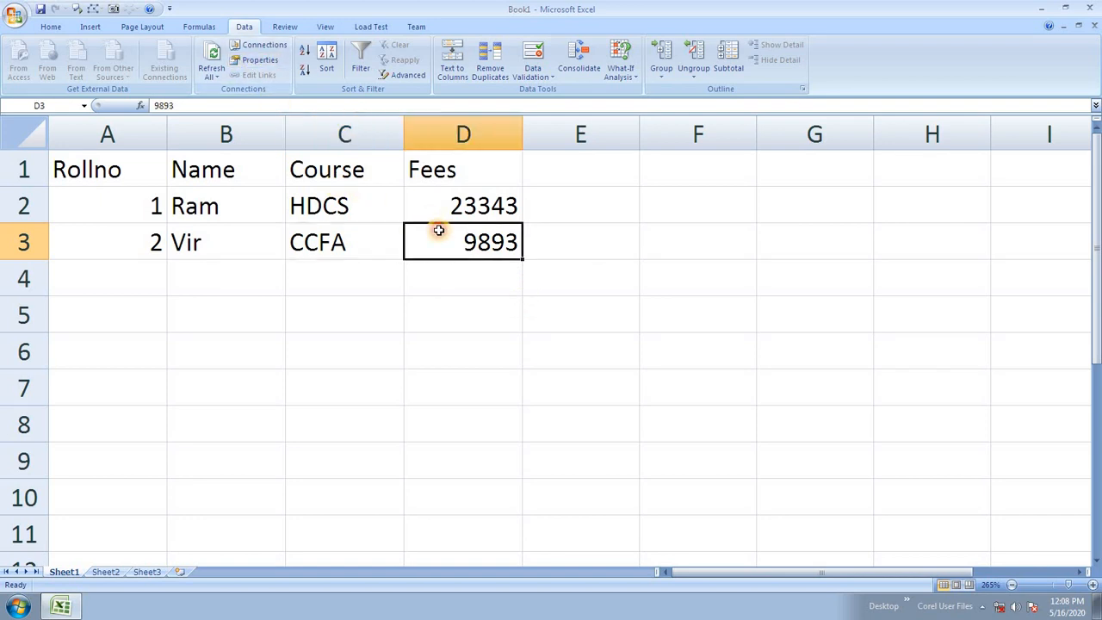
key(ctrl+s)
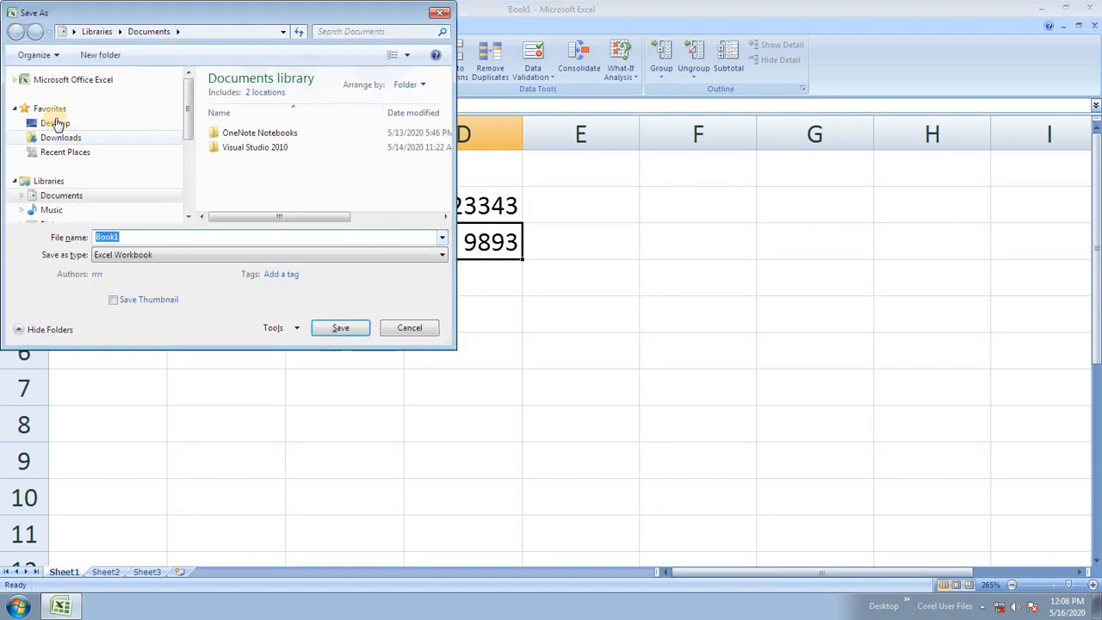
click(20, 120)
click(134, 236)
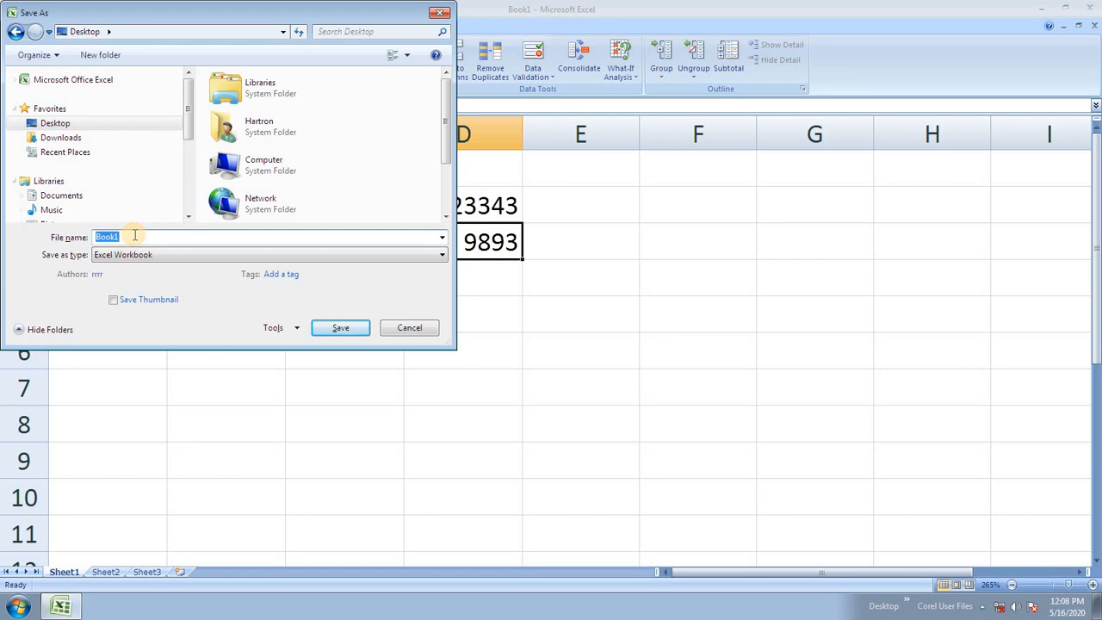
click(341, 327)
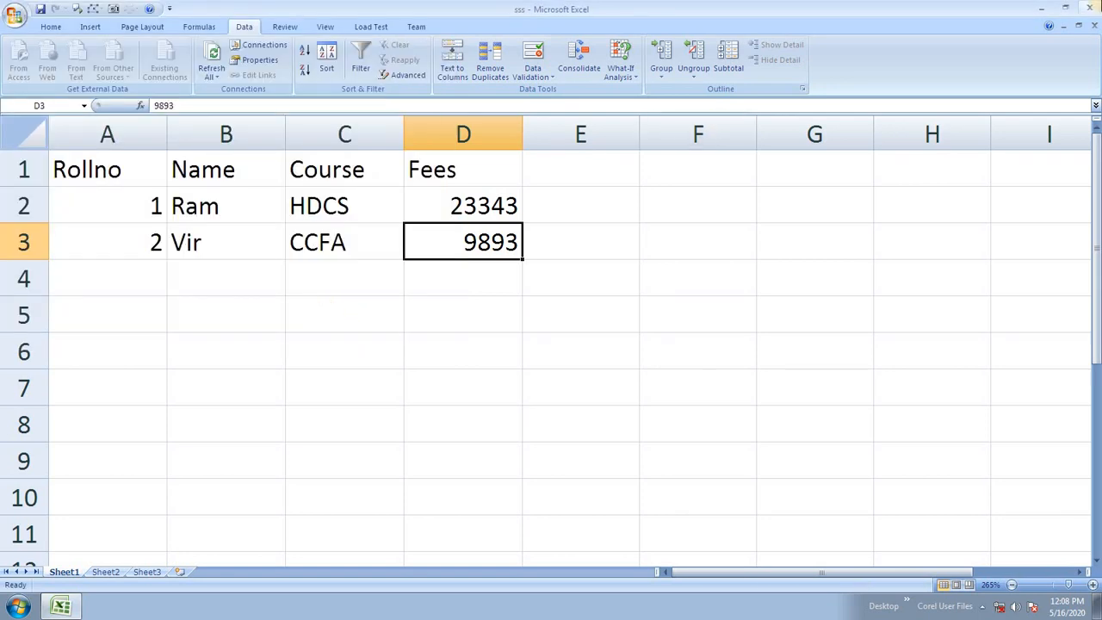
click(1095, 8)
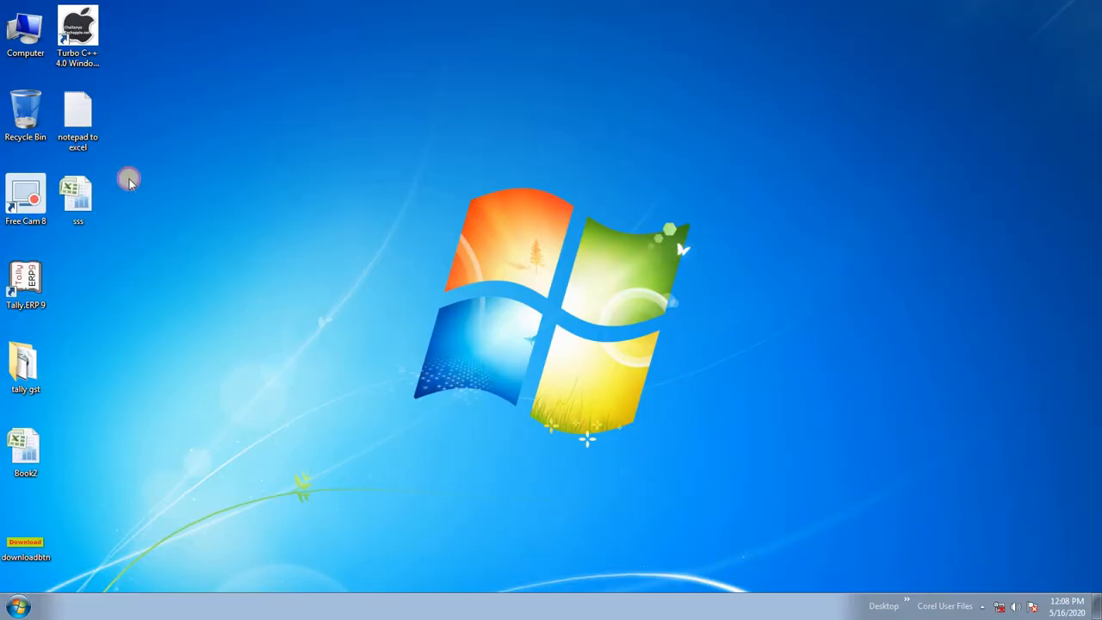
Add a record with roll number 3, a student name, course CCCS and fees 12884 to "notepad to excel", then save and close it.
double_click(88, 133)
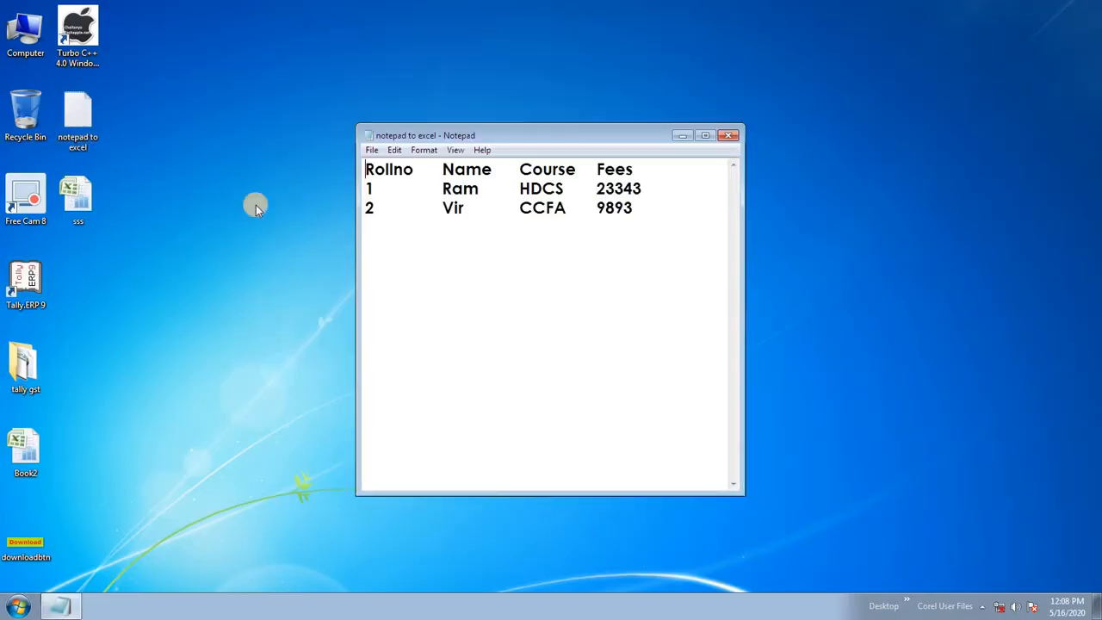
click(712, 135)
click(329, 86)
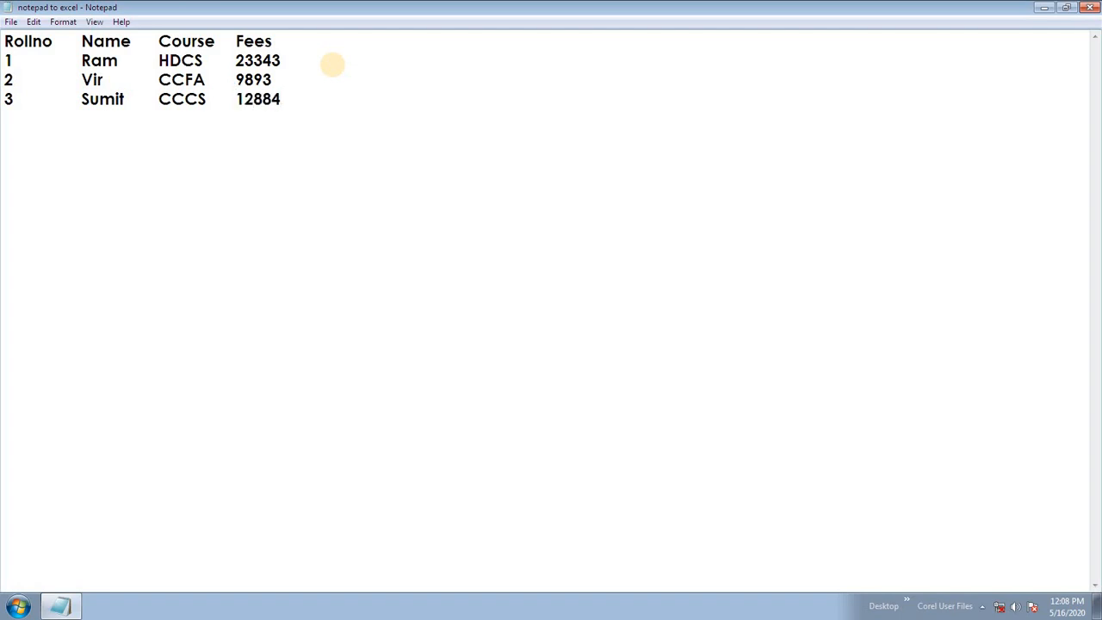
click(1089, 7)
Open the "sss" workbook from the Desktop and refresh its imported data from the "notepad to excel" file.
click(77, 196)
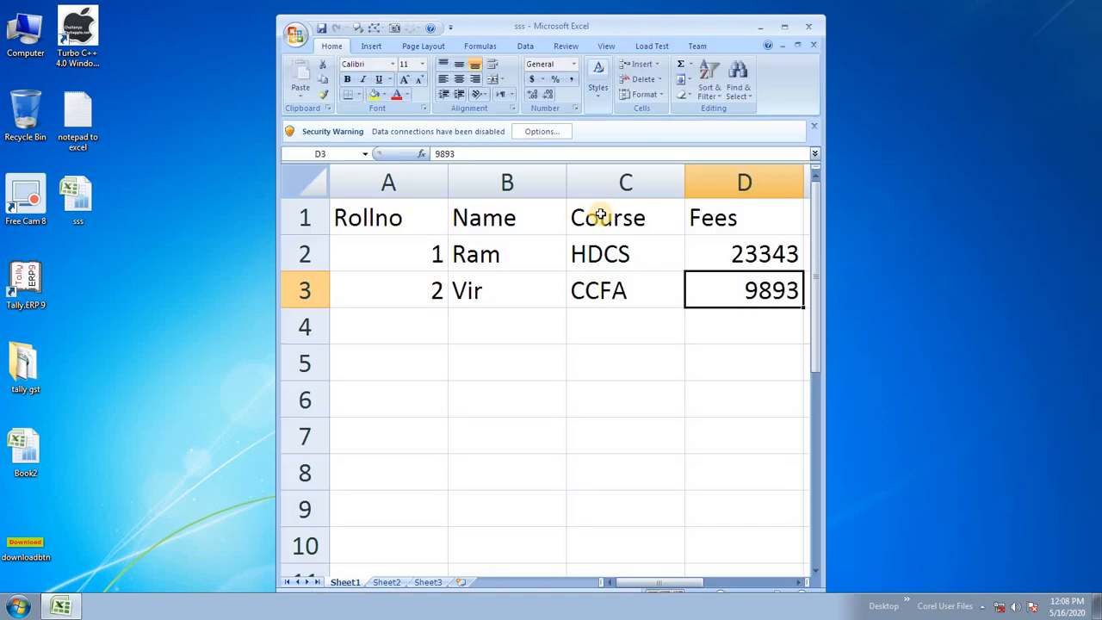
click(784, 26)
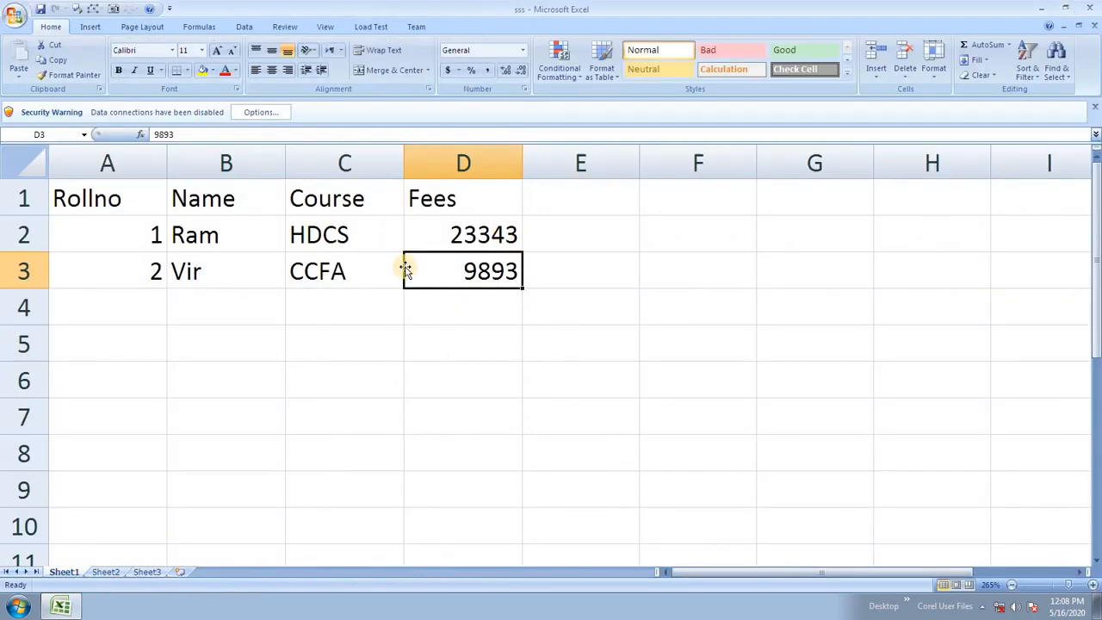
click(241, 29)
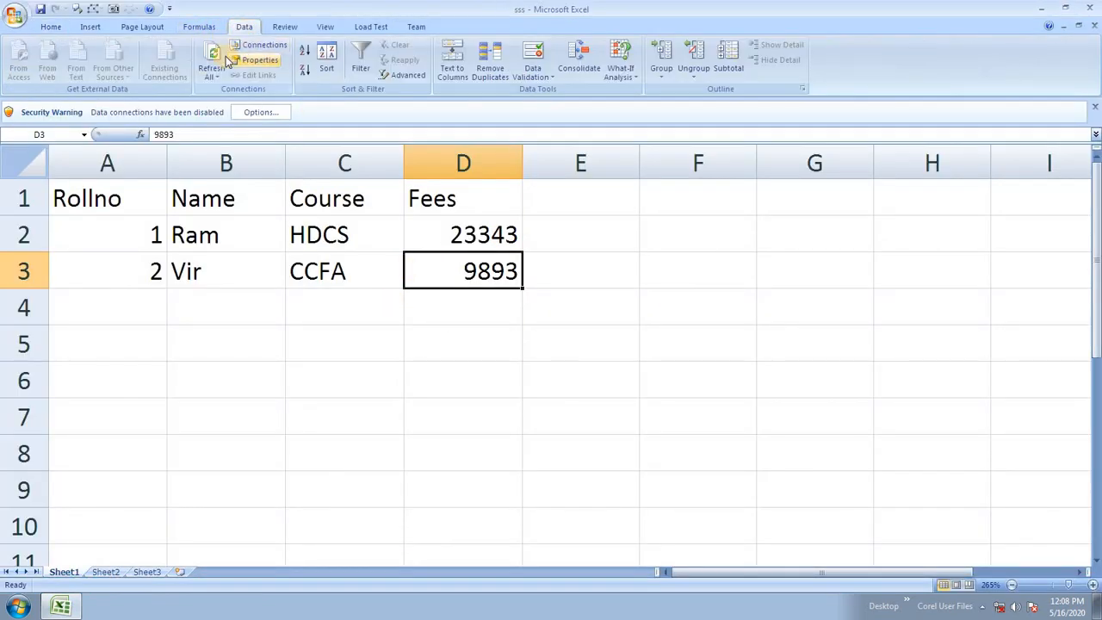
click(212, 60)
click(607, 349)
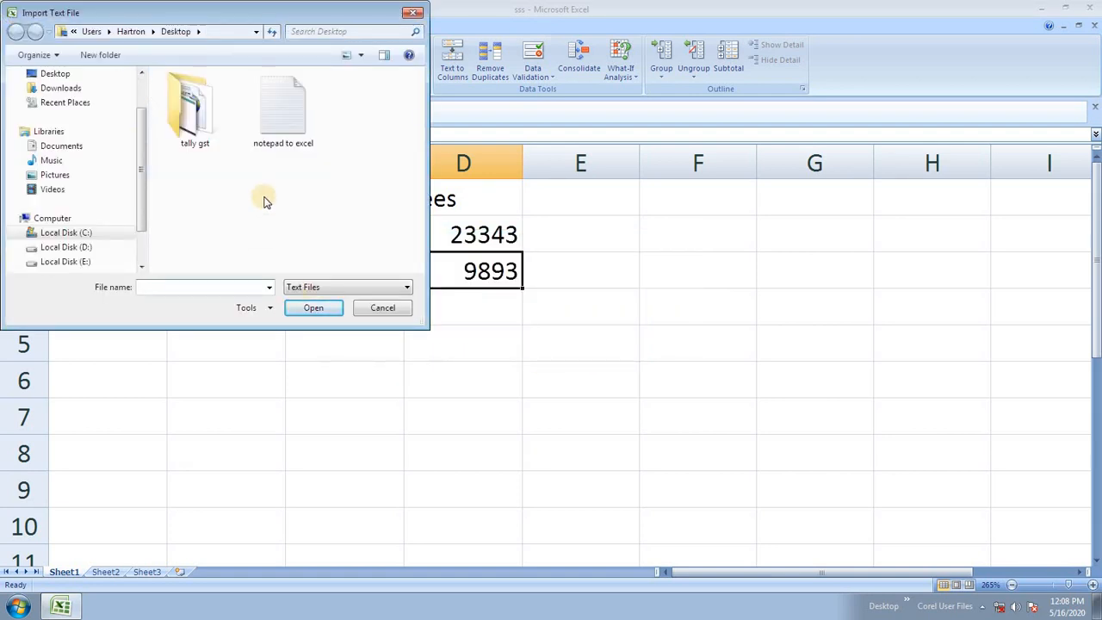
click(286, 128)
double_click(286, 128)
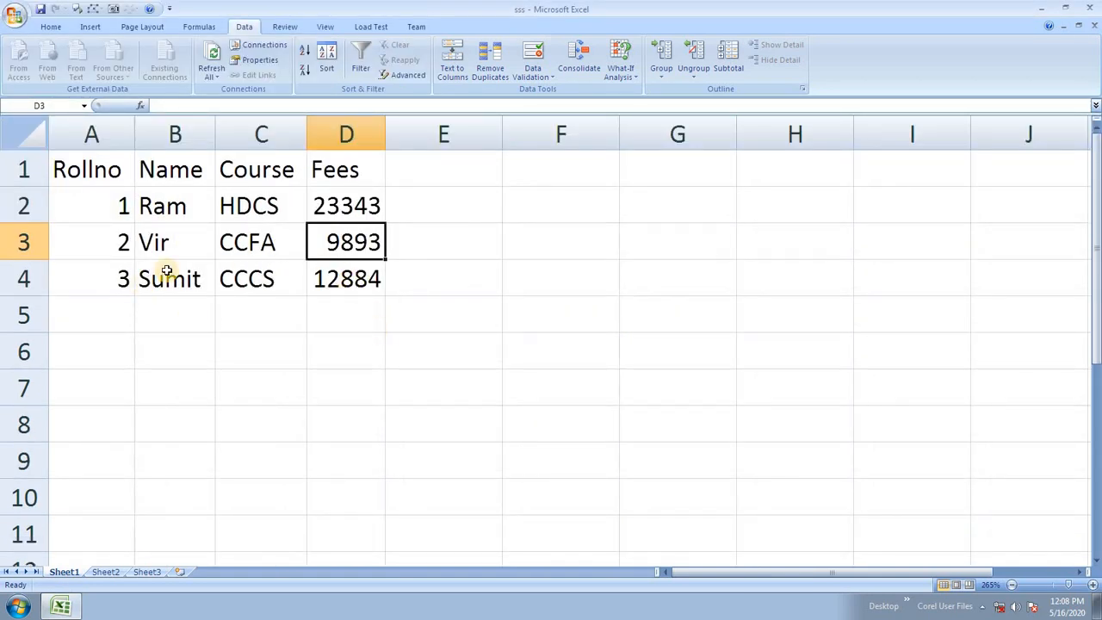
Check the refreshed table for the record added in the text file.
click(262, 270)
click(176, 196)
click(348, 228)
click(352, 278)
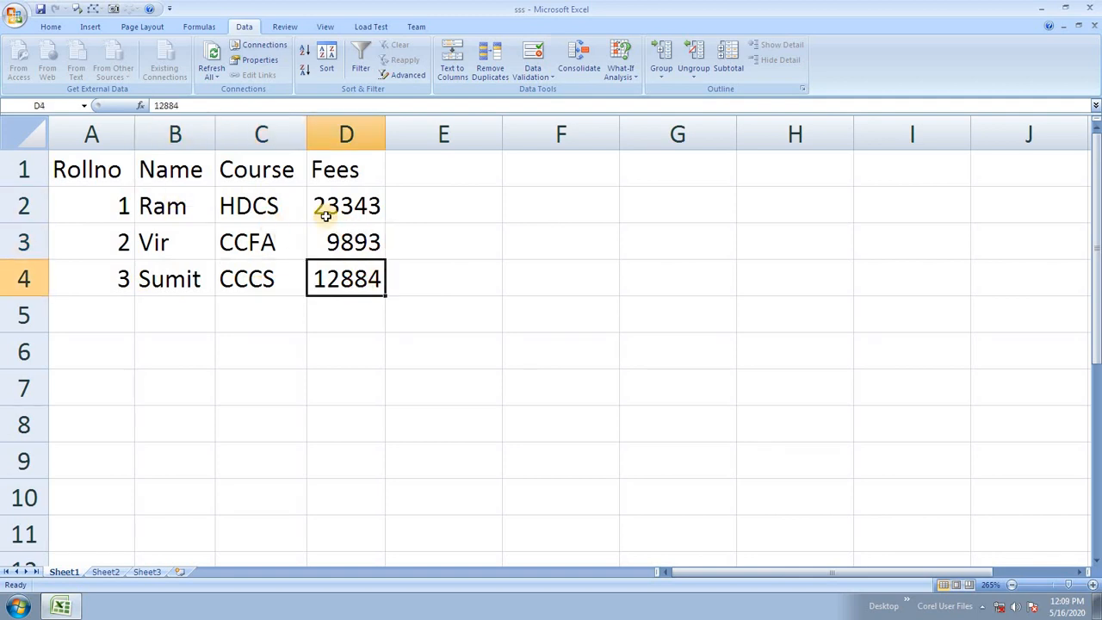
Refresh all the imported data in A1:D4 from the "notepad to excel" text file.
click(98, 170)
drag(97, 170, 372, 287)
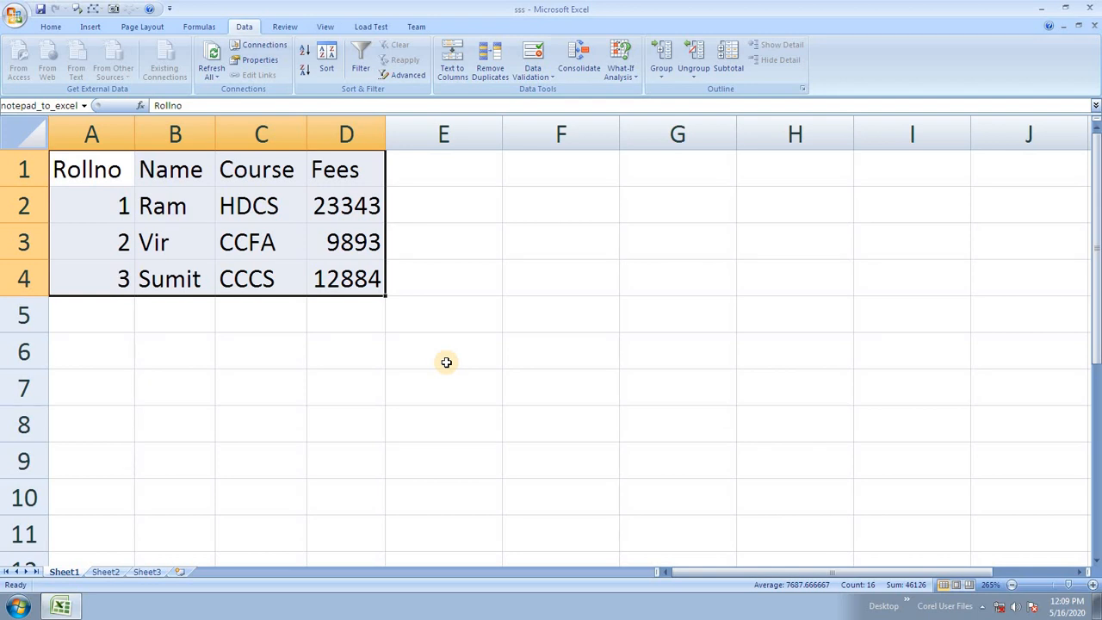
click(211, 74)
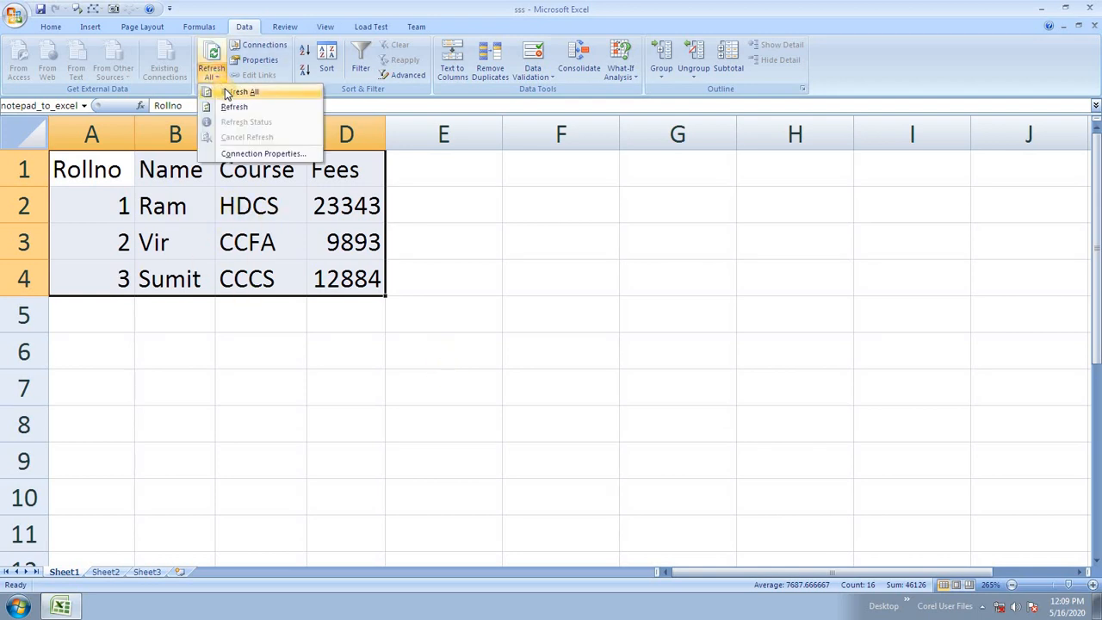
click(239, 92)
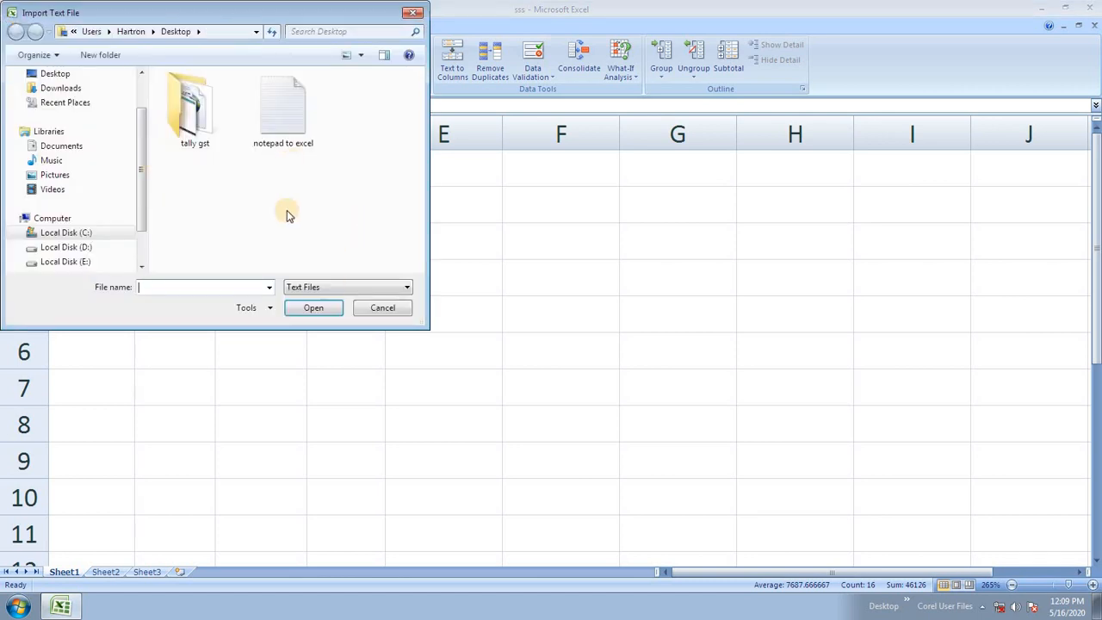
double_click(286, 111)
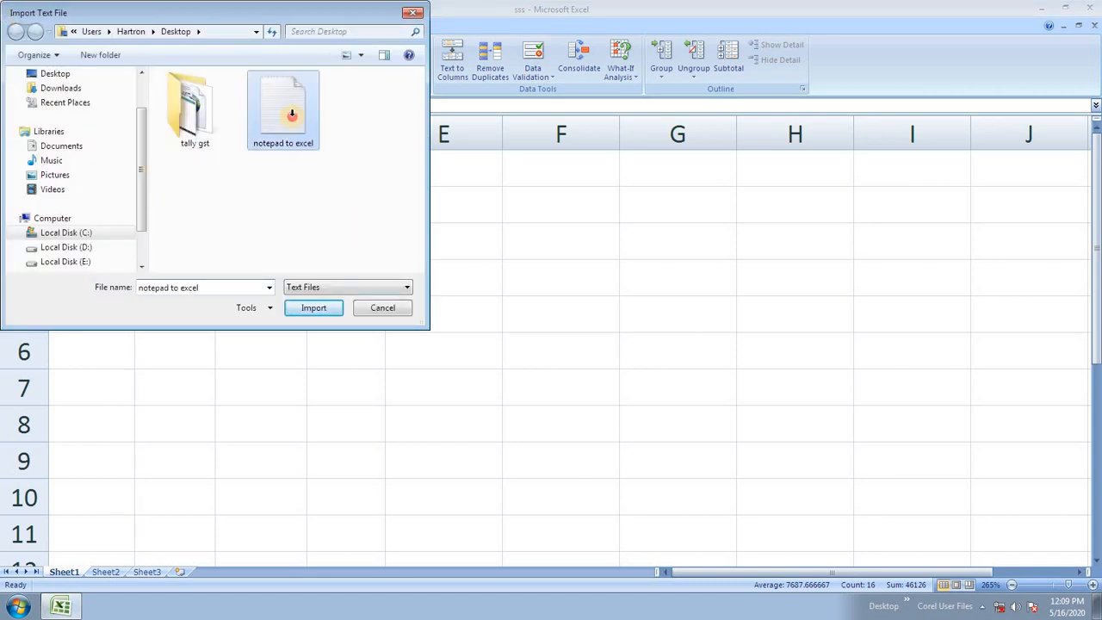
Examine the refresh control options in the connection properties of the imported data, and close them without changes.
click(212, 74)
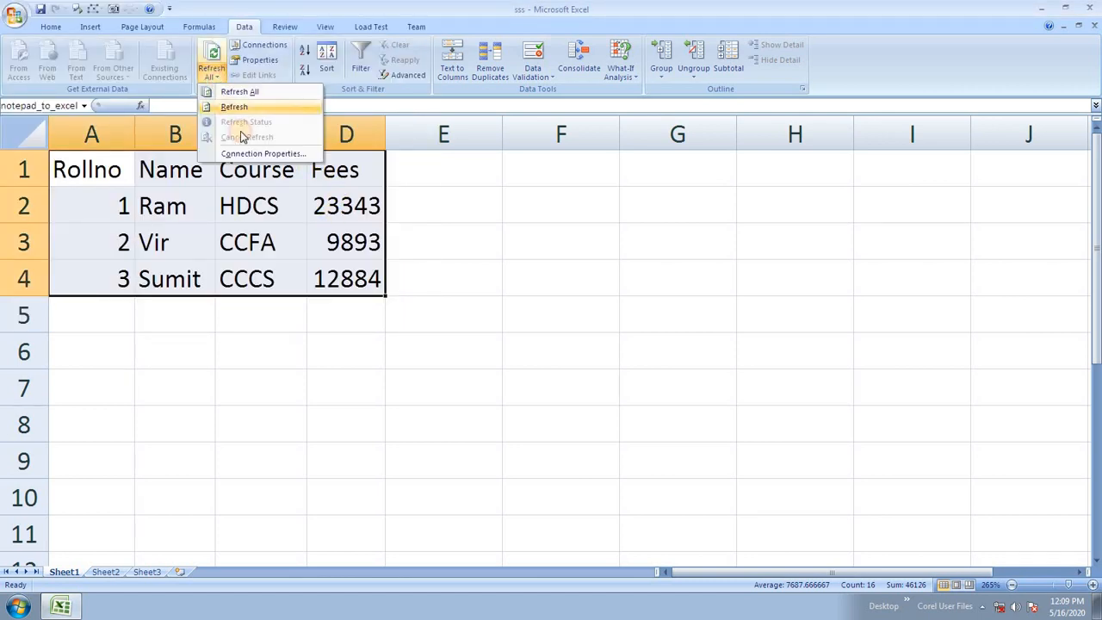
click(284, 155)
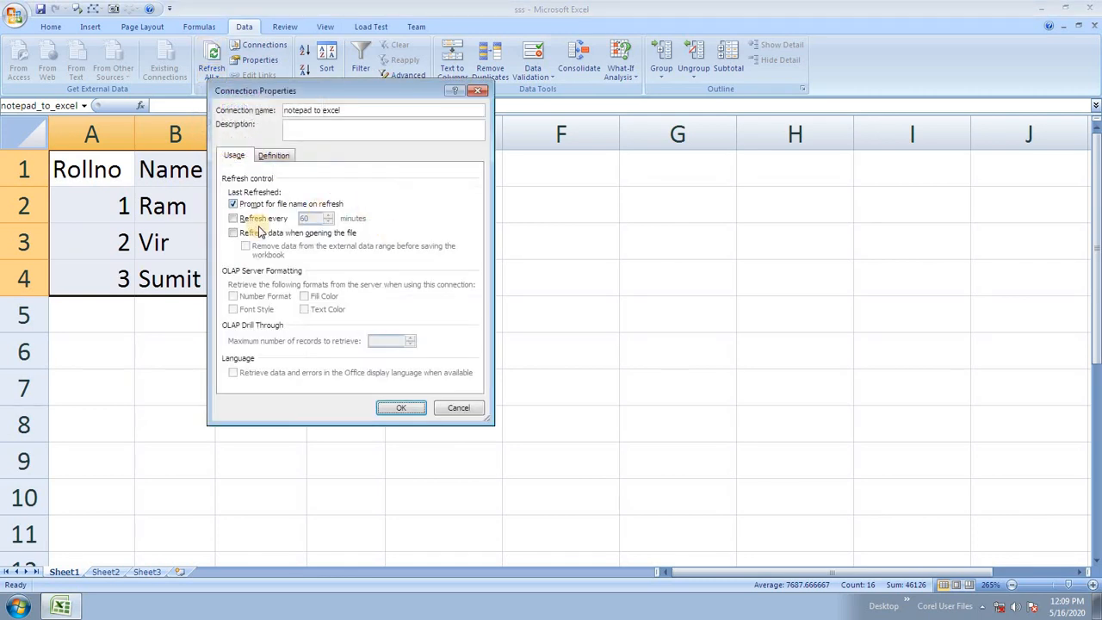
click(465, 409)
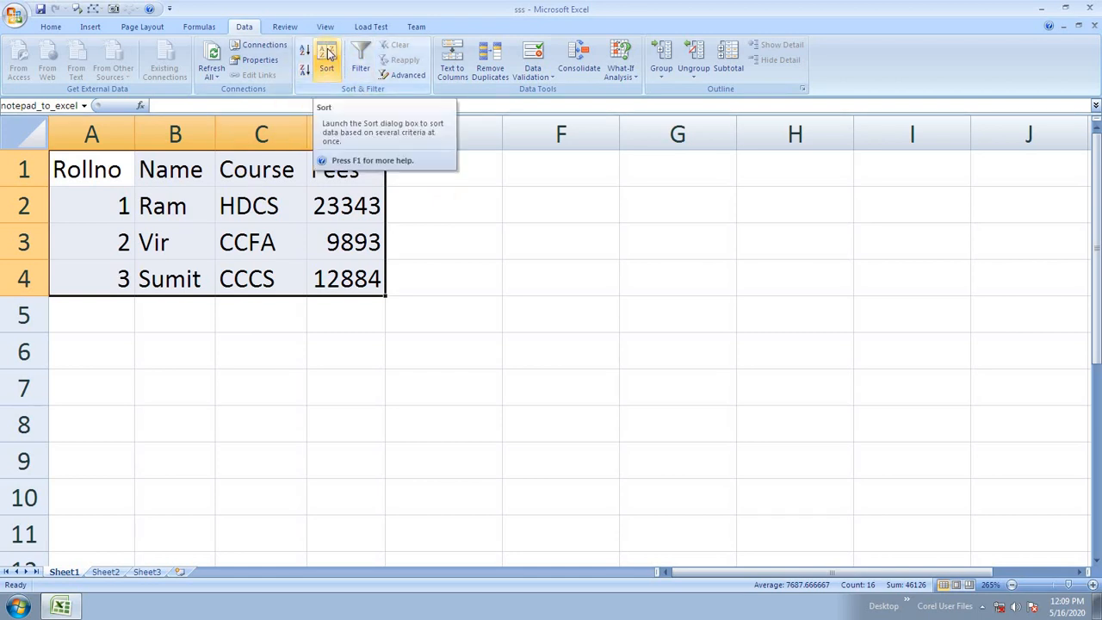
click(51, 26)
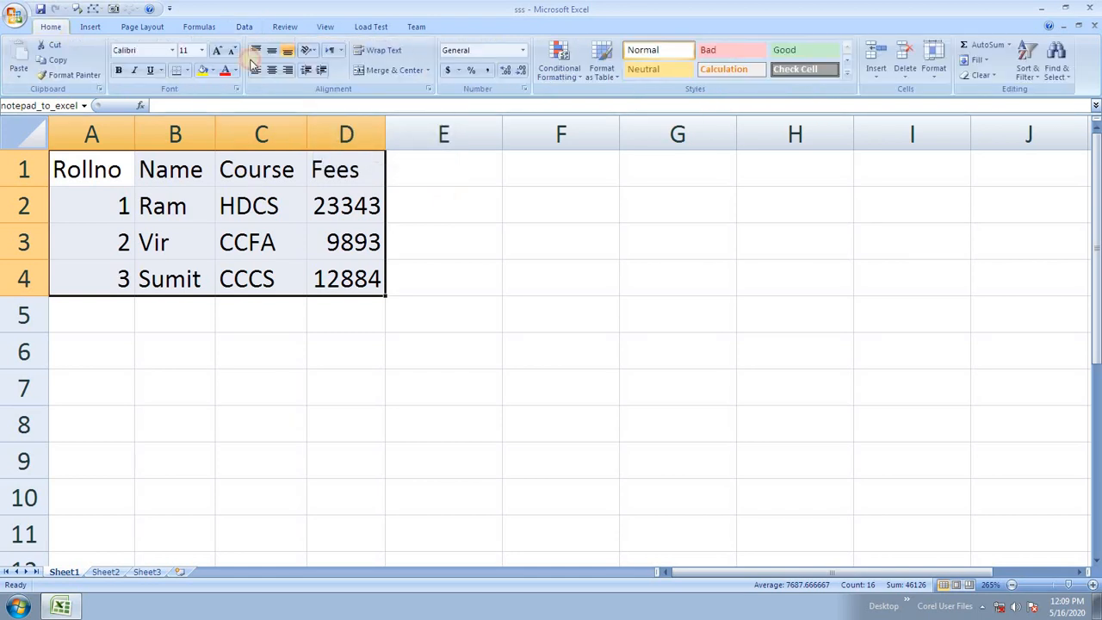
click(1028, 72)
key(Escape)
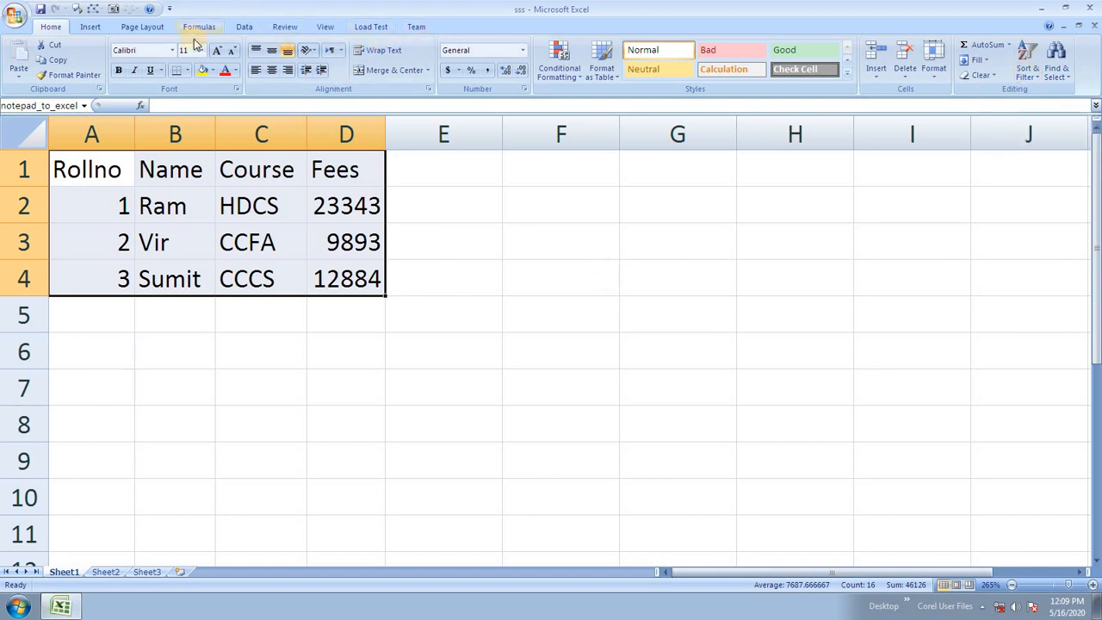
click(245, 27)
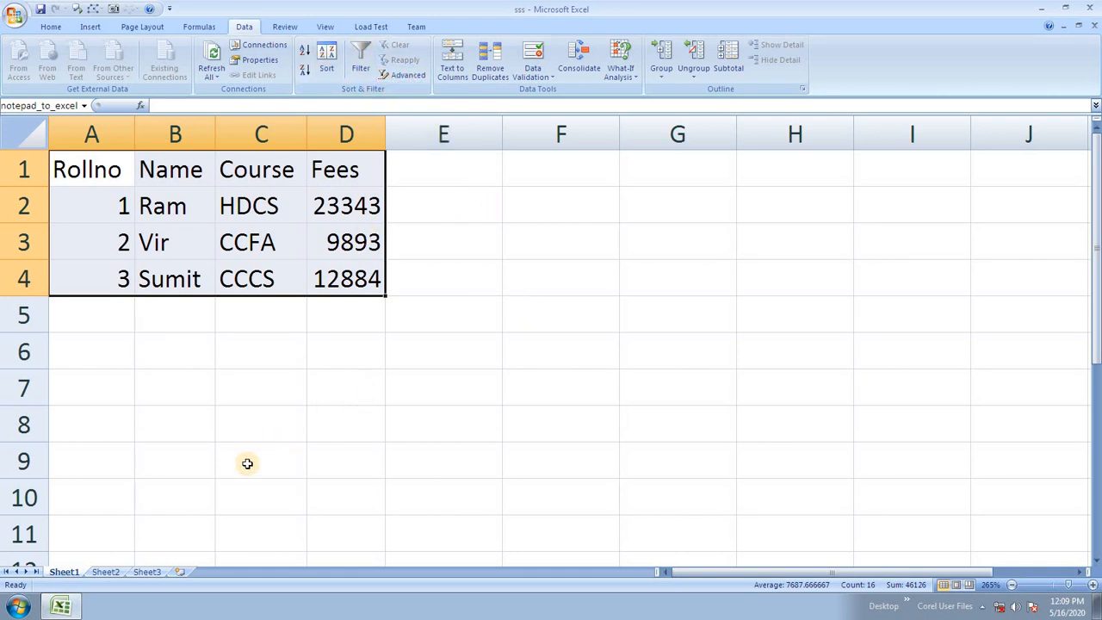
click(107, 571)
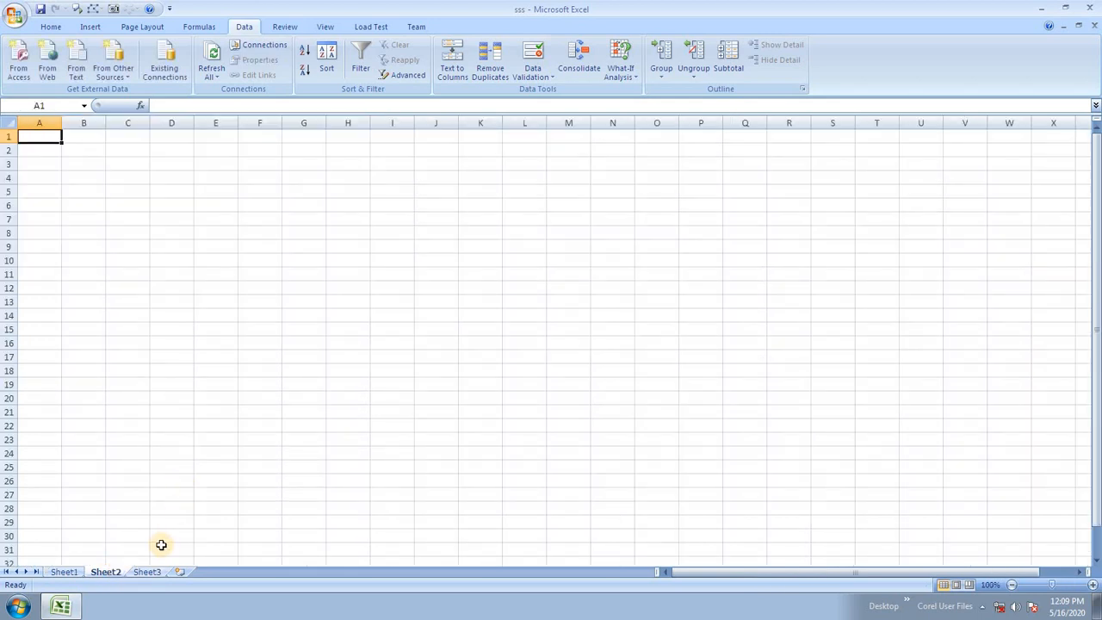
click(146, 572)
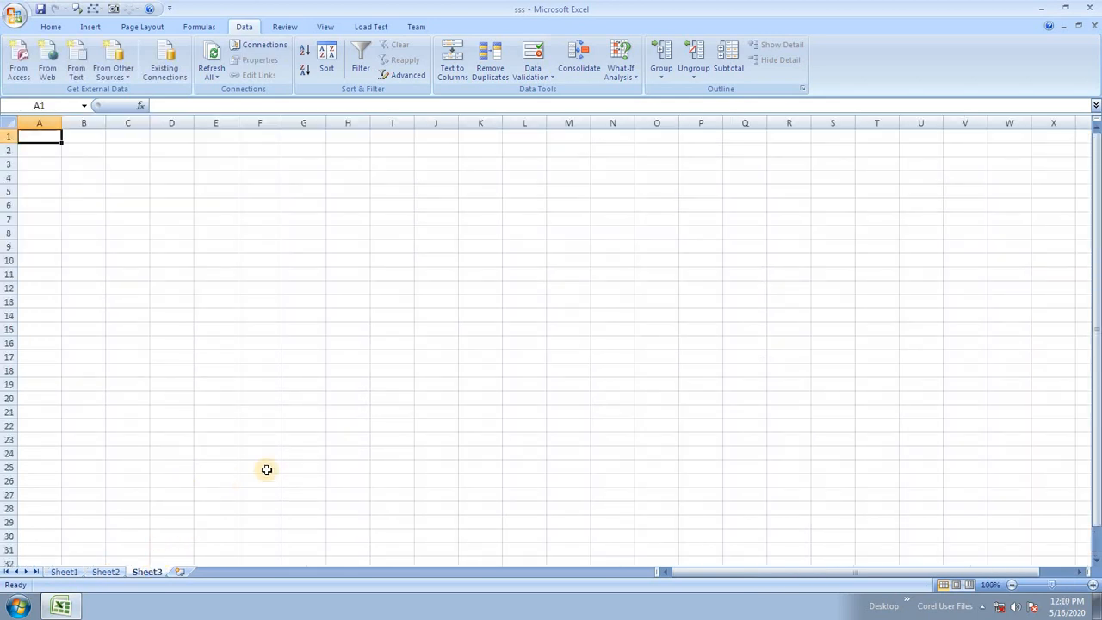
click(62, 572)
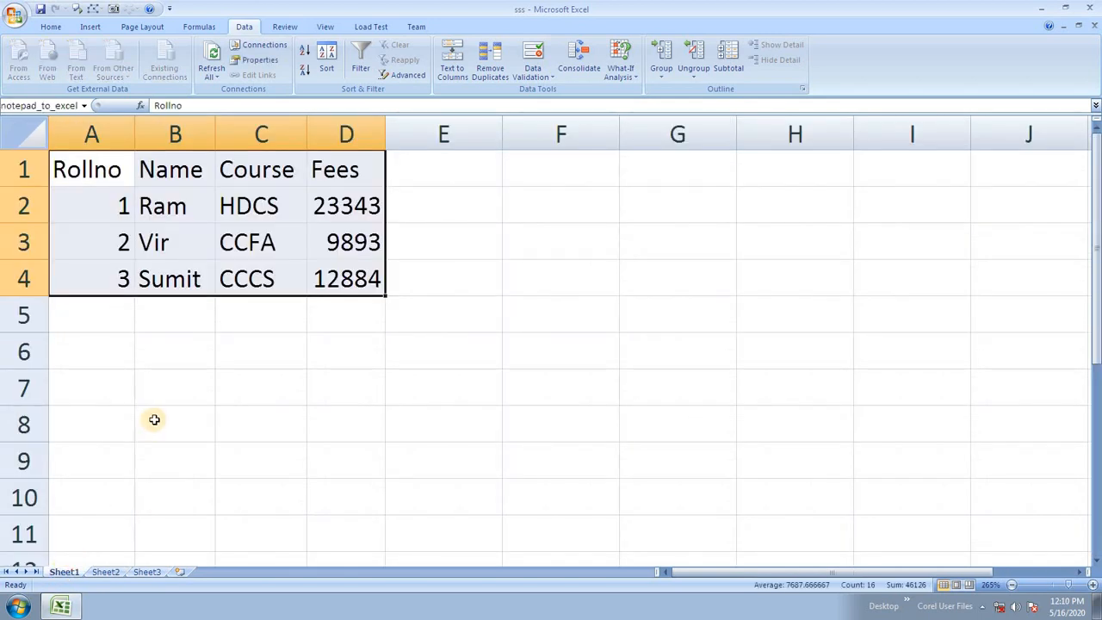
click(369, 349)
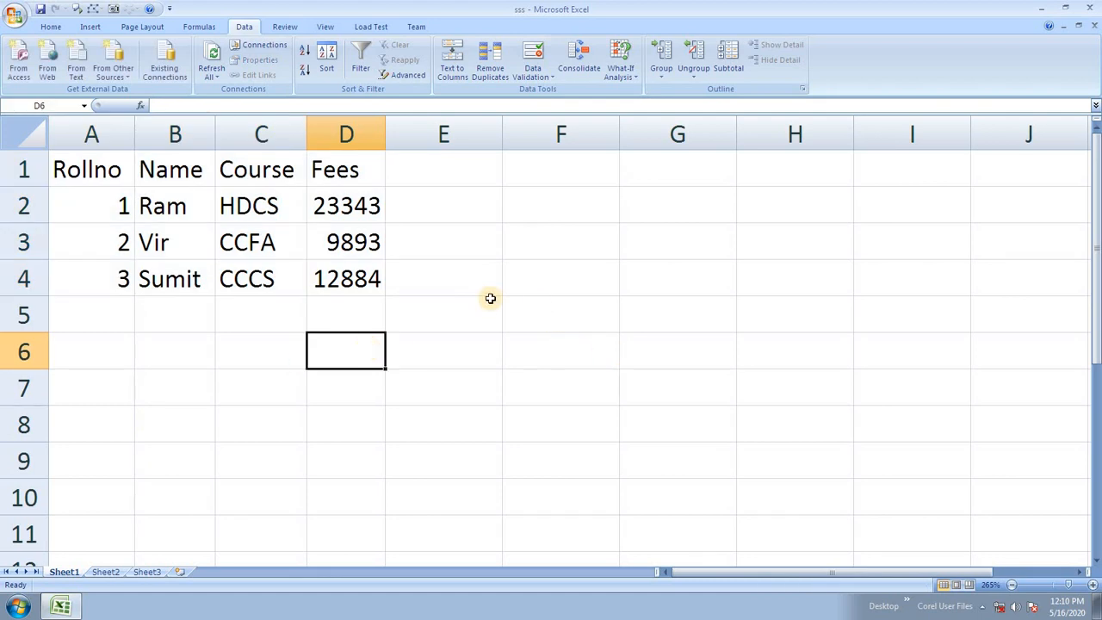
Fill additional student names into B5:B9 and continue the roll number series from 4 to 8 in A5:A9.
click(372, 282)
scroll(371, 288, up, 3)
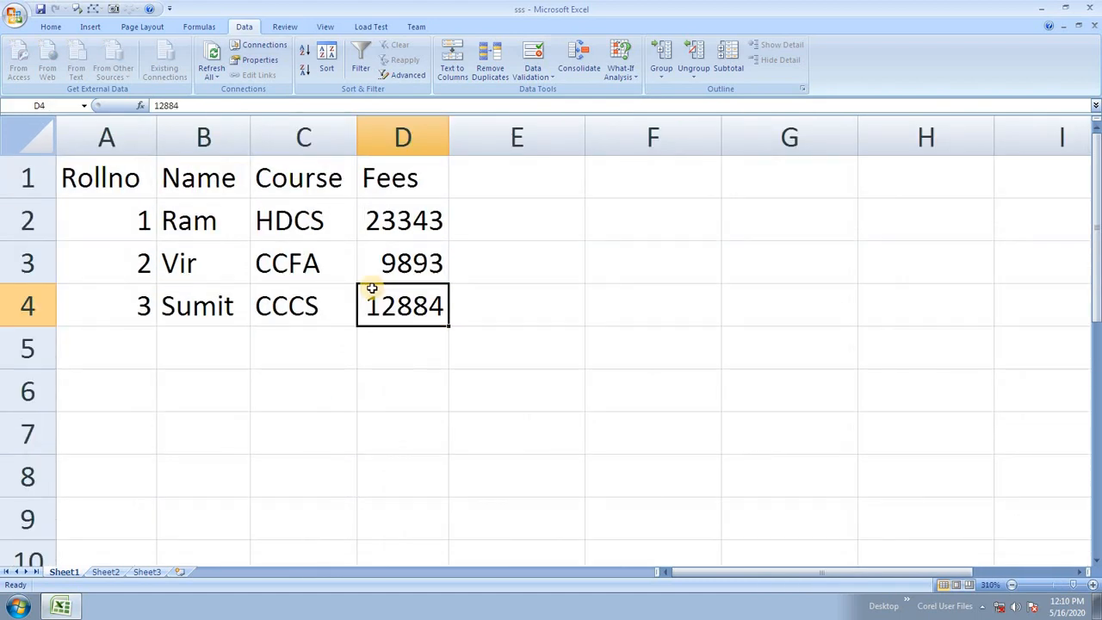
click(146, 291)
drag(121, 217, 257, 527)
click(259, 337)
click(318, 384)
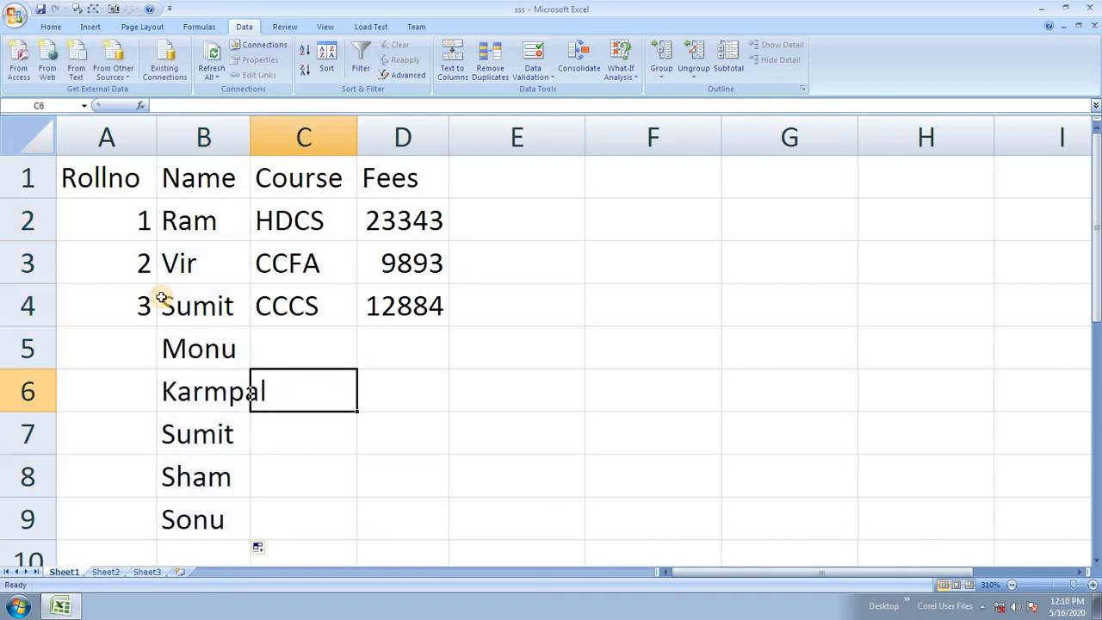
drag(137, 226, 149, 528)
Copy the courses HDCS, CCFA and CCCS from C2:C4 into C5:C7.
drag(319, 219, 340, 321)
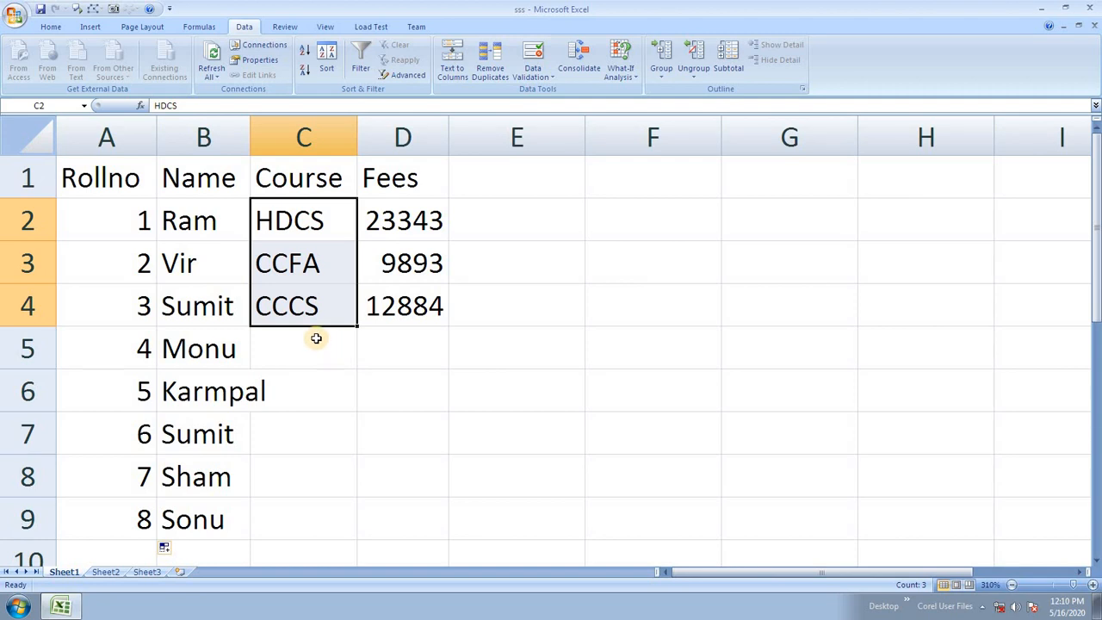
click(320, 342)
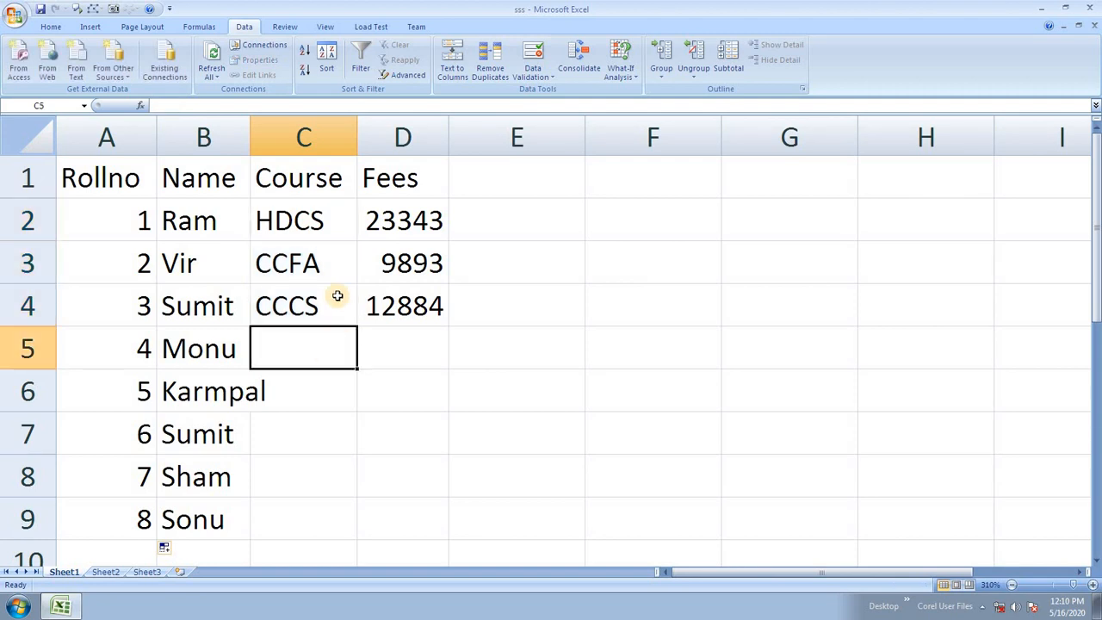
drag(324, 235, 312, 321)
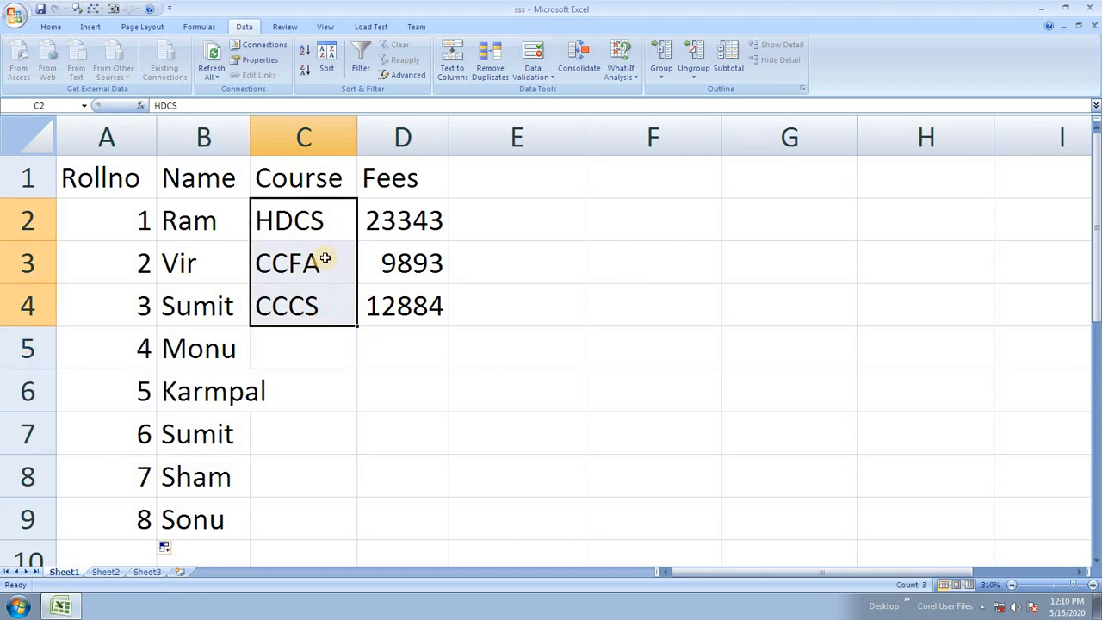
key(ctrl+c)
click(296, 344)
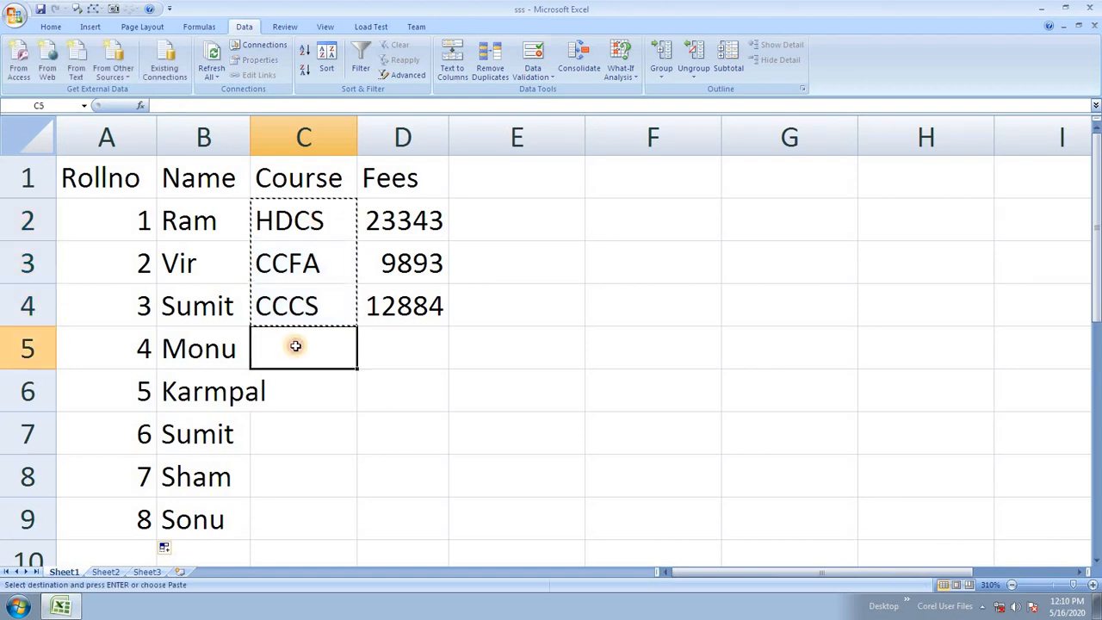
key(Return)
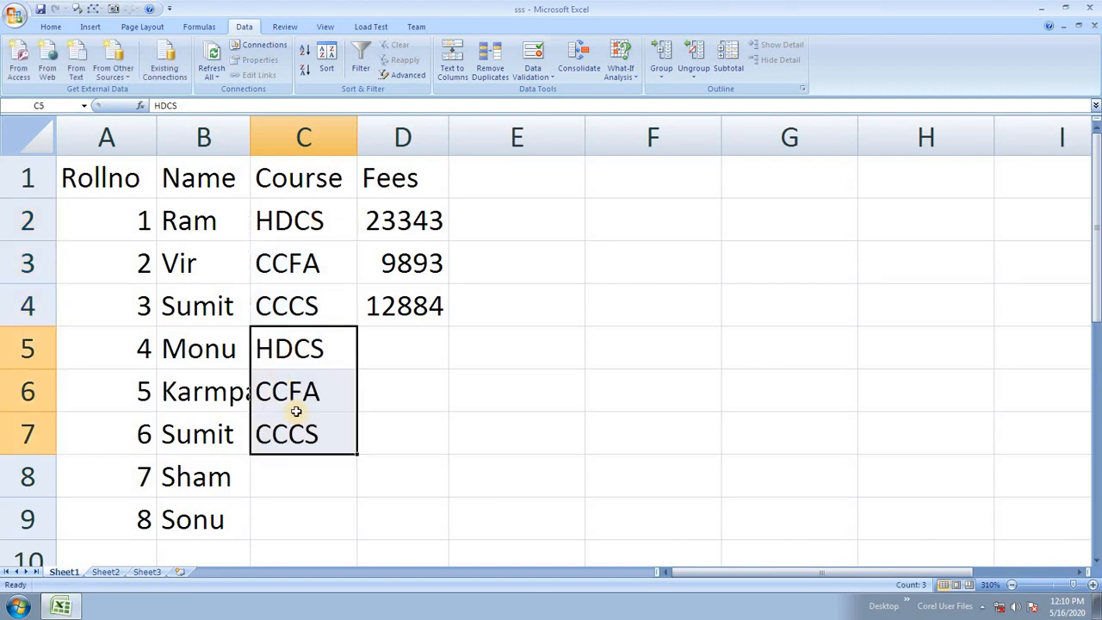
Copy the courses HDCS and CCFA from C5:C6 into C8:C9 to complete the Course column.
click(331, 390)
click(340, 346)
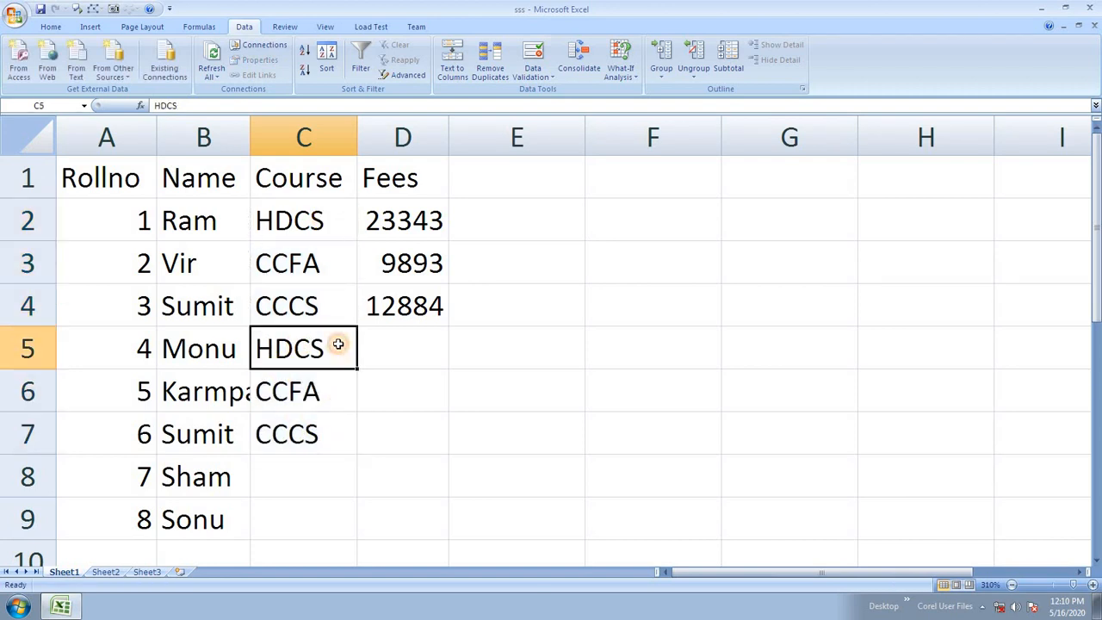
ctrl+click(311, 390)
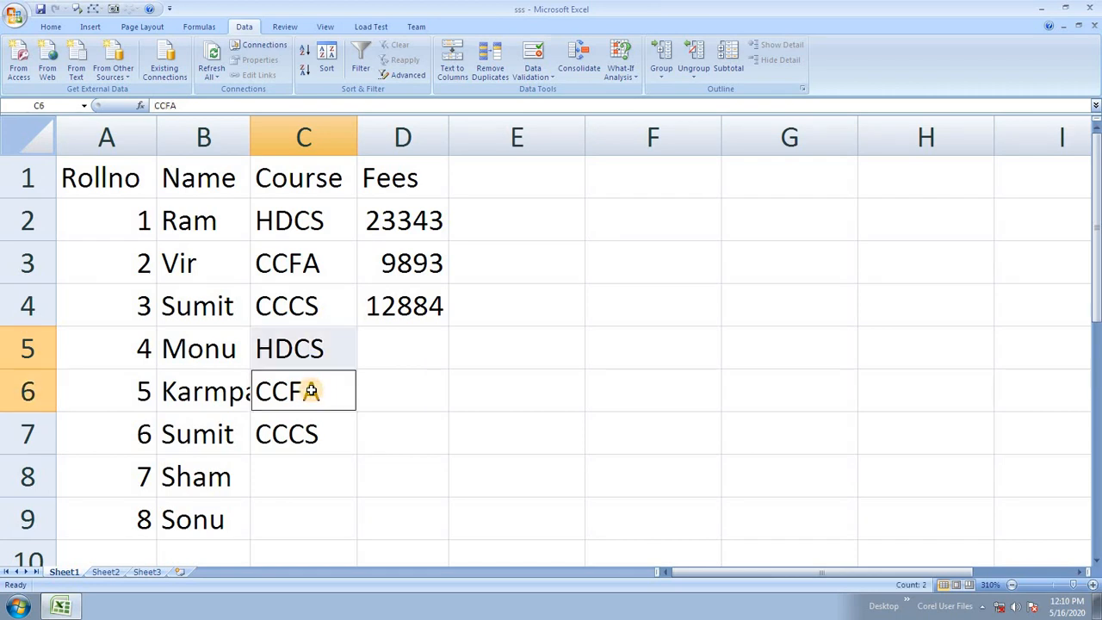
key(ctrl+c)
click(303, 483)
key(Return)
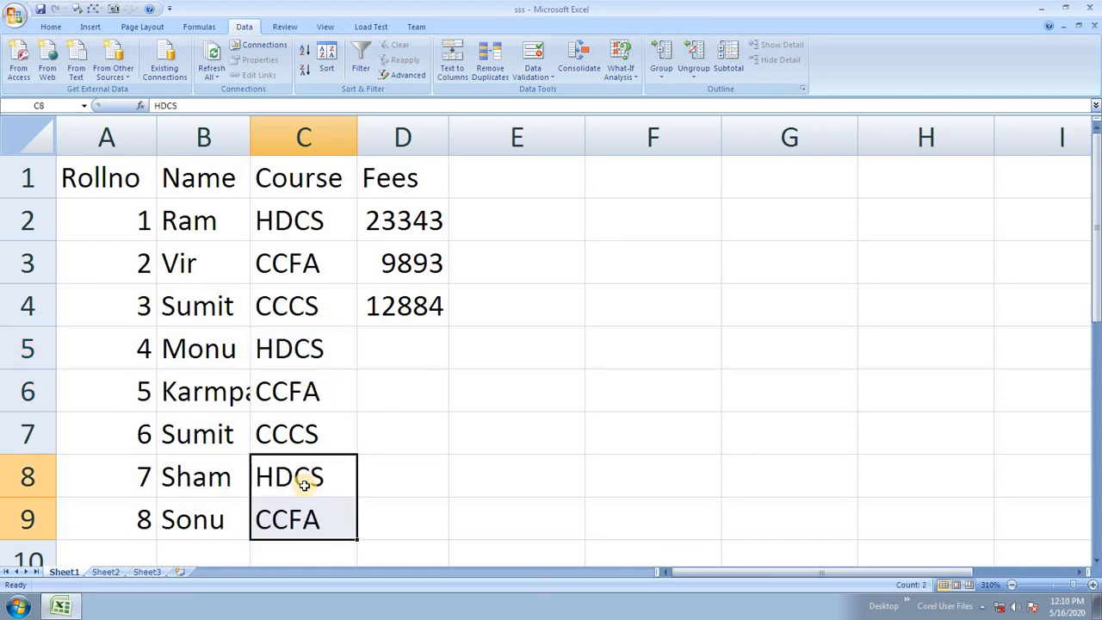
Copy the fees 23343, 9893 and 12884 from D2:D4 into D5:D7.
drag(428, 219, 429, 304)
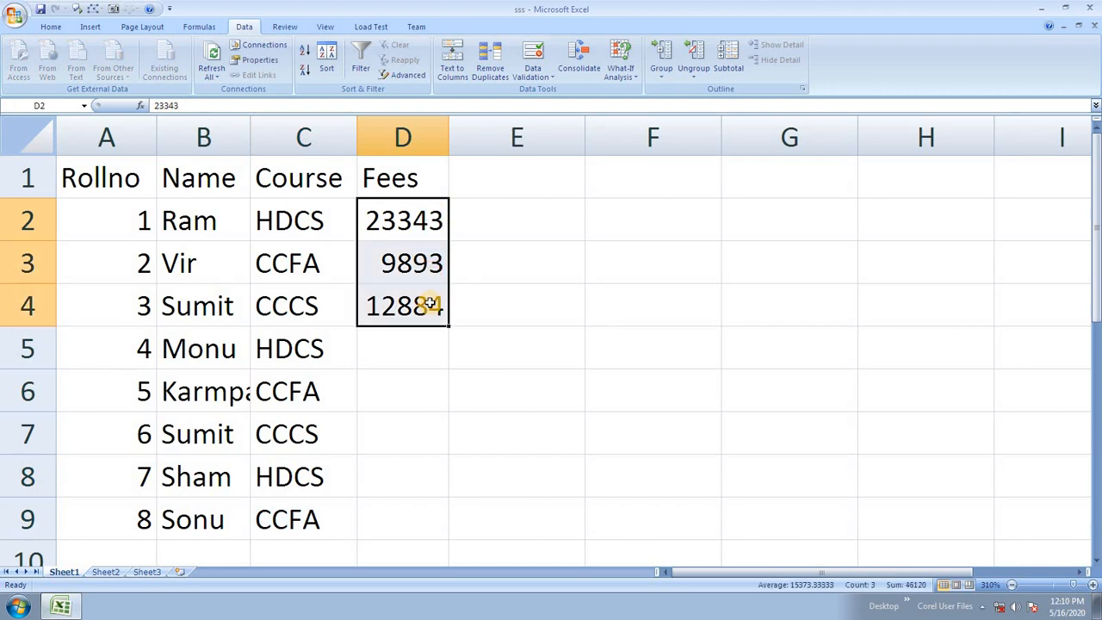
key(ctrl+c)
click(415, 349)
key(Return)
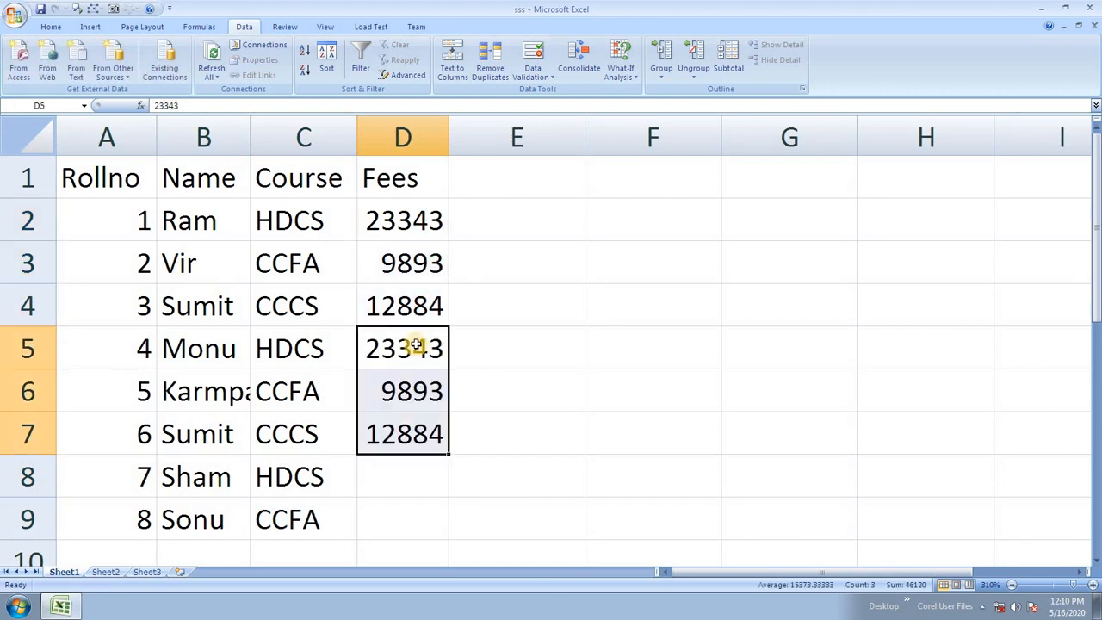
Copy the fees 12884 and 9893 from D4 and D6 into D8:D9 to complete the Fees column.
click(406, 393)
ctrl+click(431, 307)
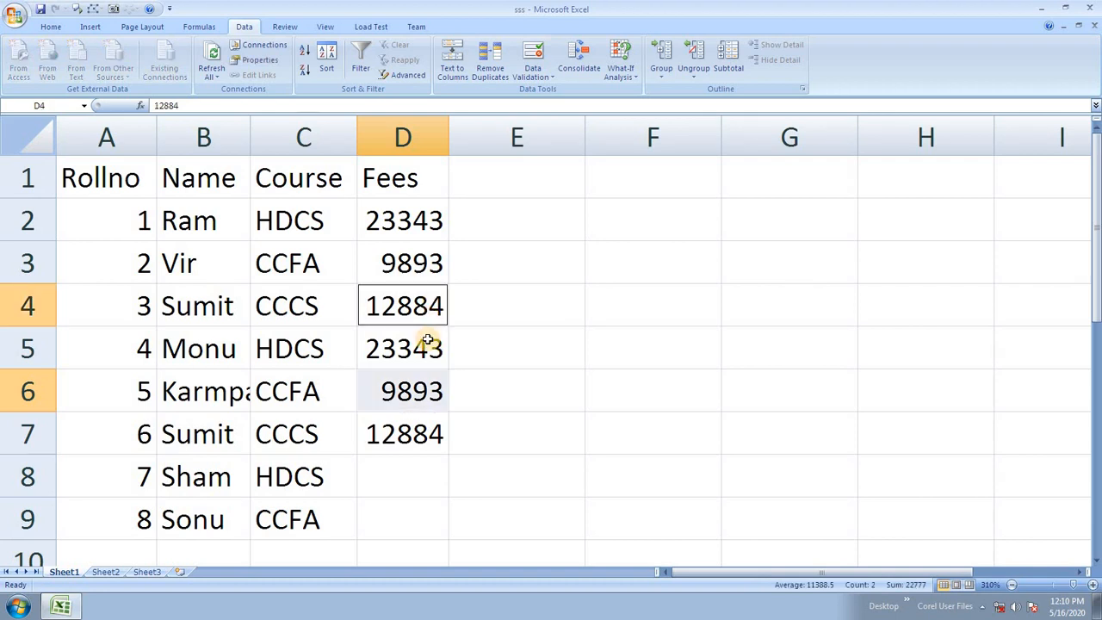
key(ctrl+c)
click(420, 476)
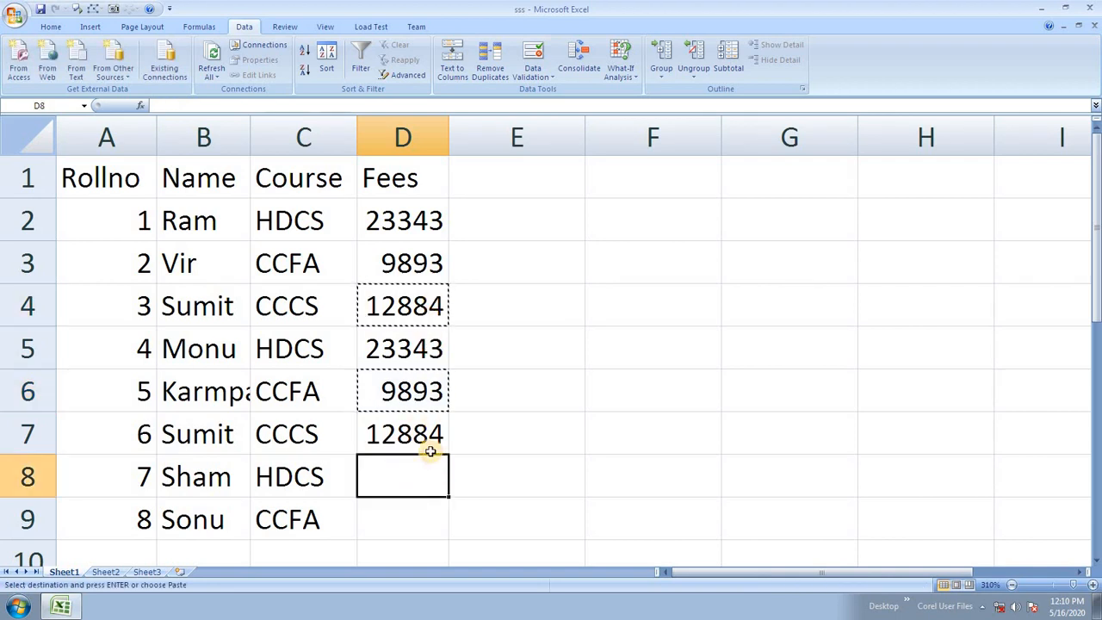
key(Return)
click(472, 458)
scroll(439, 441, down, 4)
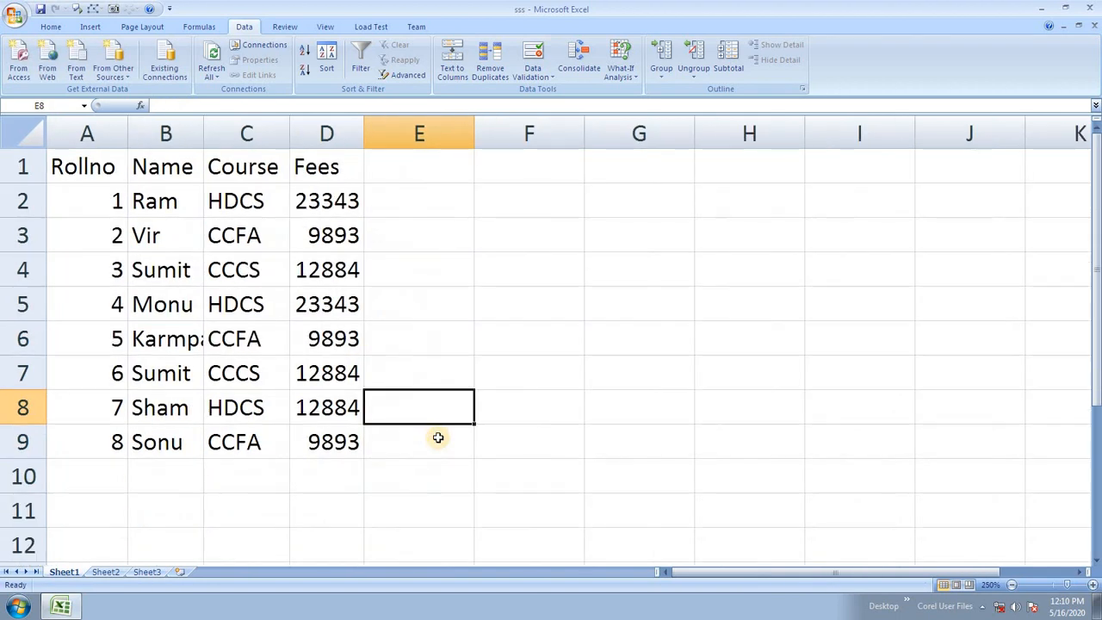
scroll(437, 438, down, 2)
drag(86, 162, 280, 161)
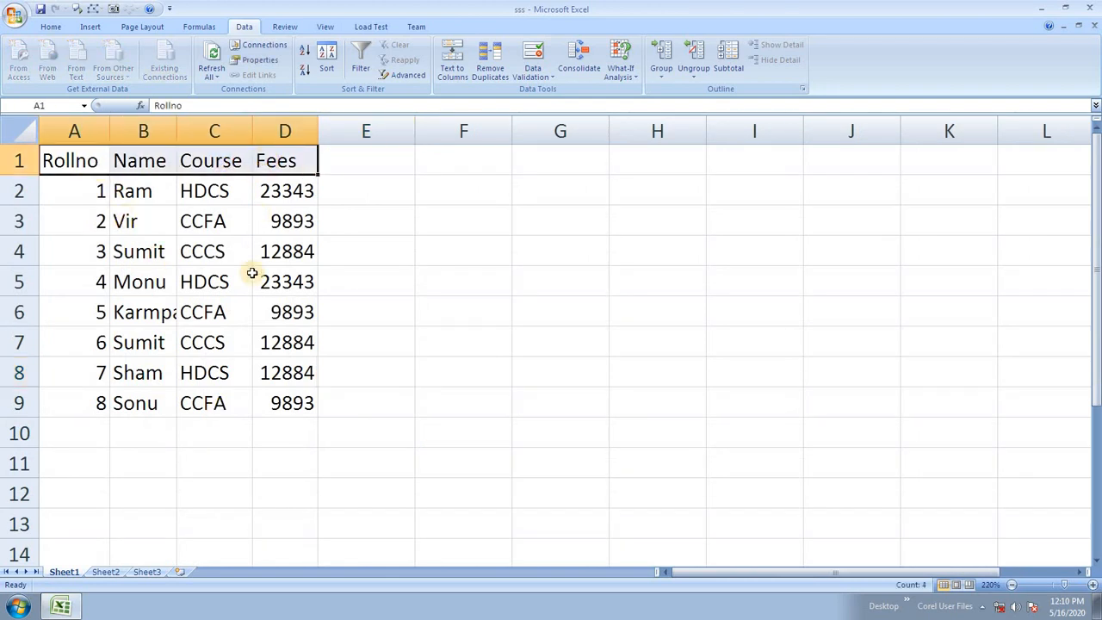
click(250, 274)
click(162, 313)
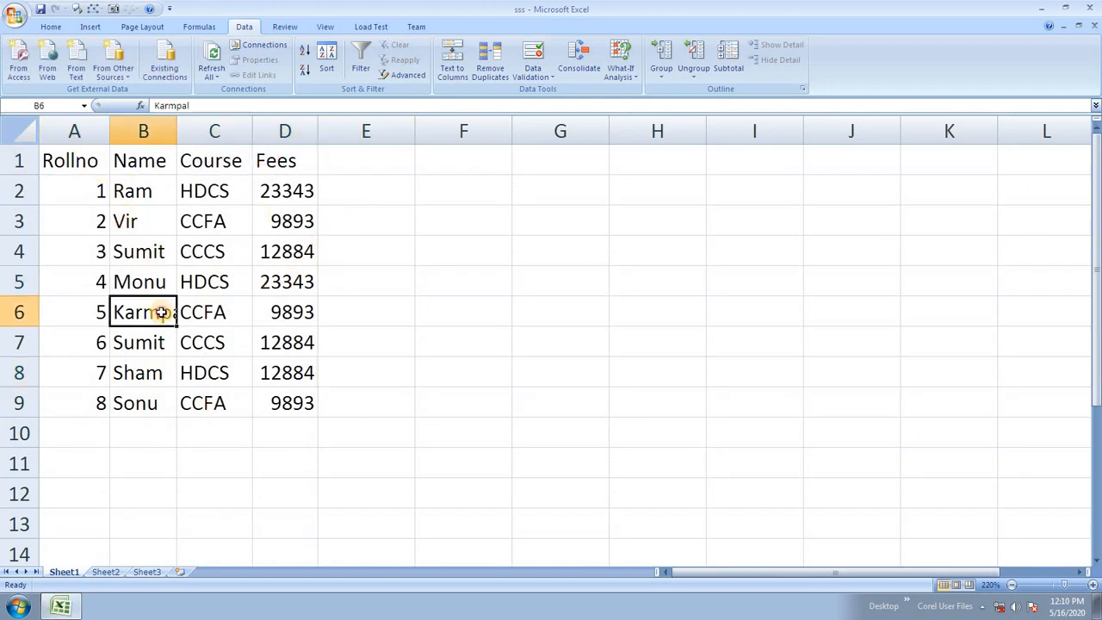
click(276, 375)
click(274, 267)
click(261, 314)
click(200, 281)
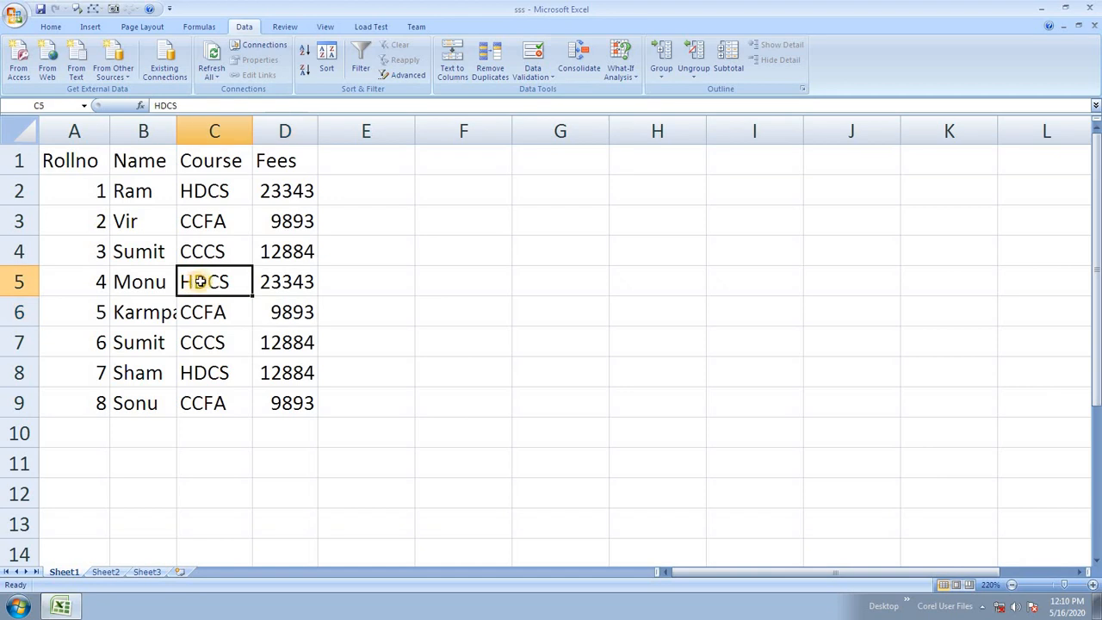
click(217, 252)
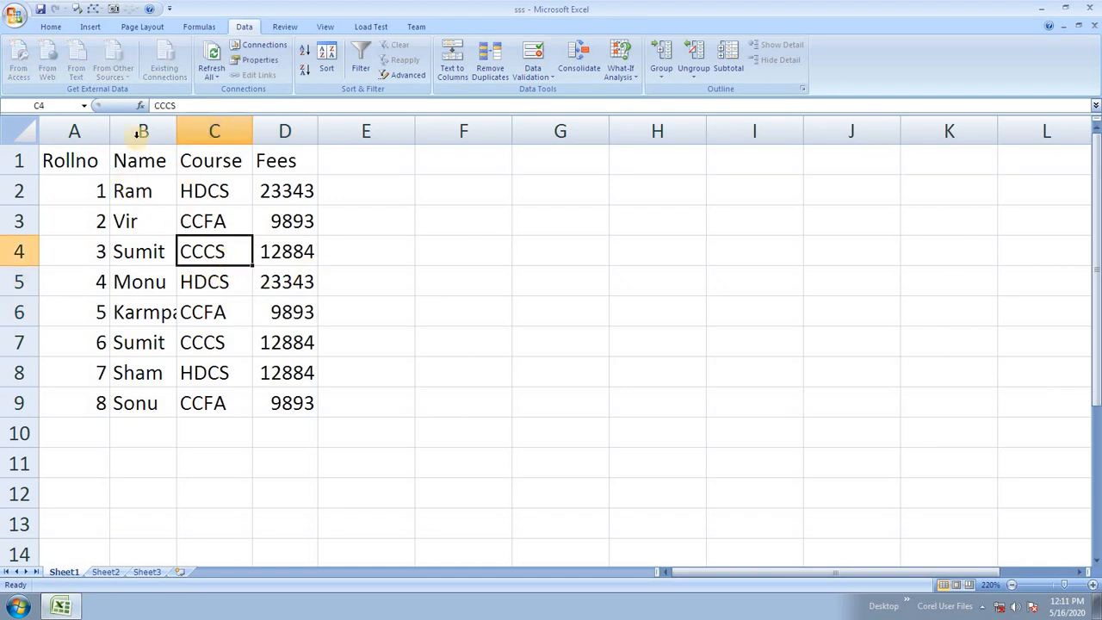
Copy the Rollno, Name, Course and Fees headers from A1:D1 into G1:J1.
drag(86, 157, 289, 160)
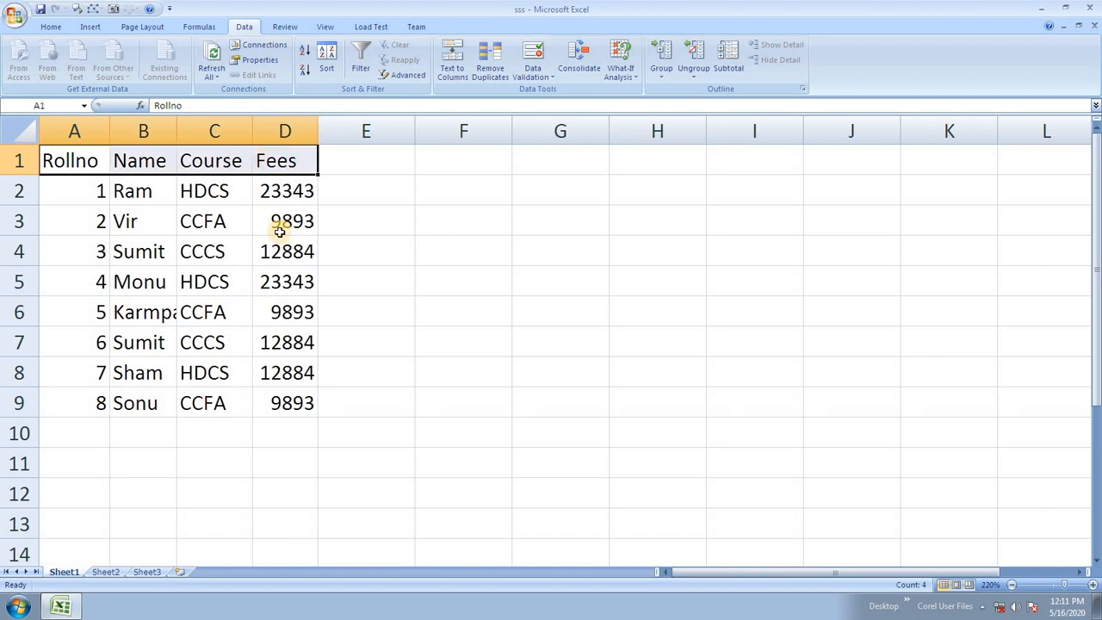
key(ctrl+c)
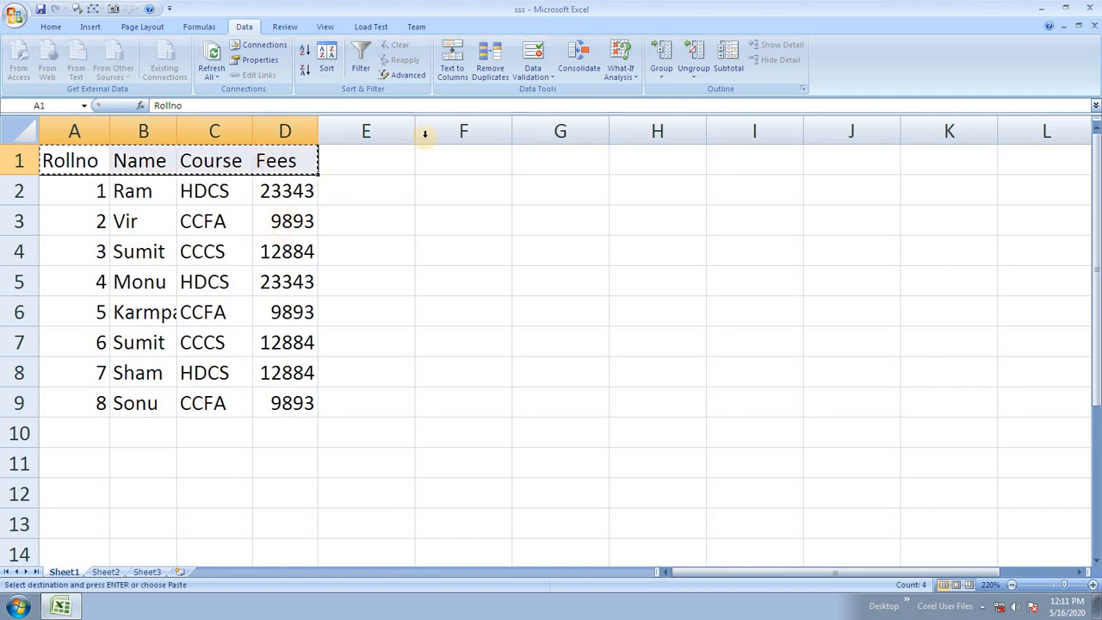
click(576, 155)
key(Return)
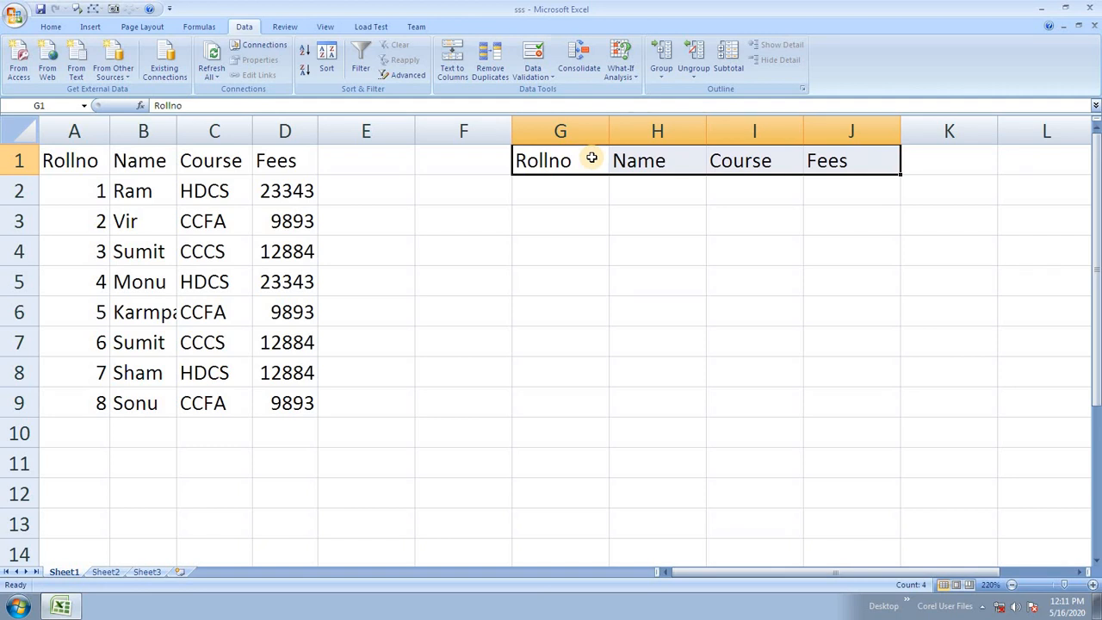
click(598, 216)
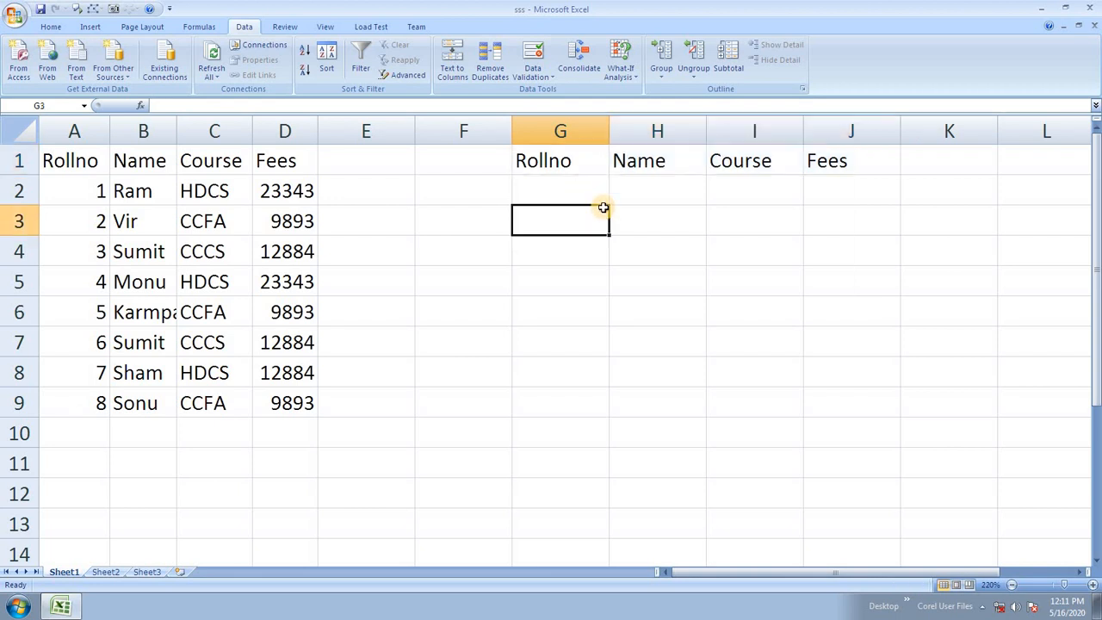
click(629, 160)
click(775, 164)
click(806, 164)
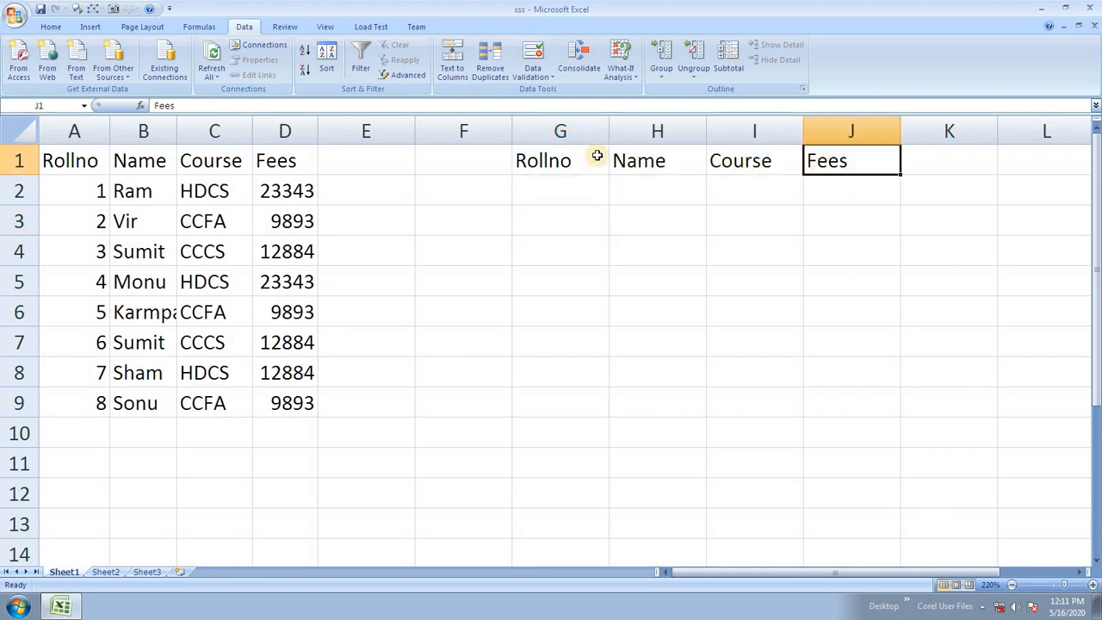
click(596, 152)
click(628, 158)
click(915, 165)
click(853, 180)
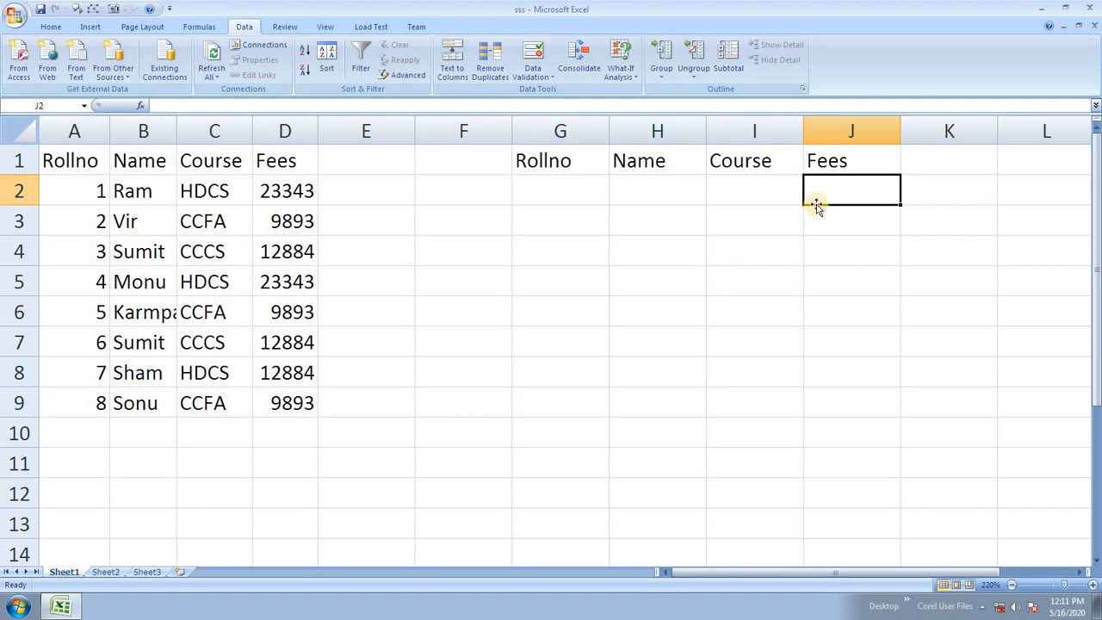
Enter CCFA as the filter criterion under the copied Course header in I2.
click(770, 189)
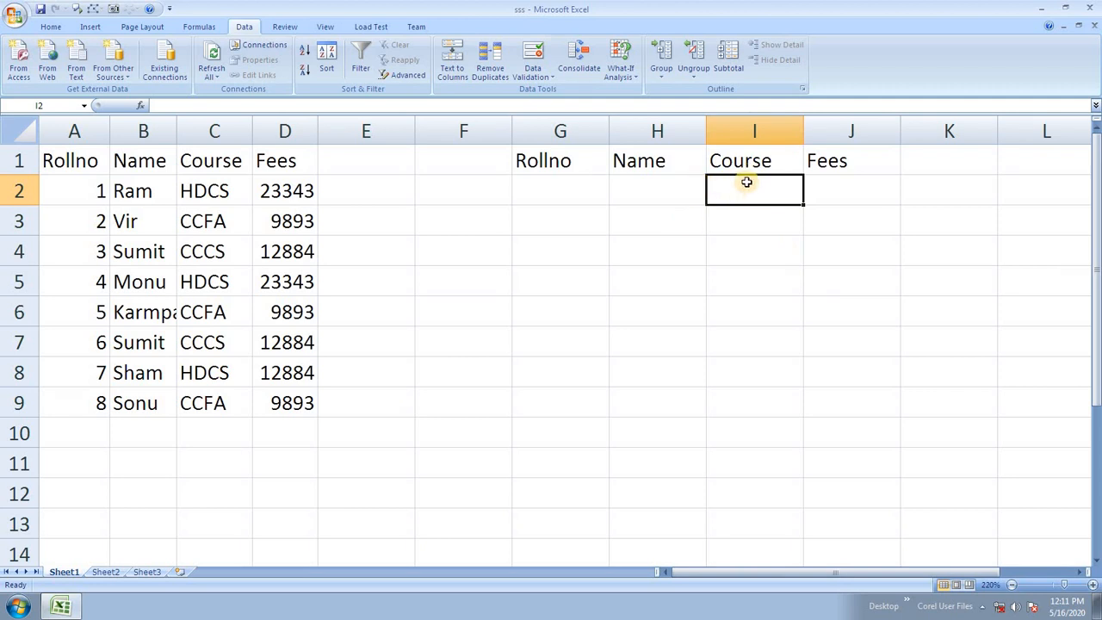
text(CCFA)
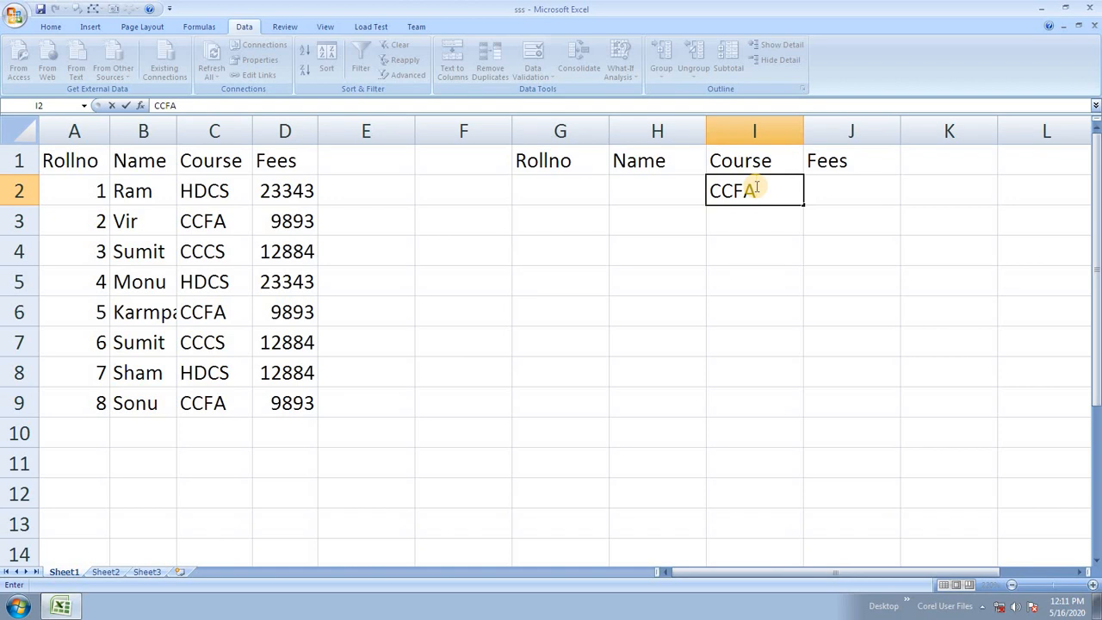
key(Return)
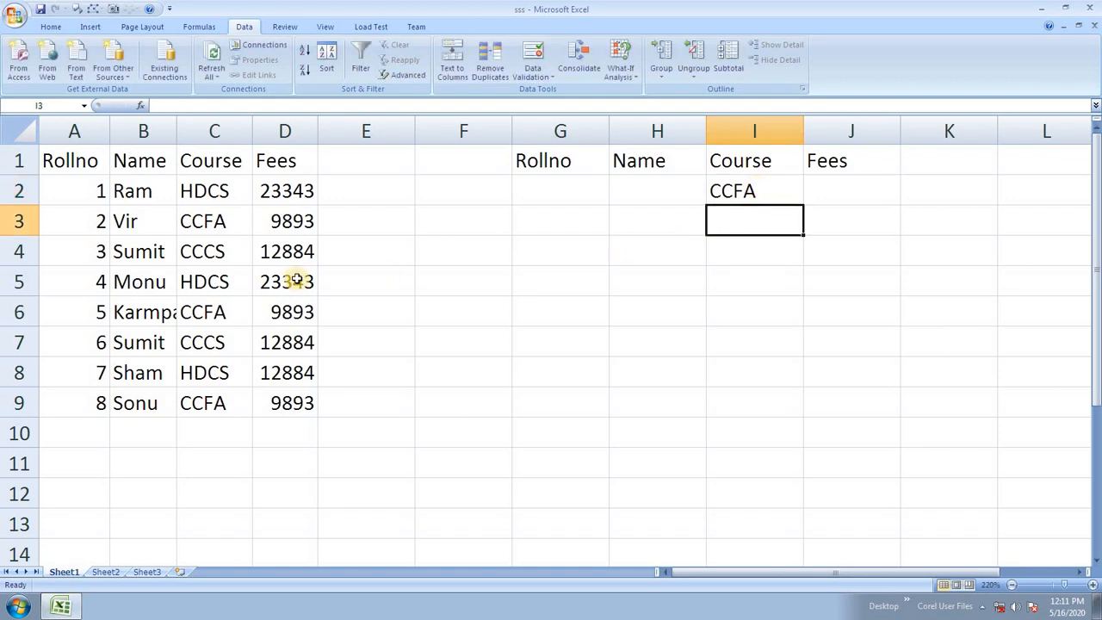
click(528, 277)
click(444, 318)
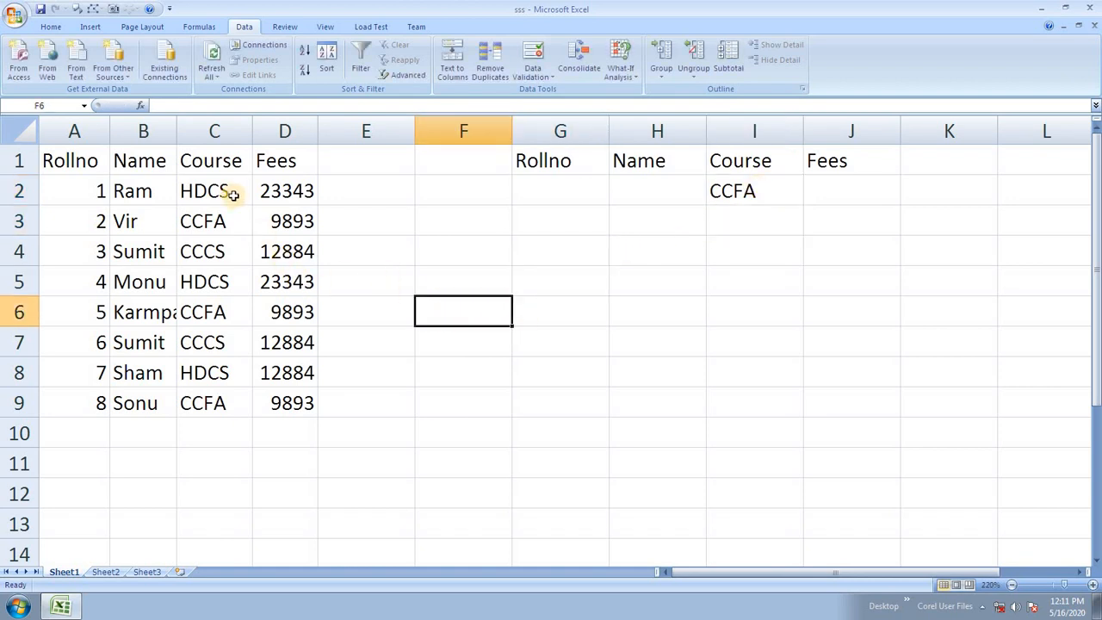
drag(62, 164, 293, 392)
click(407, 75)
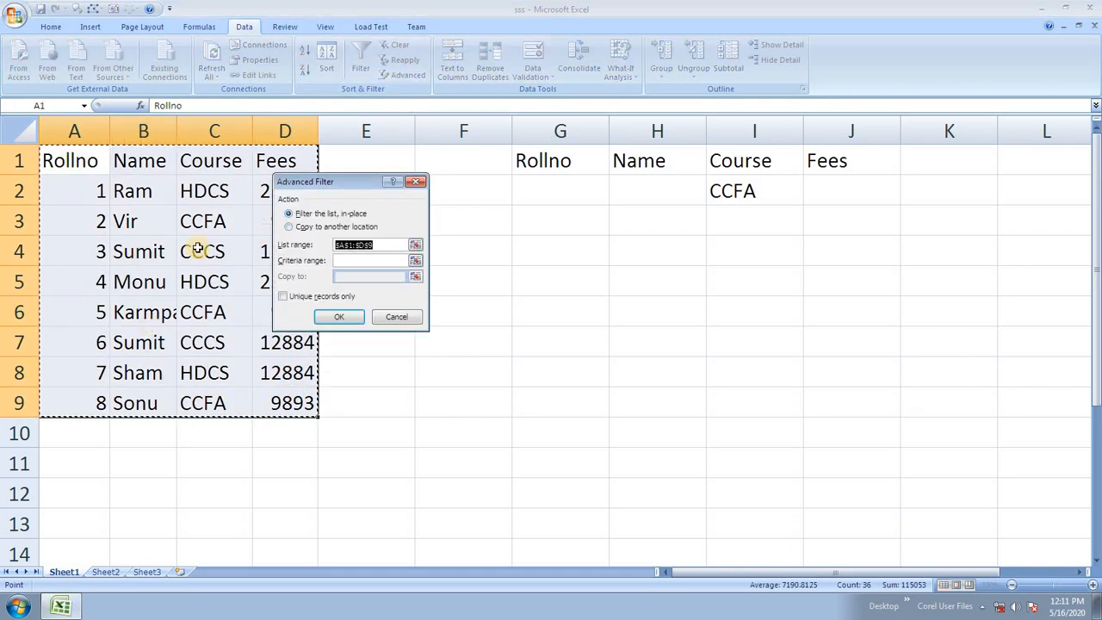
click(399, 319)
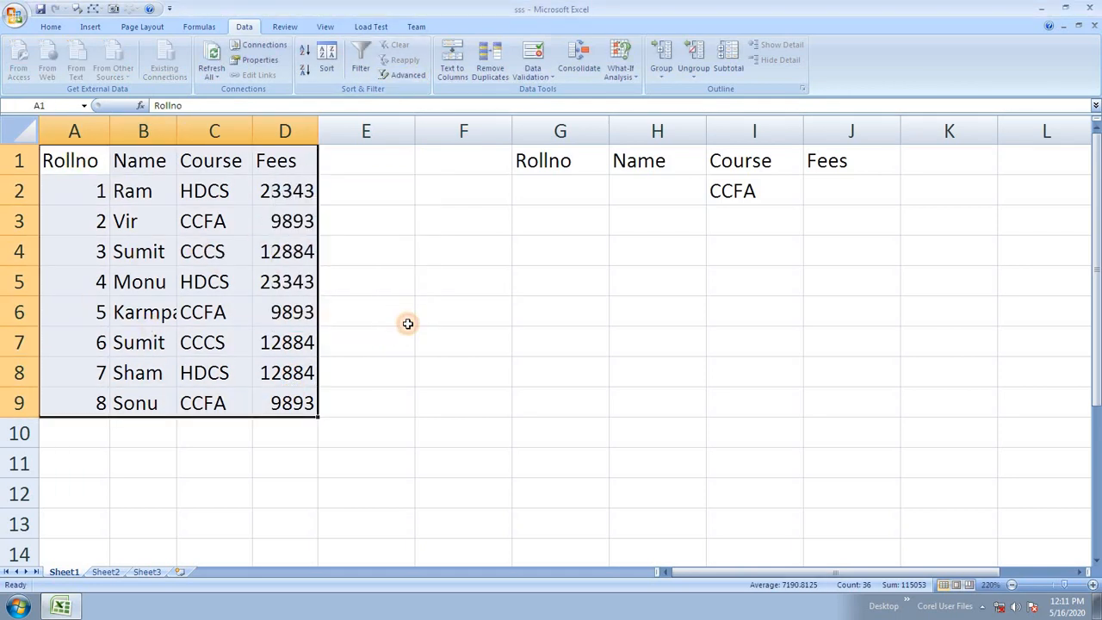
click(728, 407)
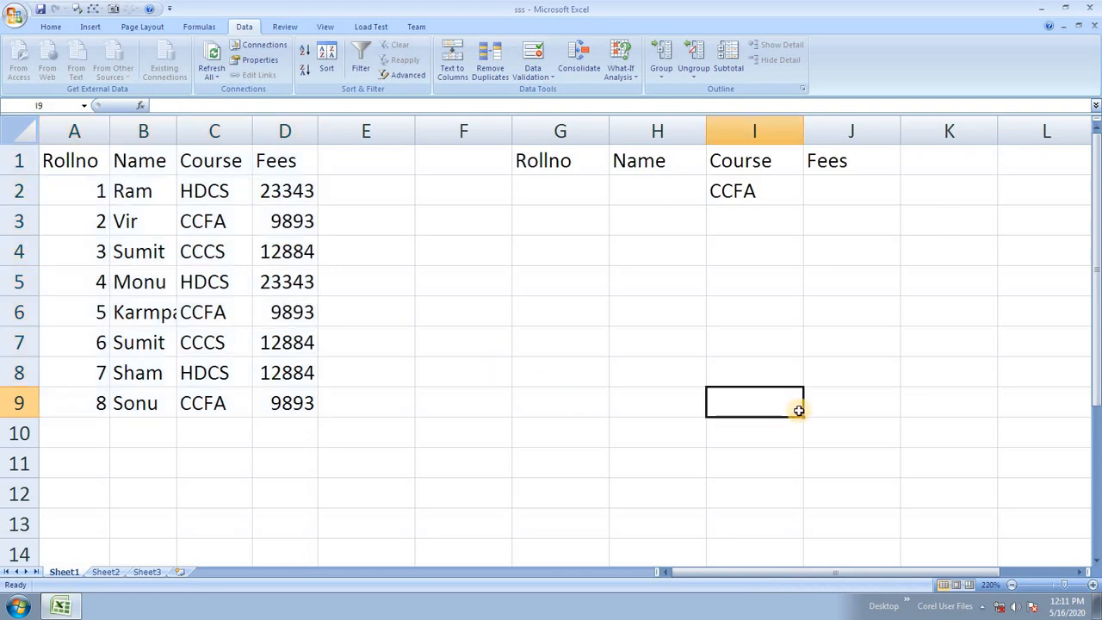
click(401, 77)
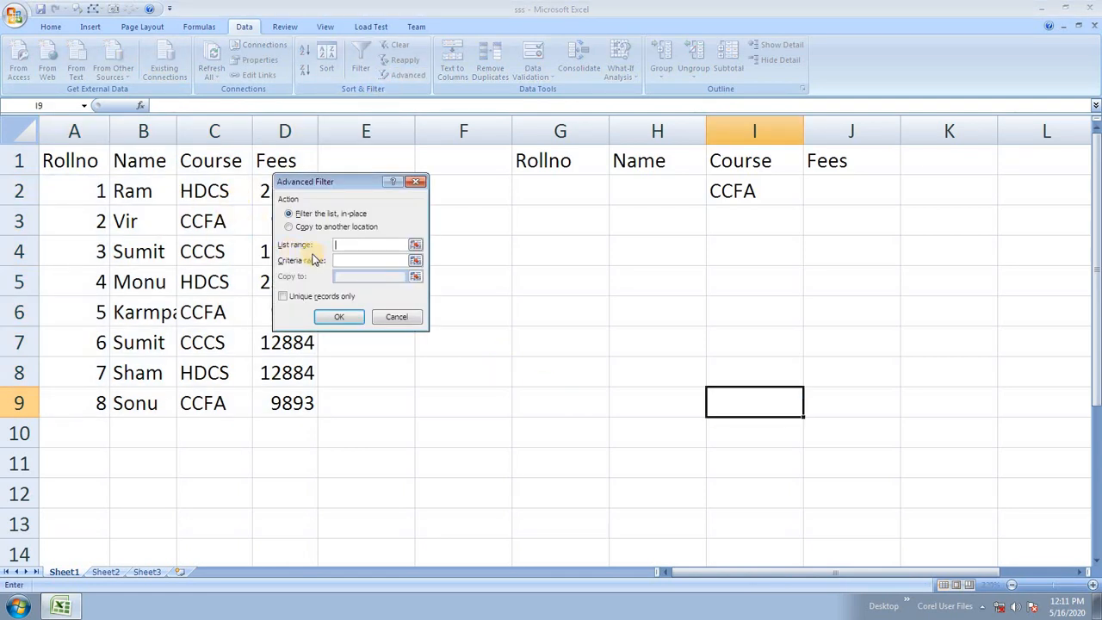
drag(94, 172, 277, 398)
key(Escape)
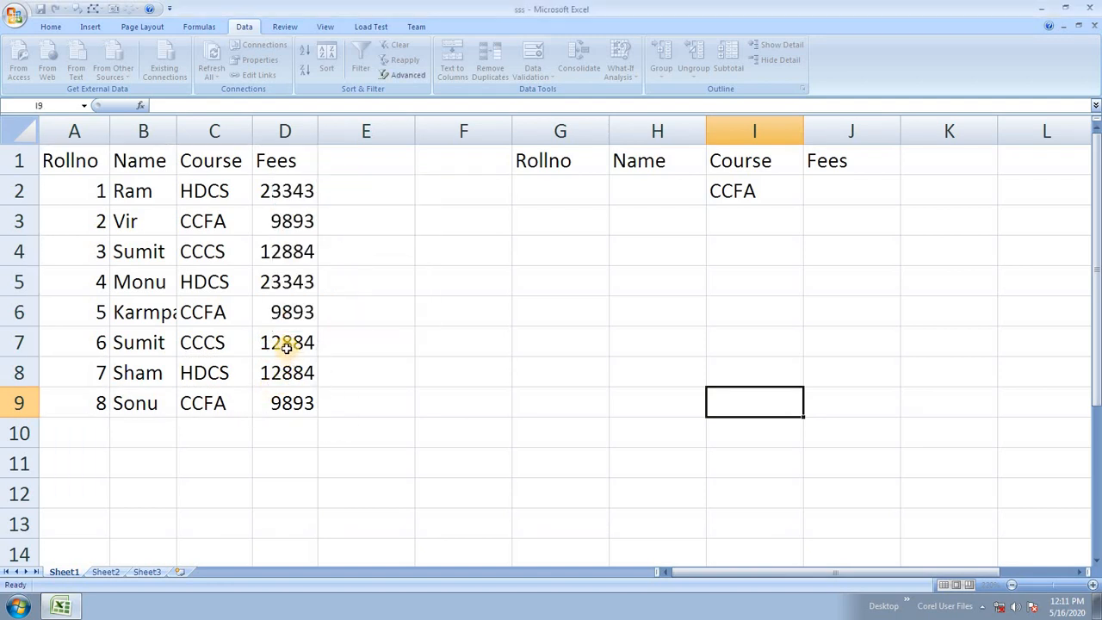
Start an Advanced Filter on the student table A1:D9 with G1:J2 as the criteria range.
drag(56, 147, 279, 398)
click(405, 75)
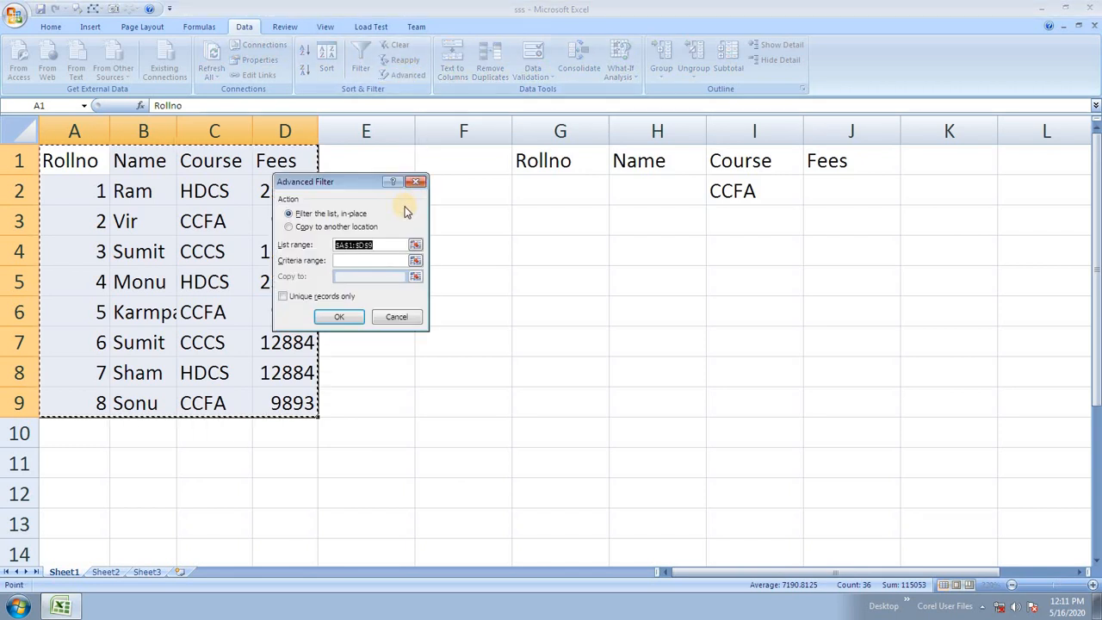
click(383, 260)
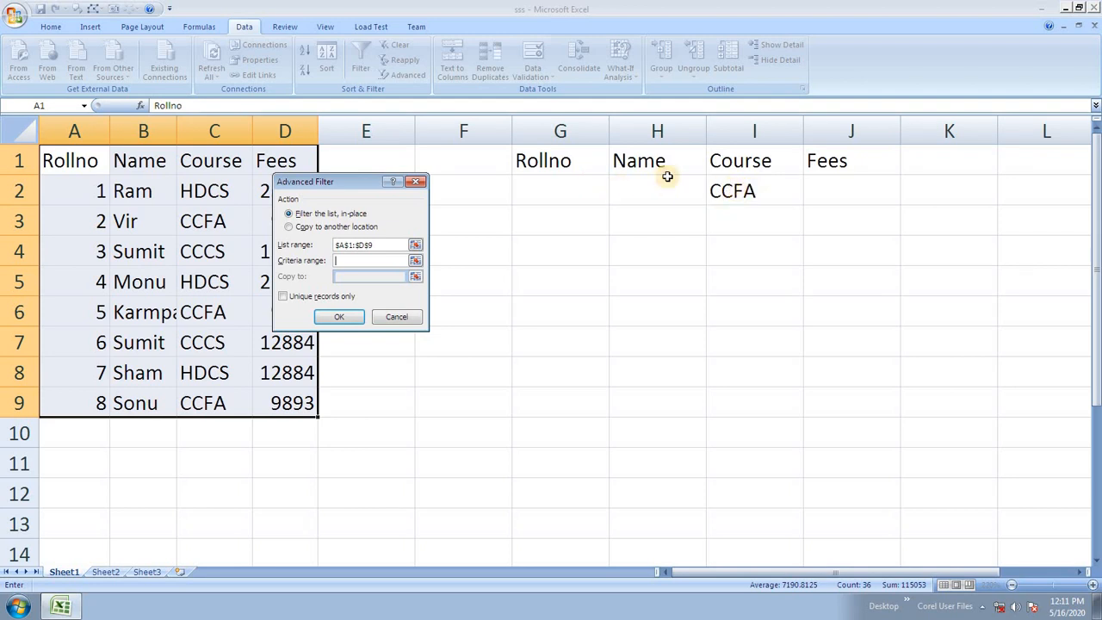
drag(560, 160, 821, 182)
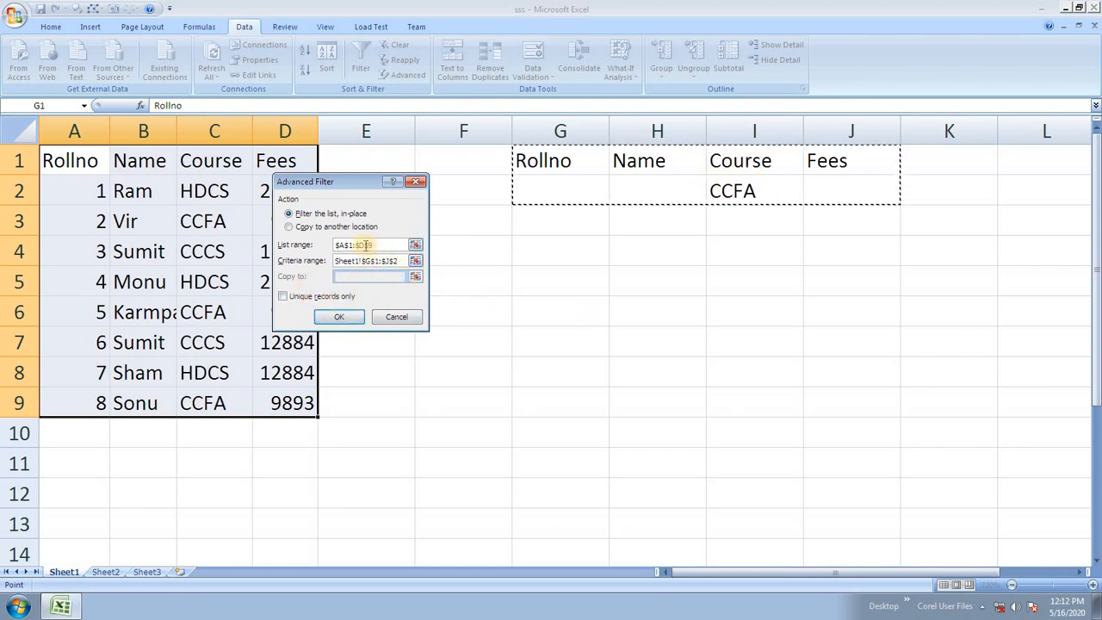
Have the filter copy its results to another location, G7:J13, and run it.
click(311, 228)
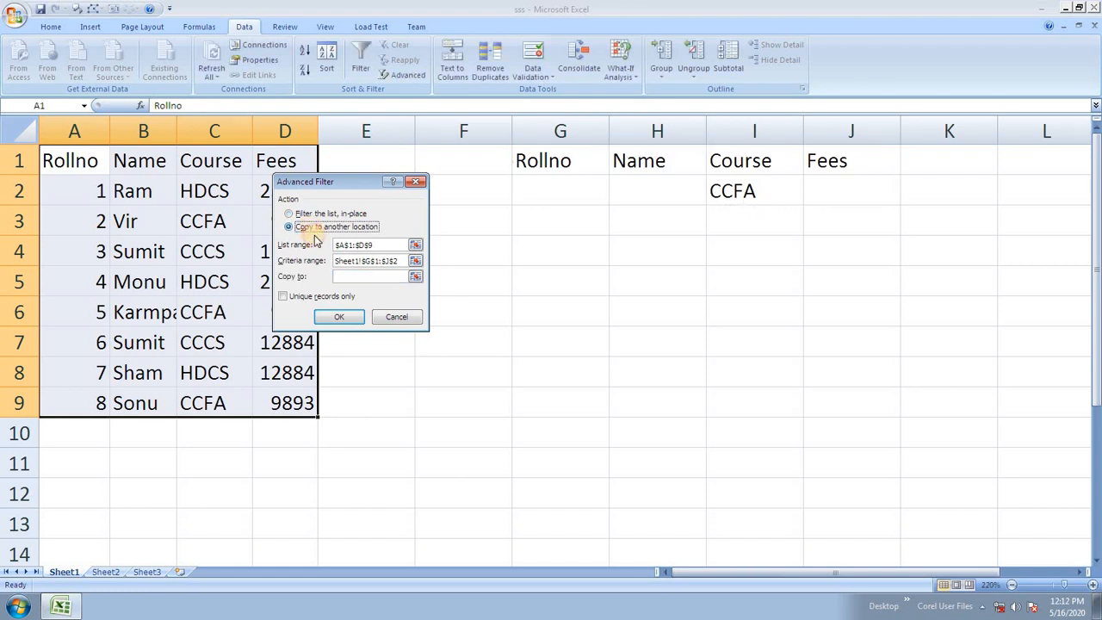
click(368, 275)
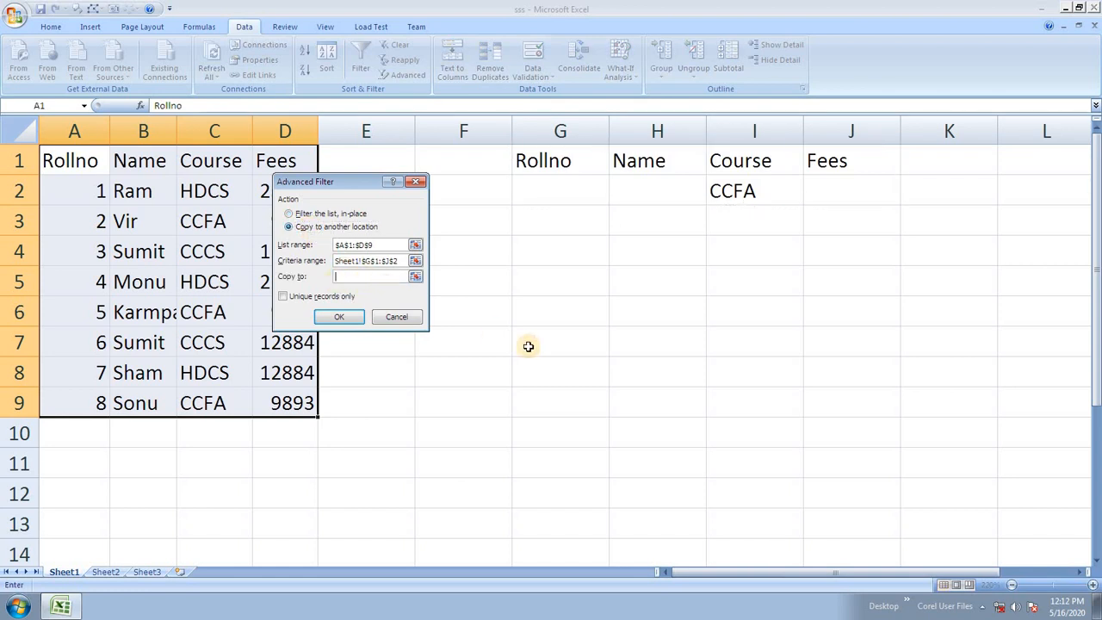
drag(560, 359, 866, 524)
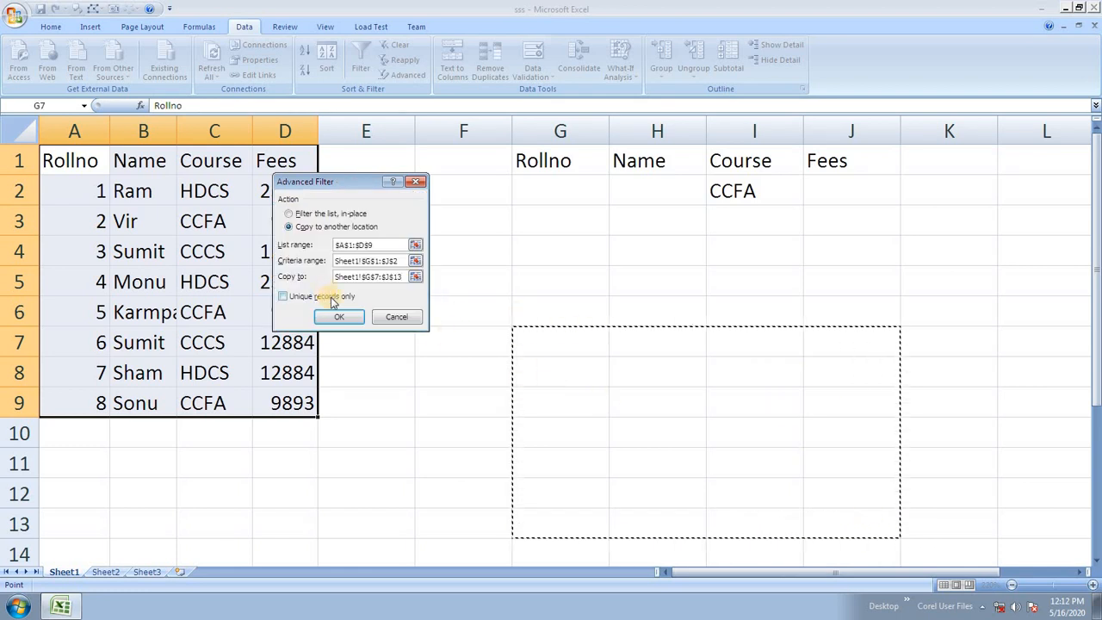
click(342, 317)
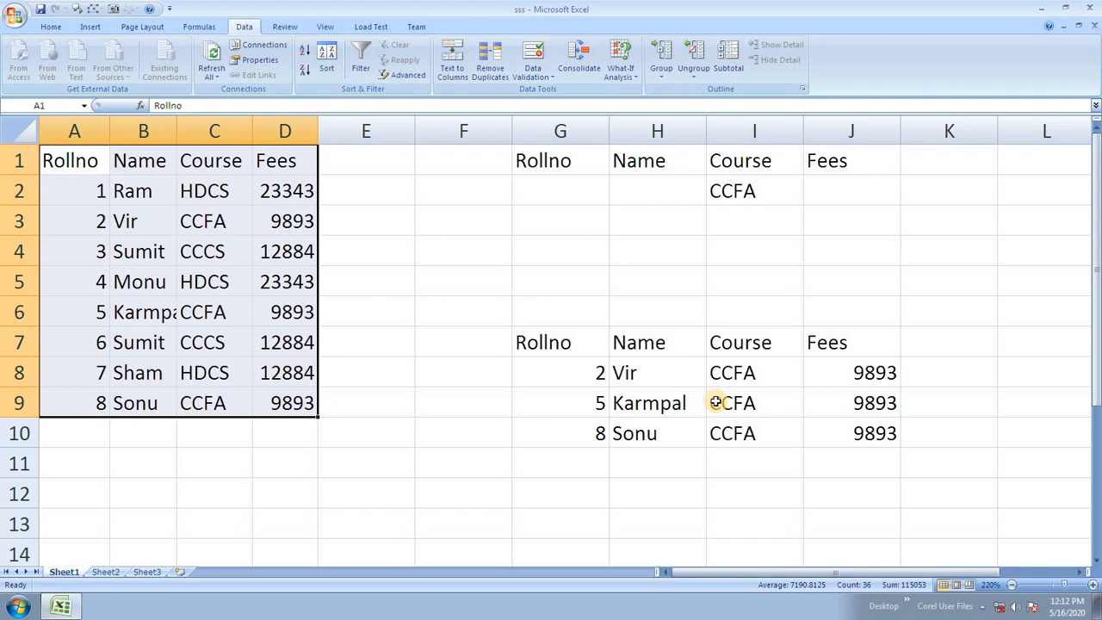
Delete the extracted CCFA records and their headers from G7:J10.
drag(568, 336, 858, 428)
key(Delete)
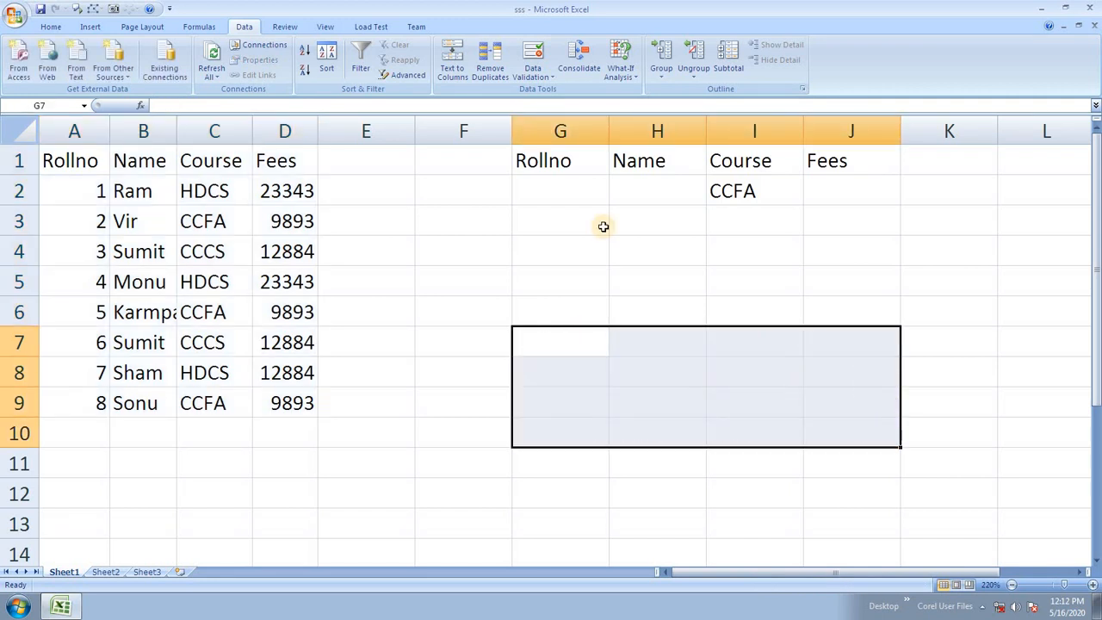
click(131, 220)
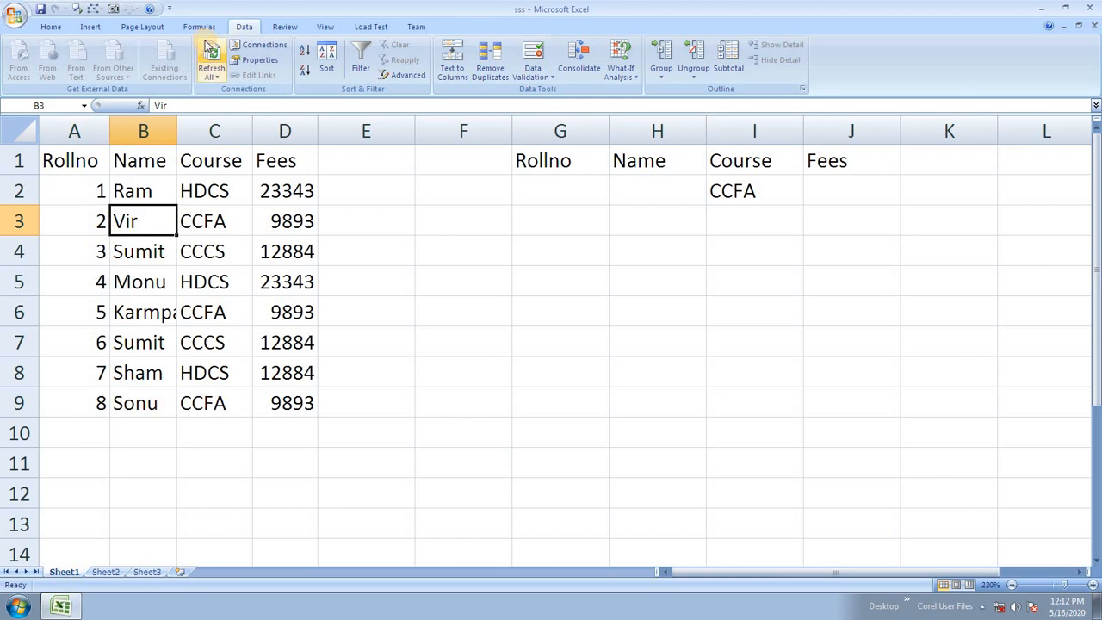
click(405, 74)
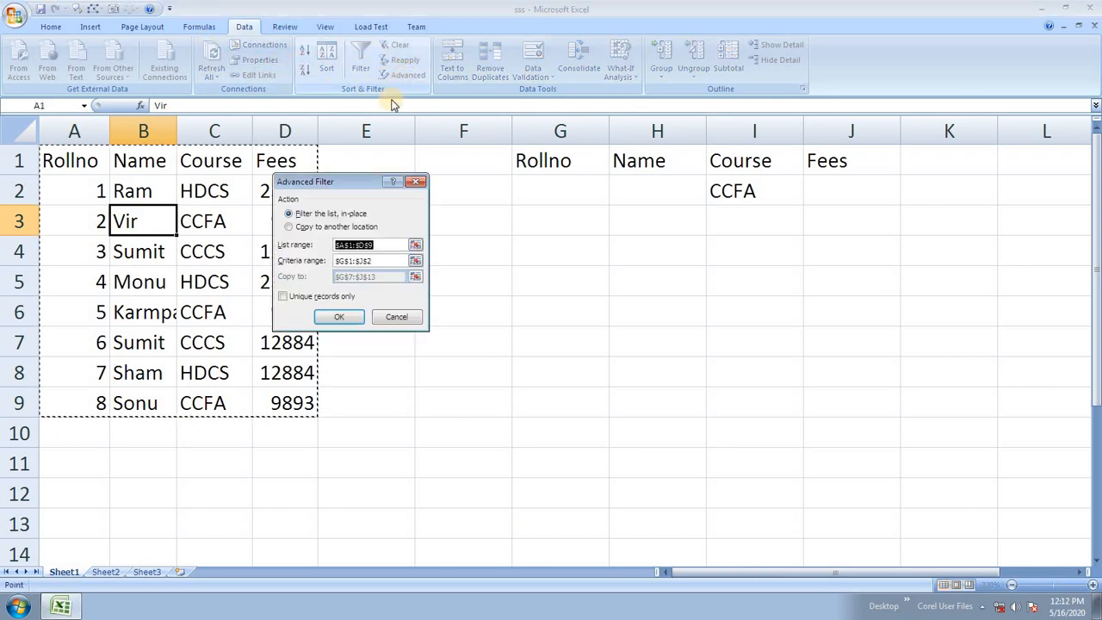
click(382, 260)
drag(328, 259, 304, 258)
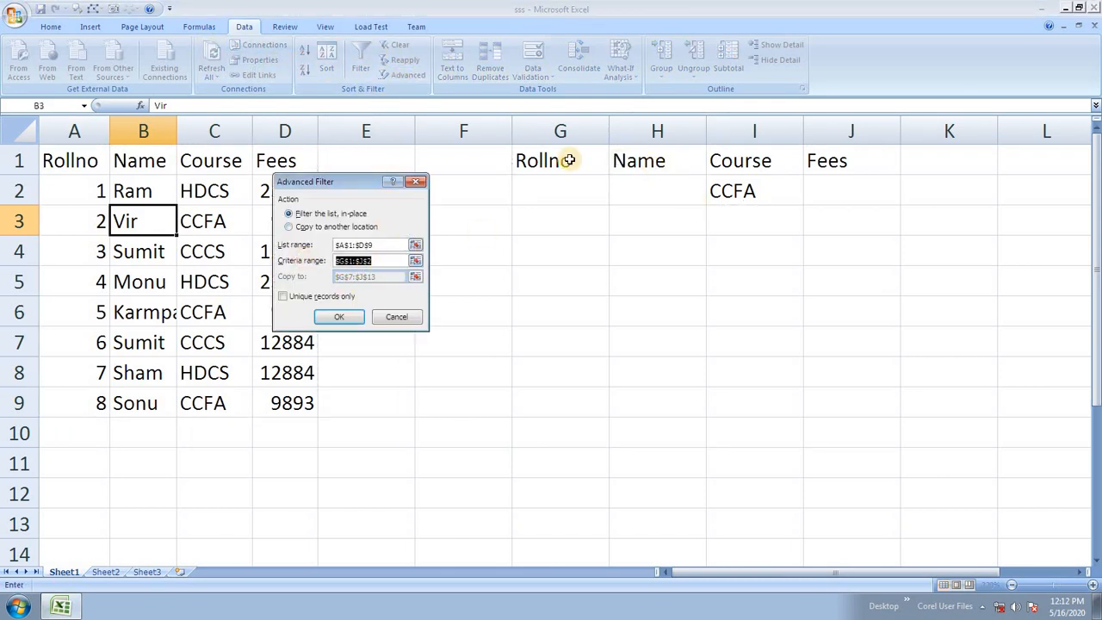
key(Escape)
Replace the Course criterion with a Rollno criterion by clearing I2 and entering >5 in G2.
click(739, 191)
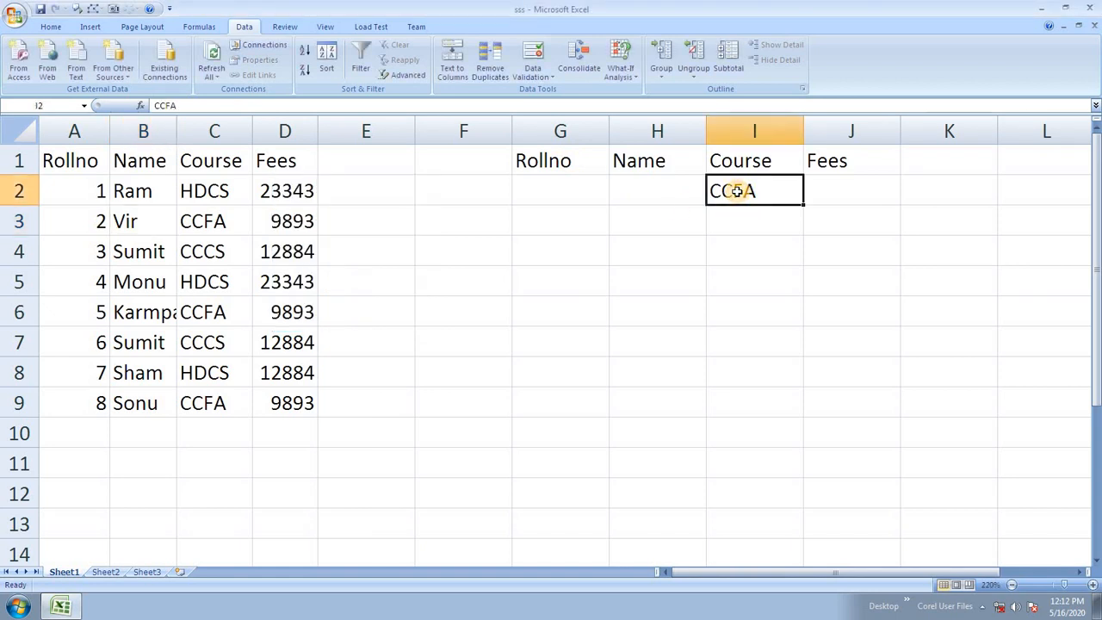
key(Delete)
click(543, 192)
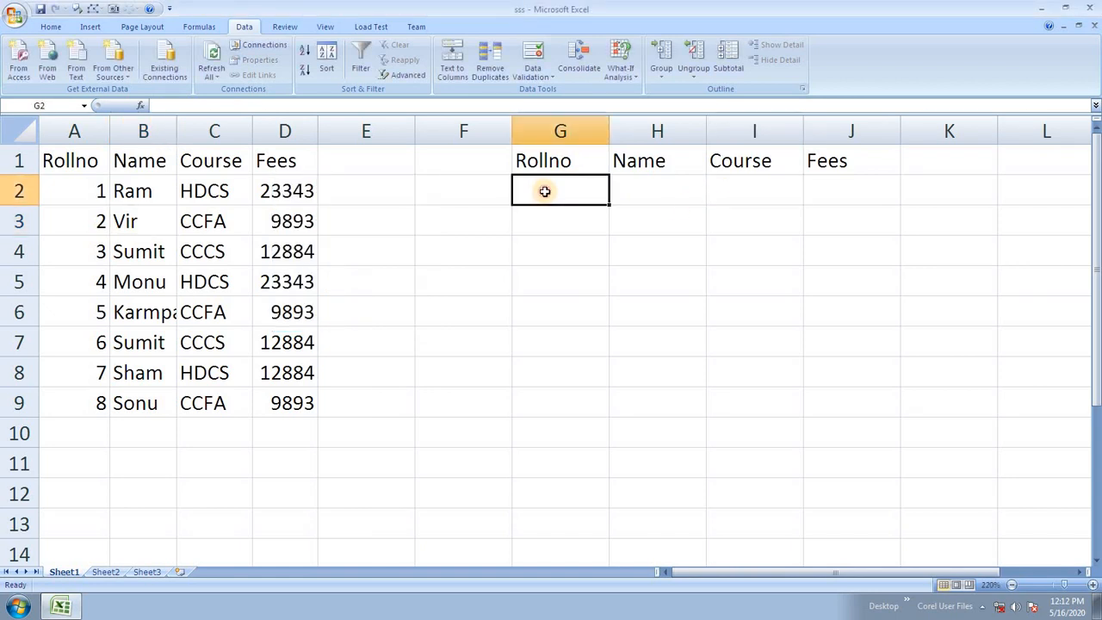
text(>)
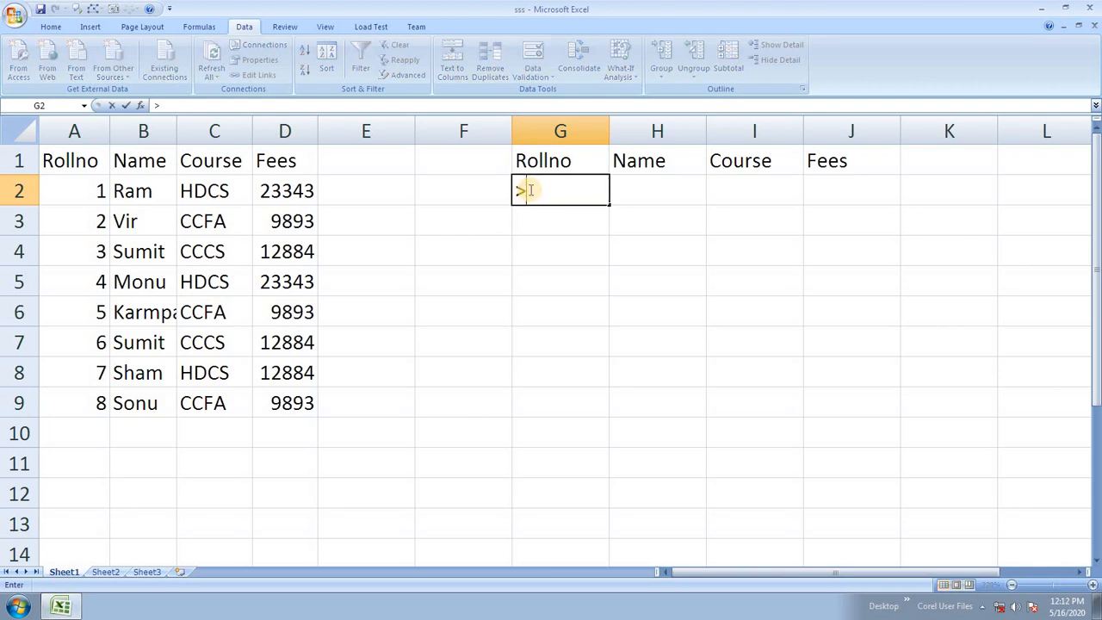
text(5)
click(591, 246)
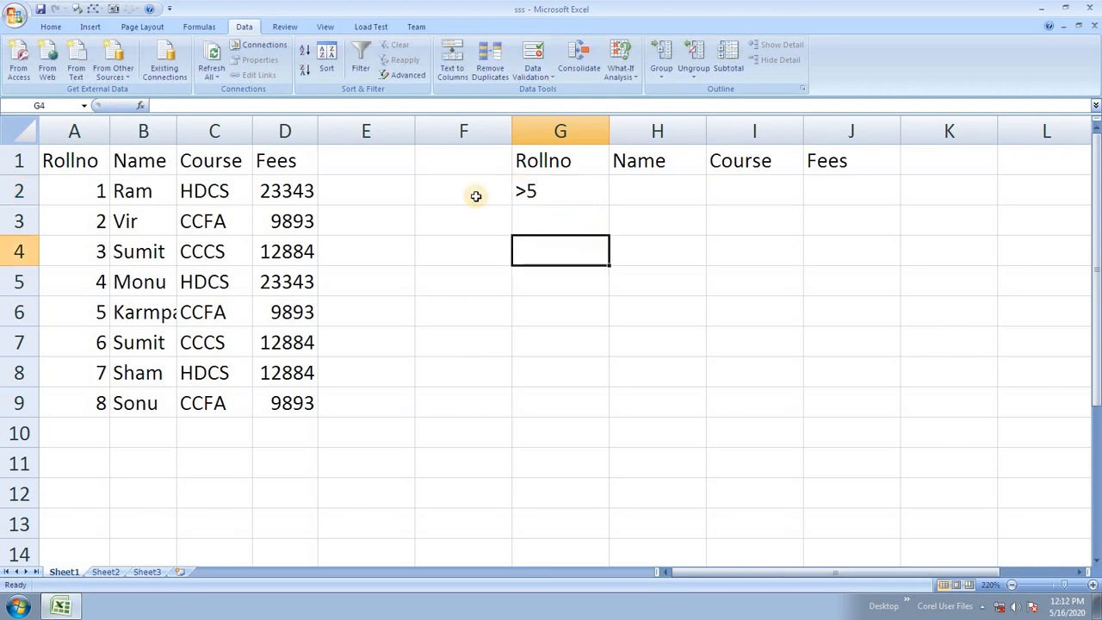
Start an Advanced Filter on the student table A1:D9 using the Rollno criterion in G1:J2 as the criteria range.
click(531, 178)
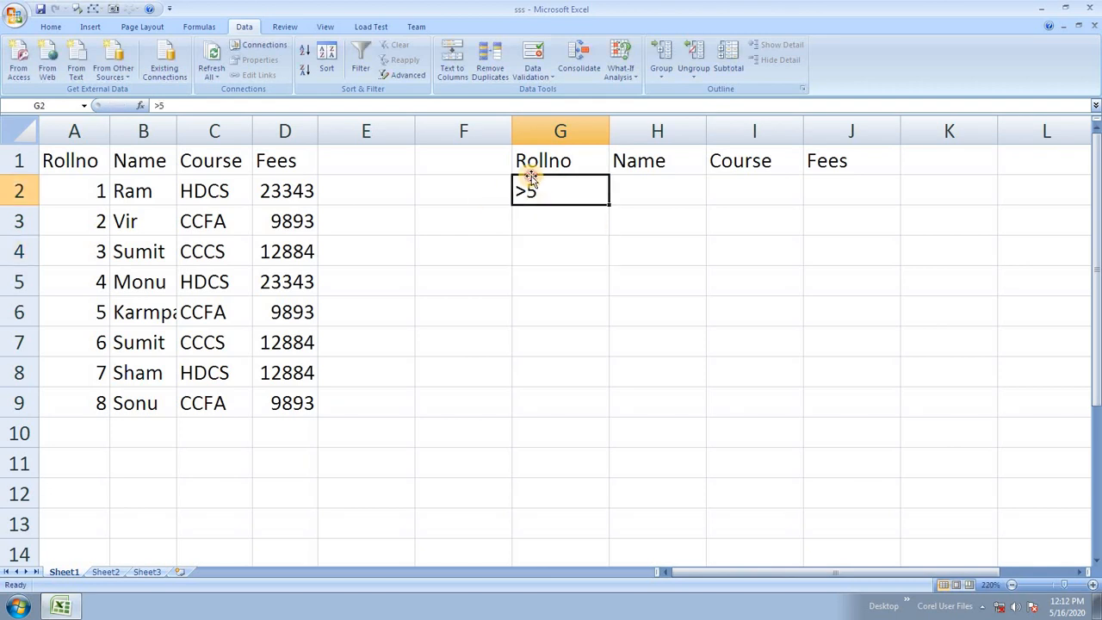
click(412, 77)
drag(379, 182, 627, 303)
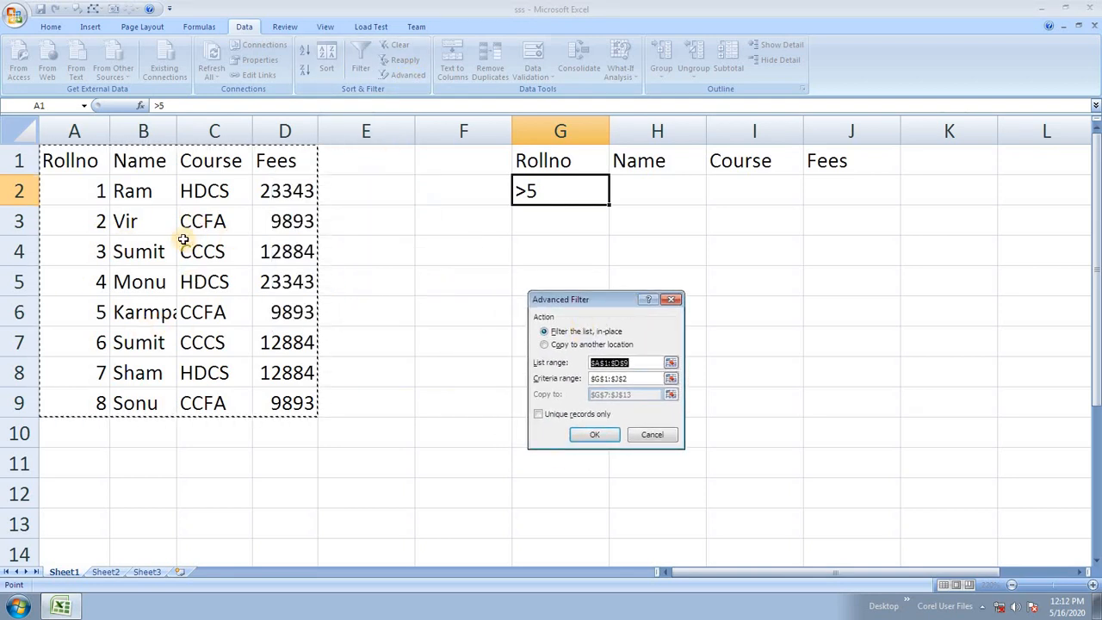
drag(647, 379, 470, 377)
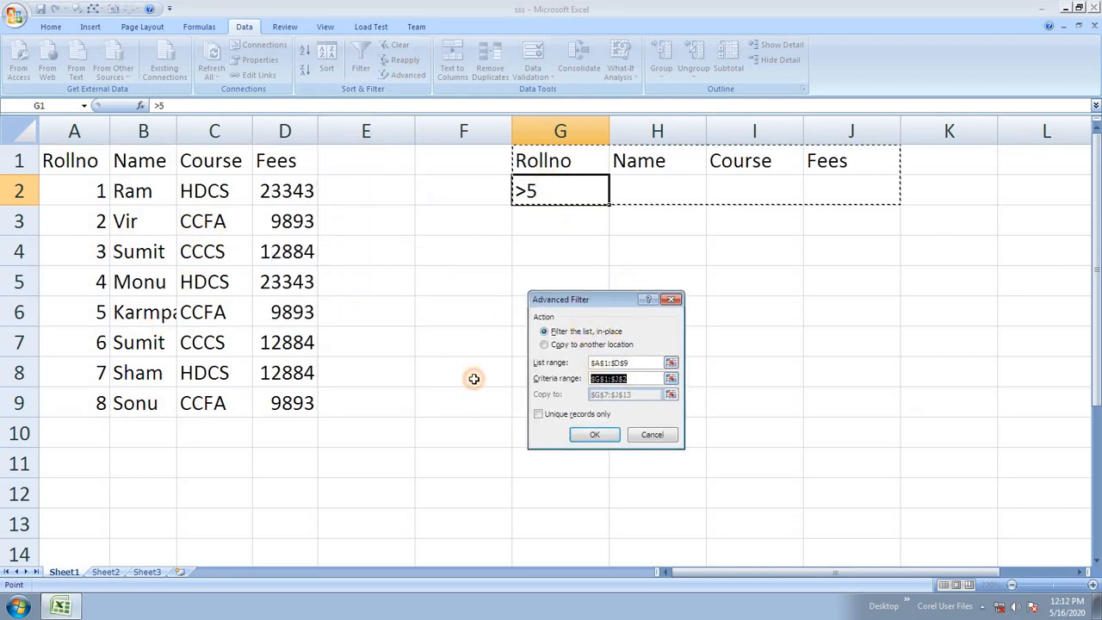
drag(586, 167, 818, 186)
Set the filter to copy the matching records to another location, G7:J12, and run it.
click(545, 345)
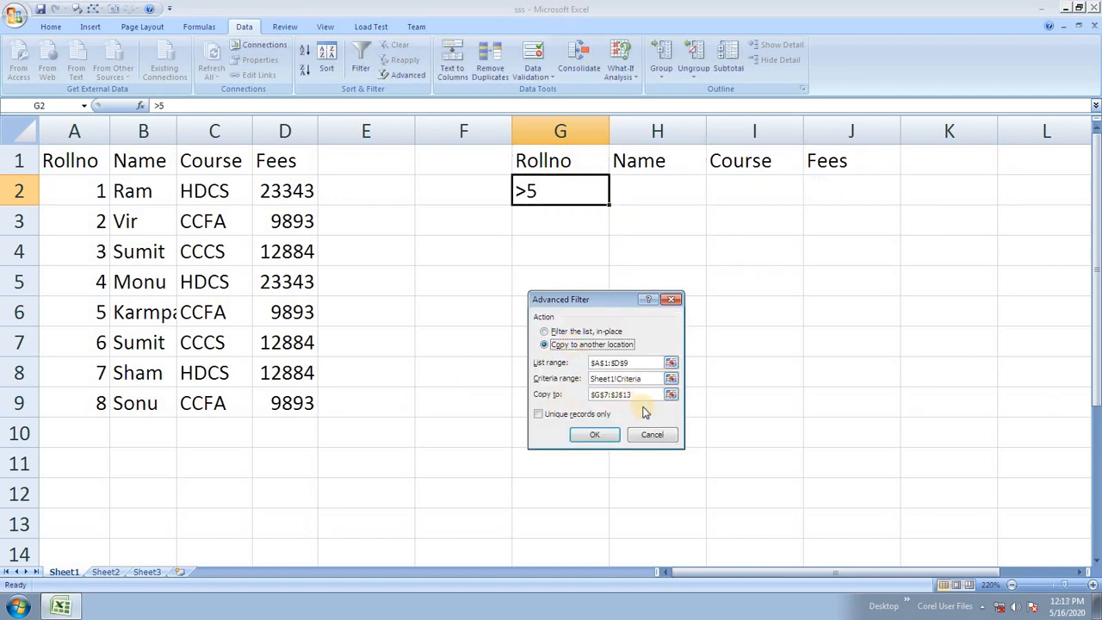
click(543, 394)
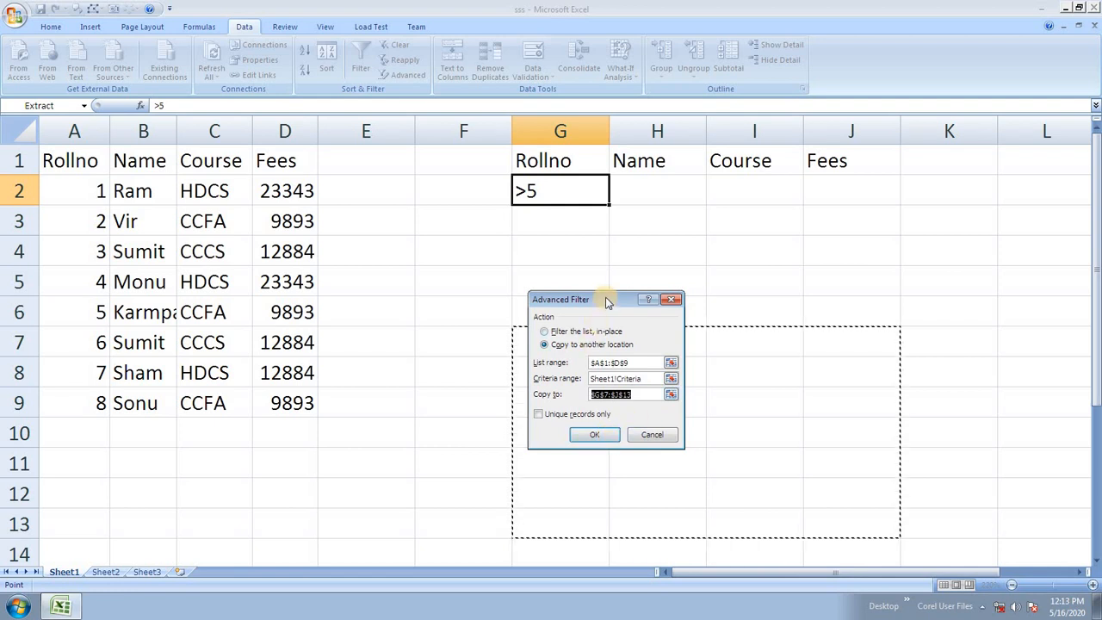
drag(607, 299, 366, 190)
drag(536, 337, 827, 492)
click(361, 326)
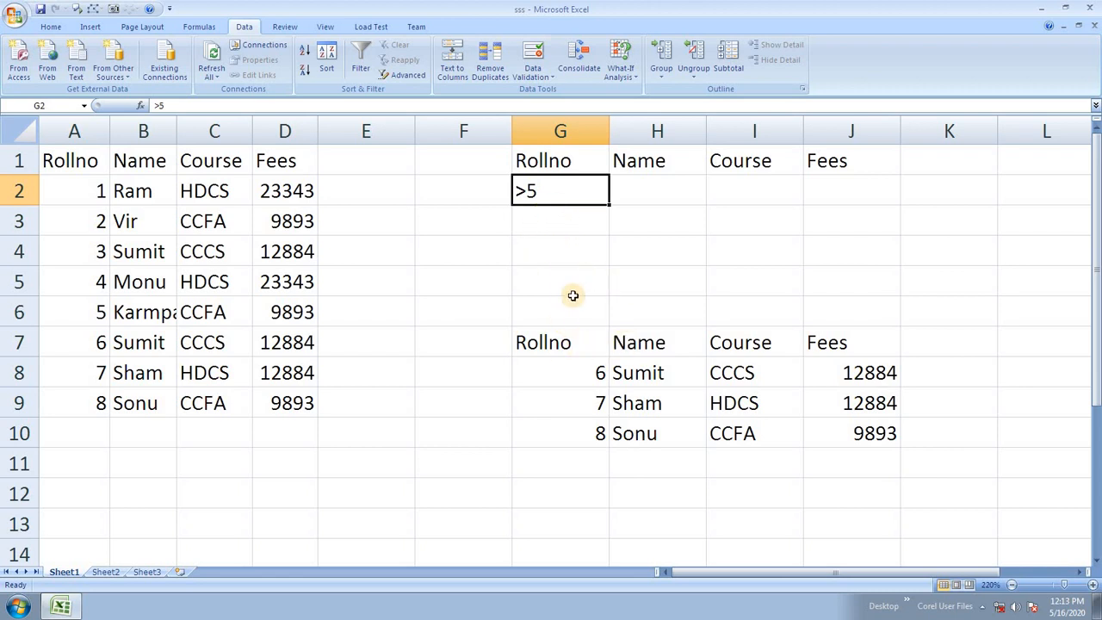
Delete the extracted records and headers from G7:J10 and change the Rollno criterion in G2 to <5.
drag(550, 338, 833, 441)
key(Delete)
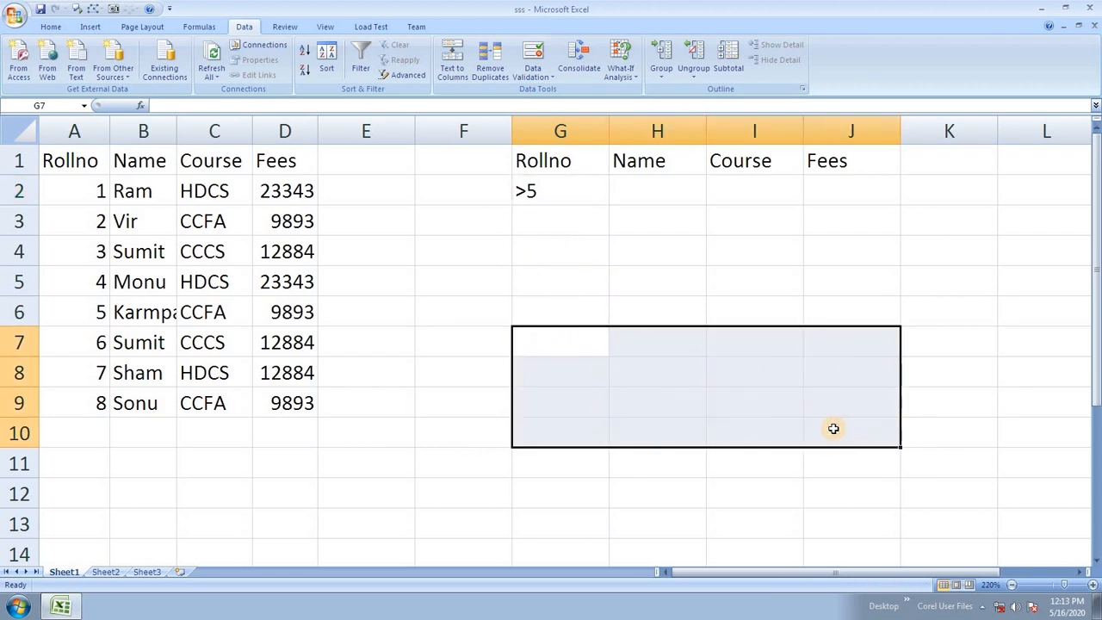
click(550, 178)
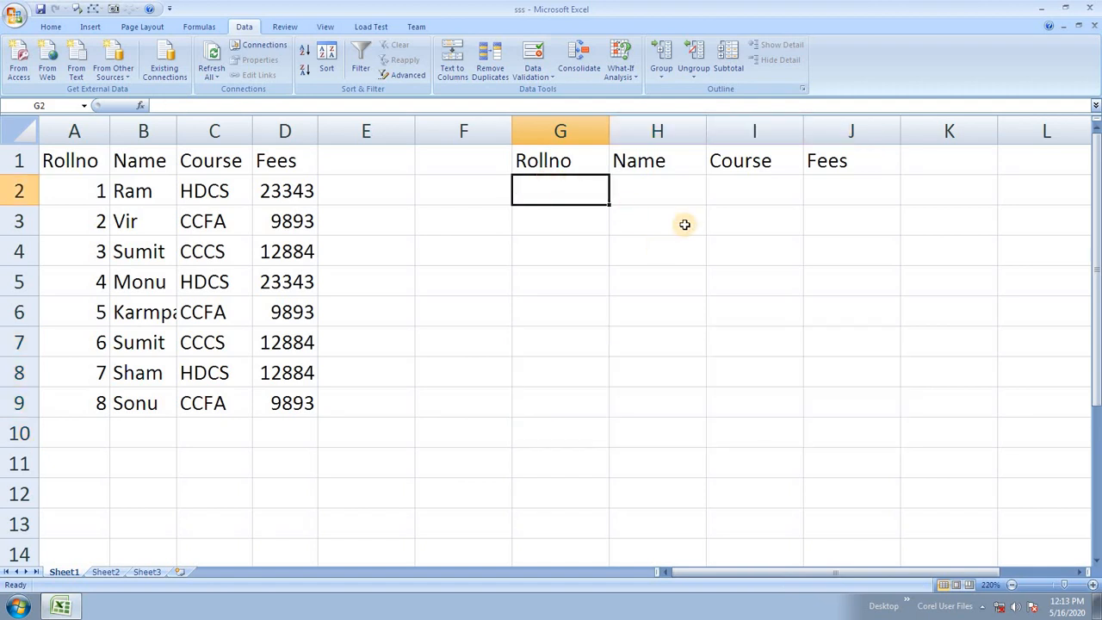
text(<5)
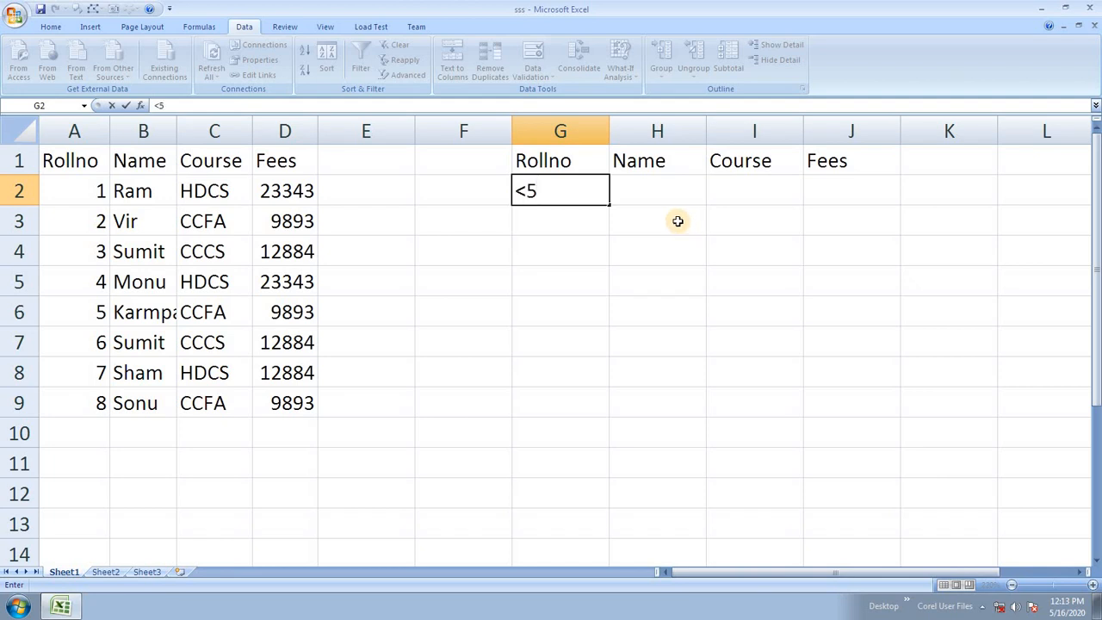
Add a Fees criterion of 10000 in J2.
click(823, 183)
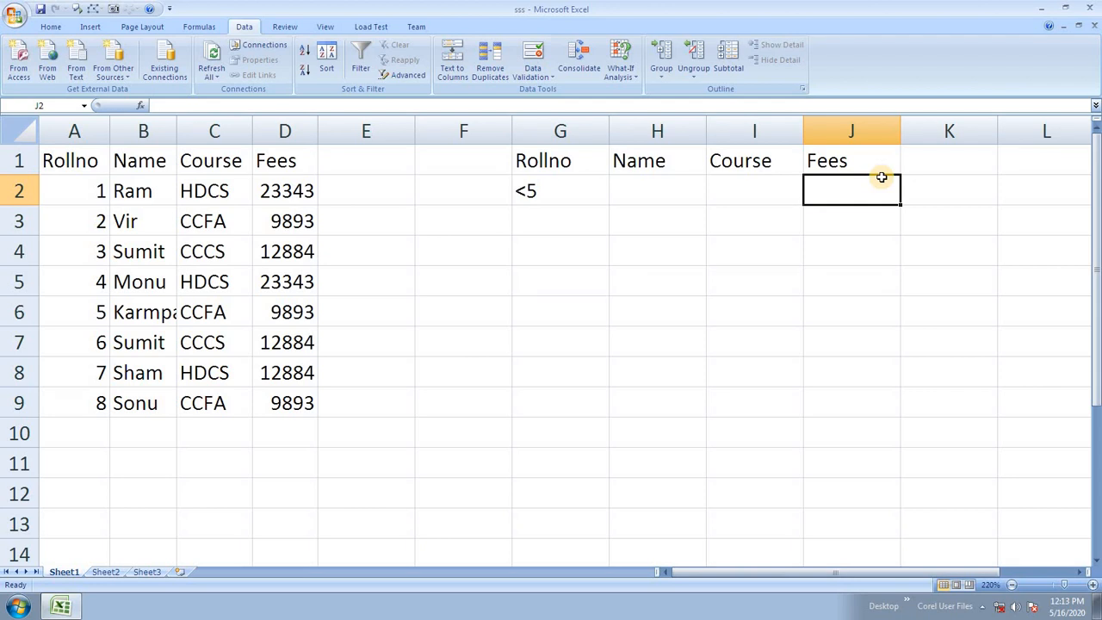
text(10000)
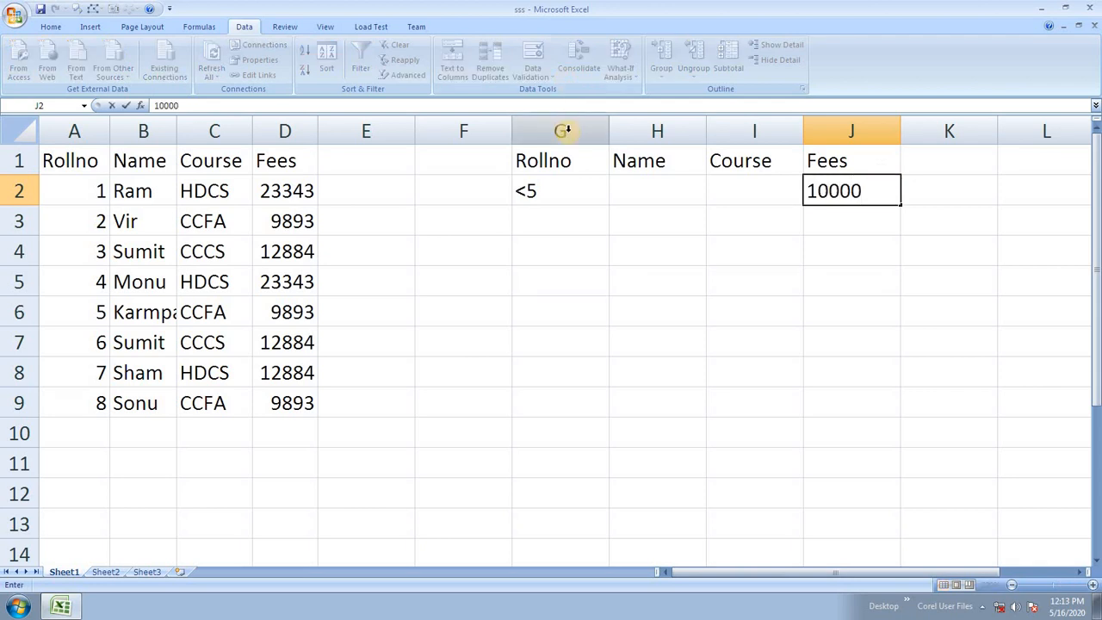
click(615, 225)
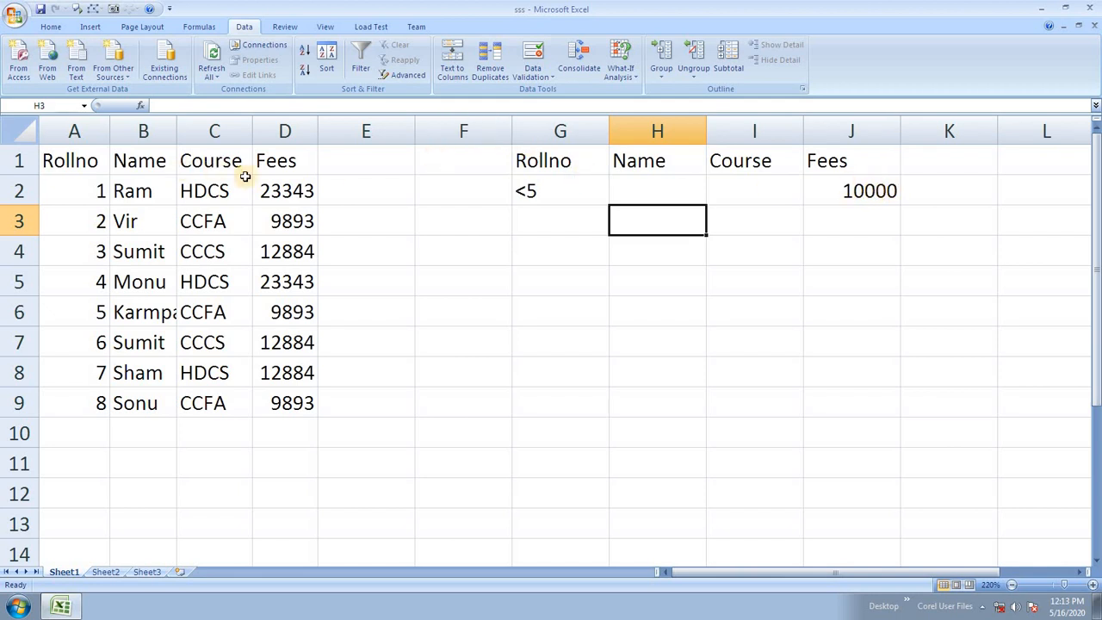
Start an Advanced Filter on A1:D9 with the combined Rollno and Fees criteria in G1:J2.
drag(76, 170, 315, 410)
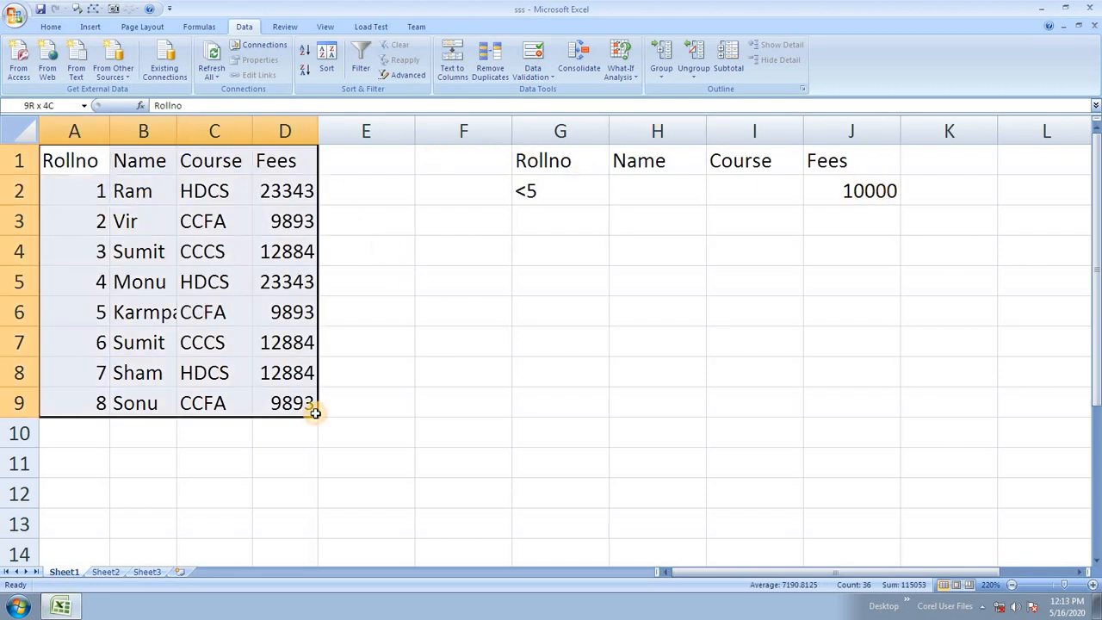
click(408, 76)
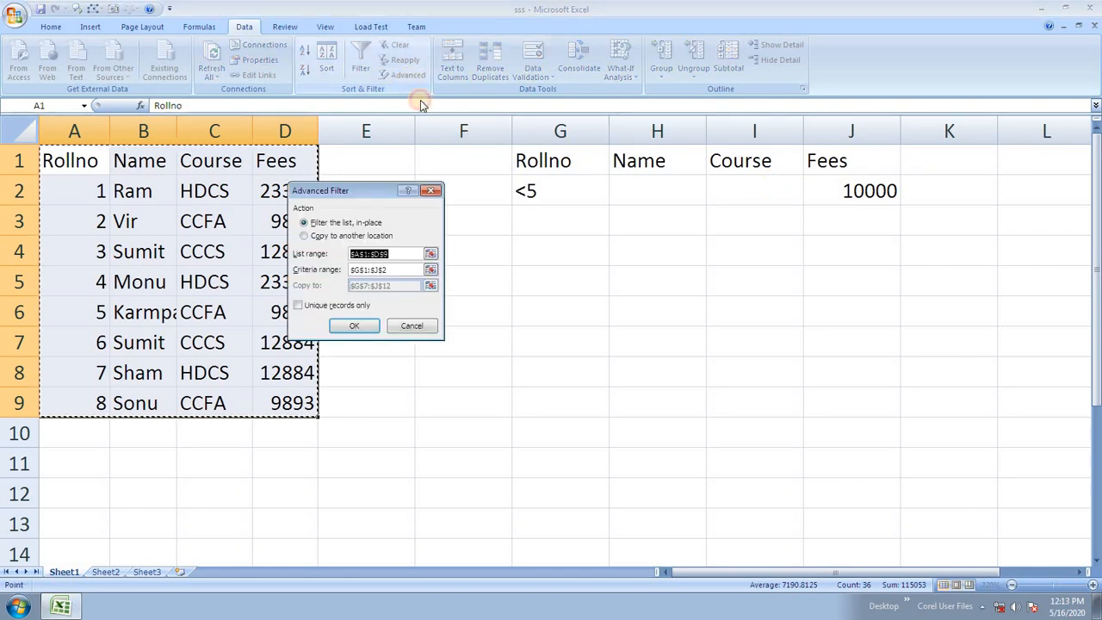
drag(315, 191, 217, 190)
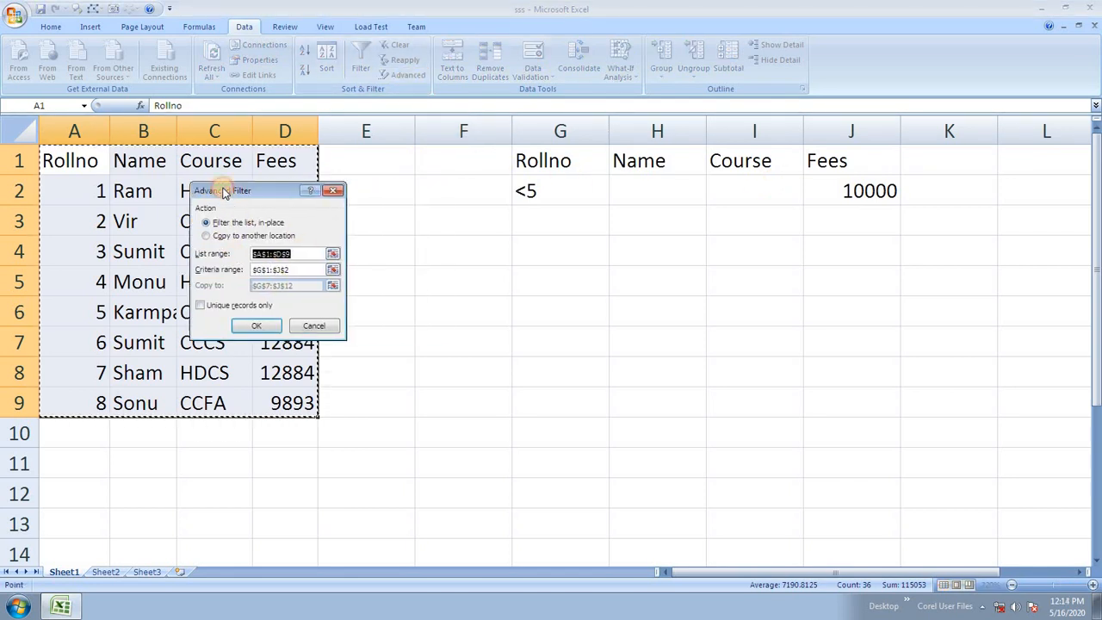
click(196, 271)
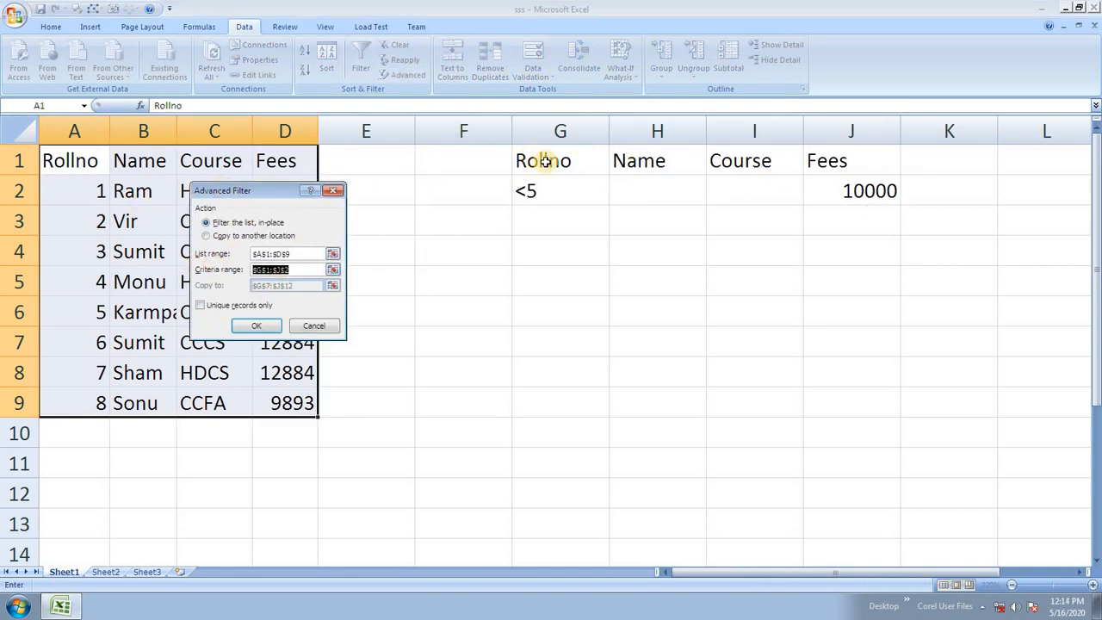
drag(539, 163, 853, 191)
Try to extract the records matching Rollno <5 and Fees 10000 to another location, G7:J12.
click(253, 235)
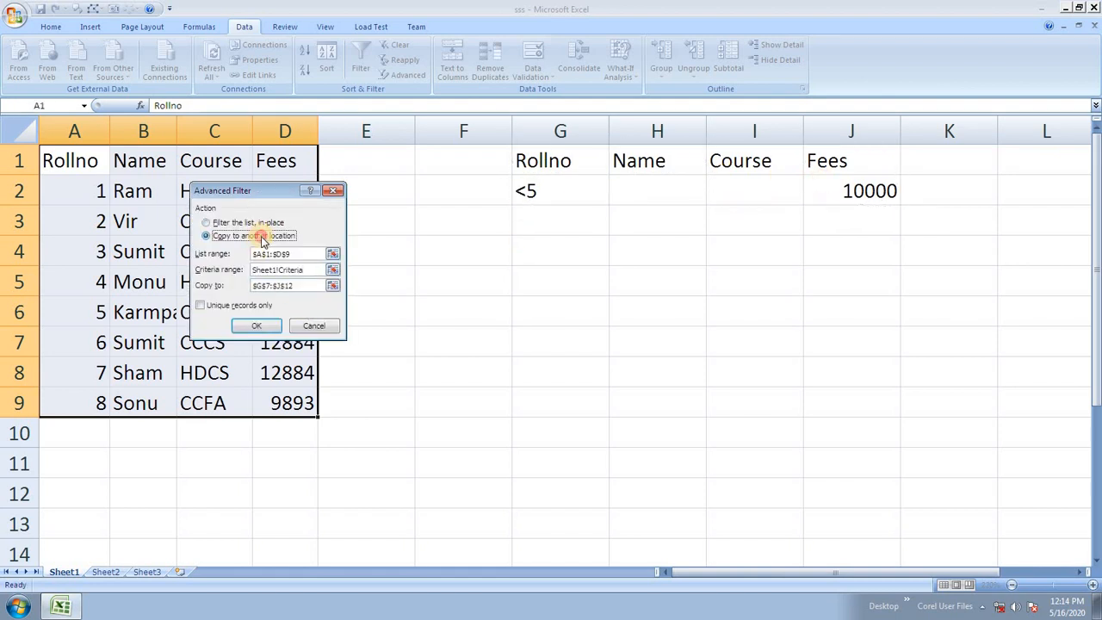
click(258, 285)
drag(556, 350, 852, 499)
click(260, 326)
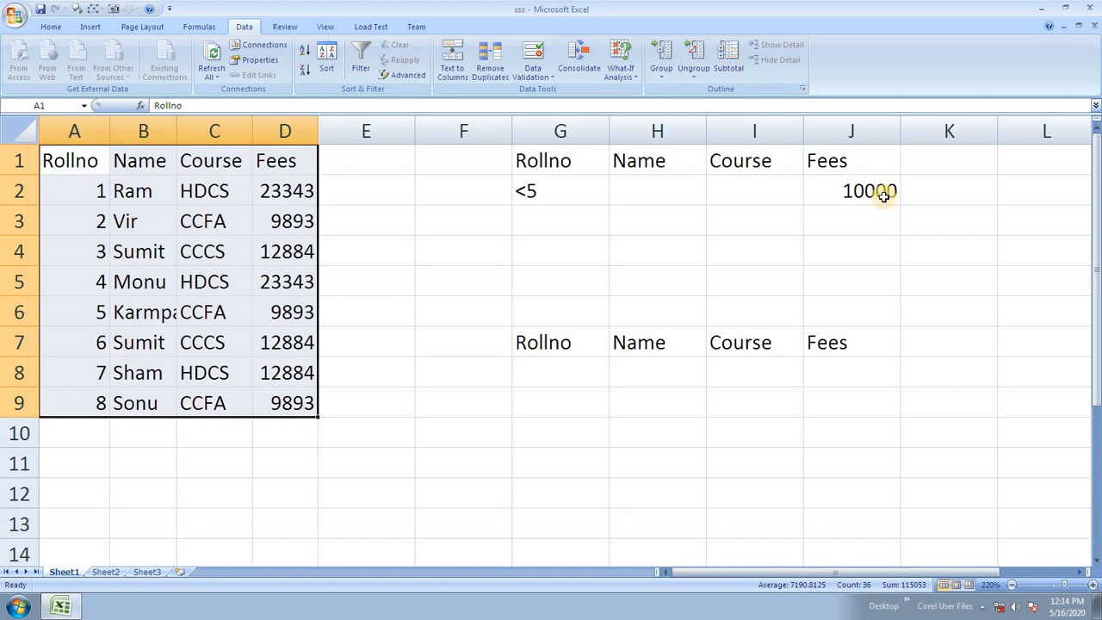
Change the Fees criterion in J2 to >10000.
click(826, 191)
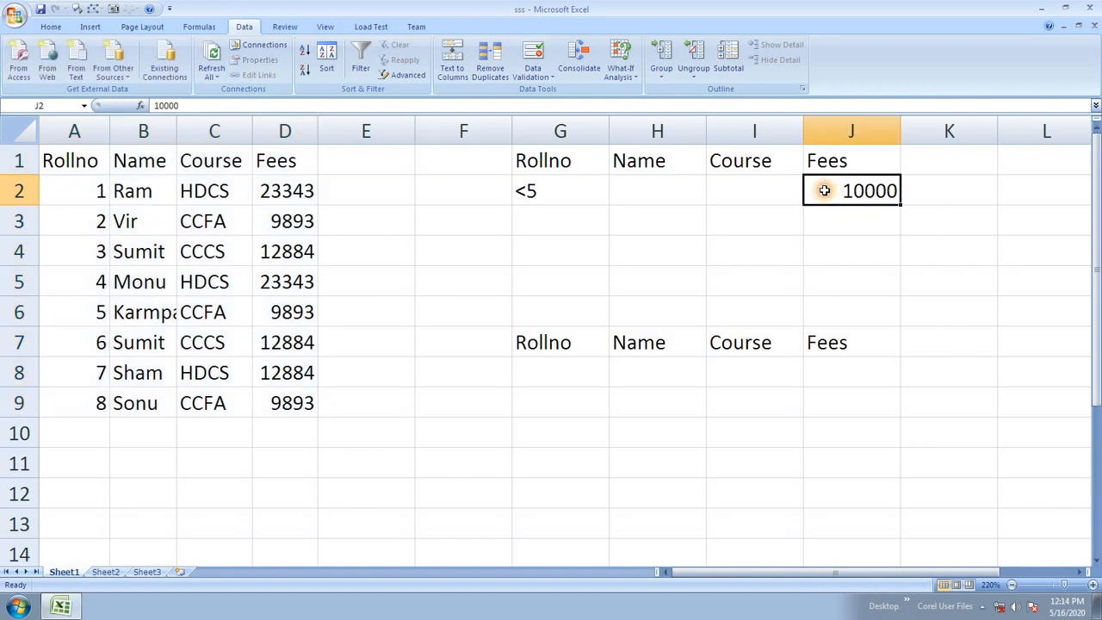
double_click(834, 191)
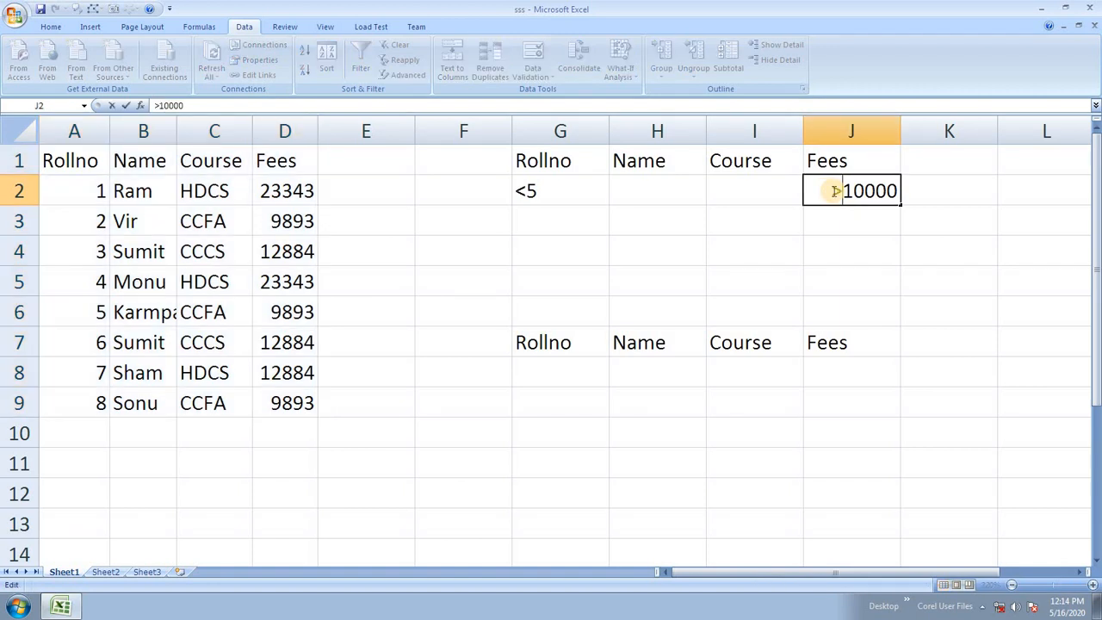
text(>)
click(835, 285)
Delete the extracted header row from G7:J7.
drag(525, 342, 755, 332)
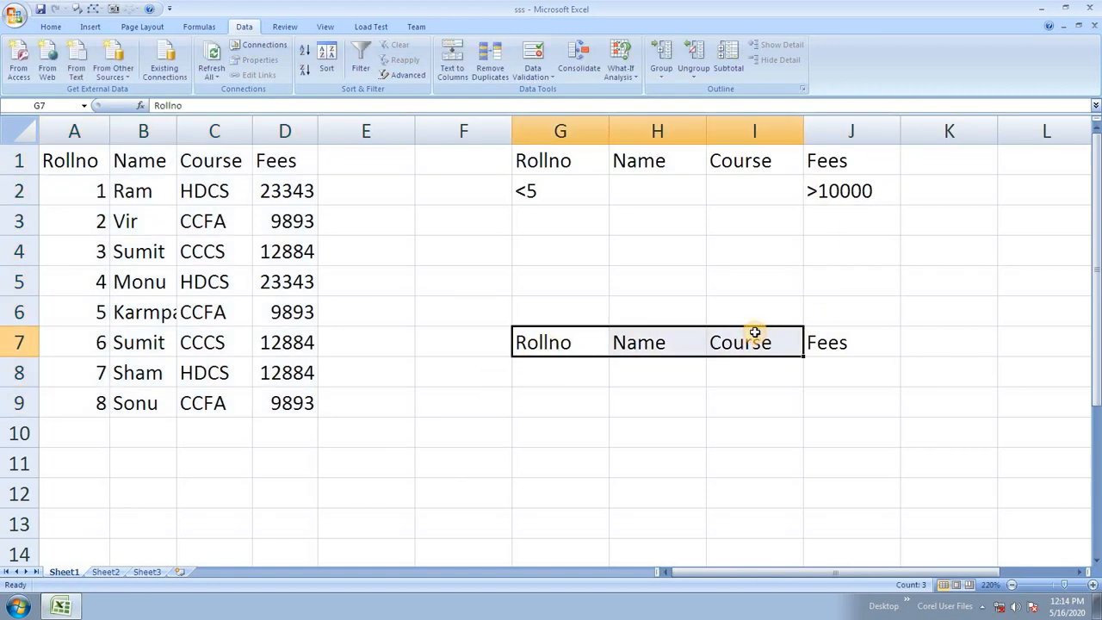
click(664, 370)
drag(559, 347, 812, 342)
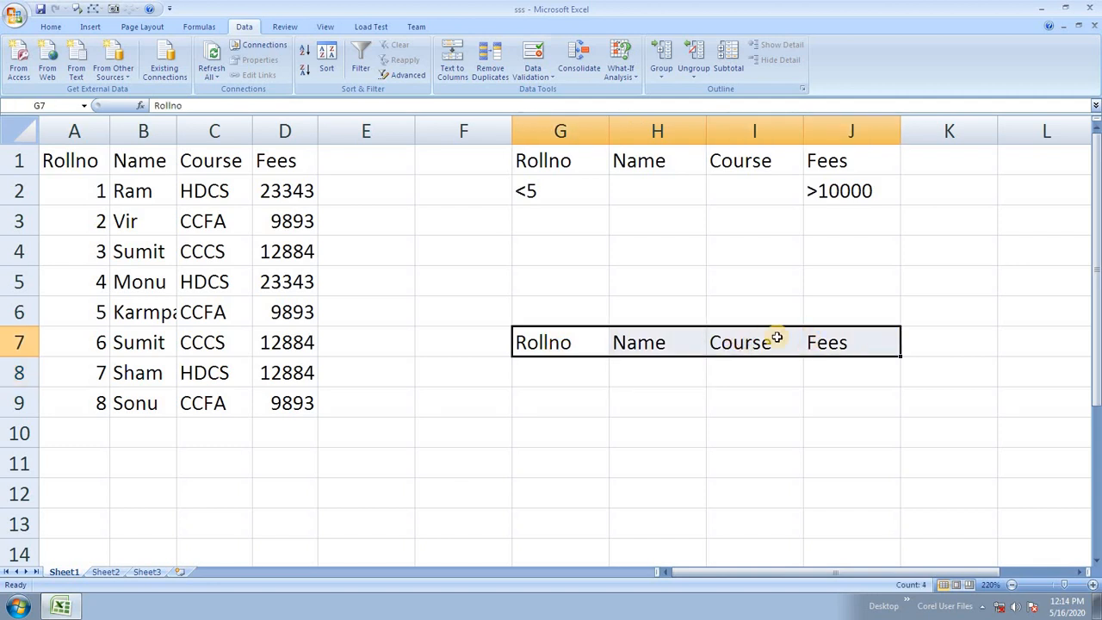
key(Delete)
Start an Advanced Filter on A1:D9 with the criteria range G1:J2 holding Rollno <5 and Fees >10000.
drag(83, 165, 281, 401)
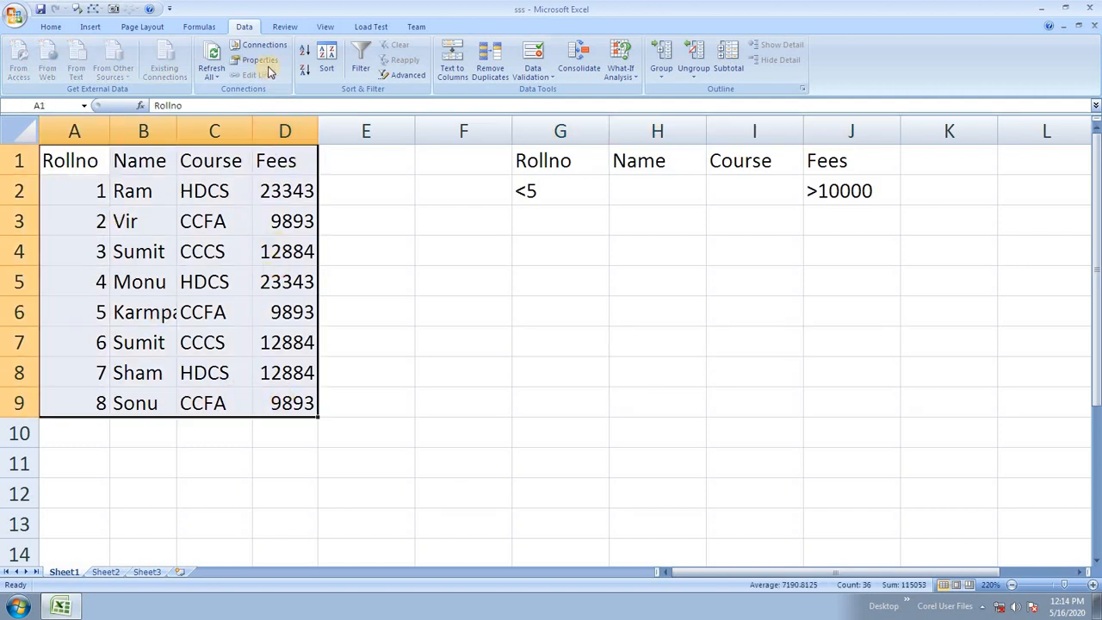
click(389, 75)
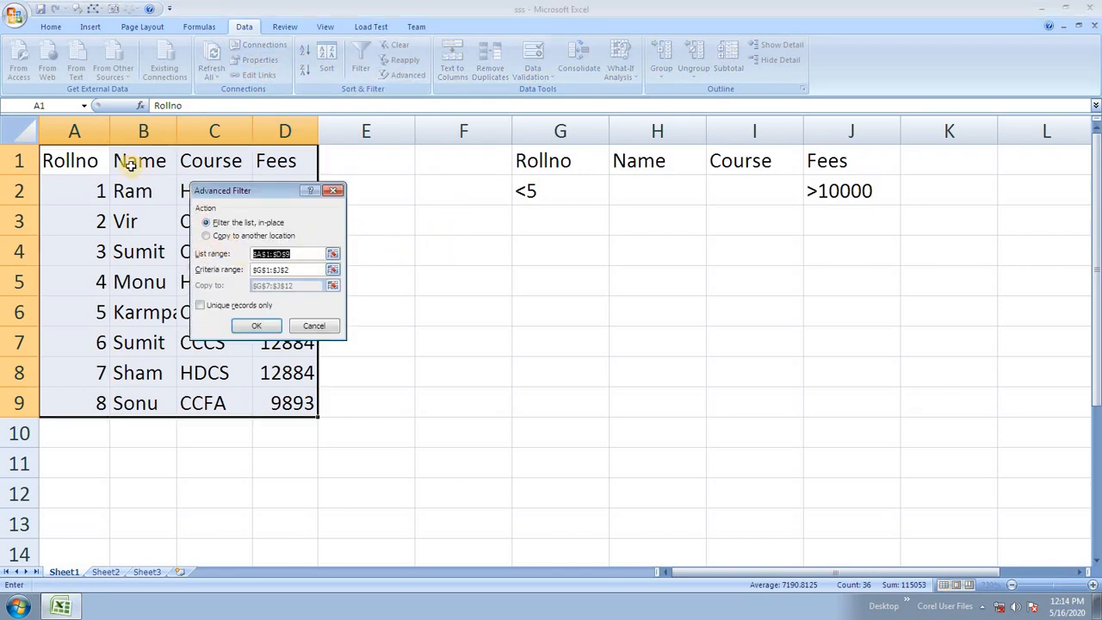
drag(81, 160, 301, 401)
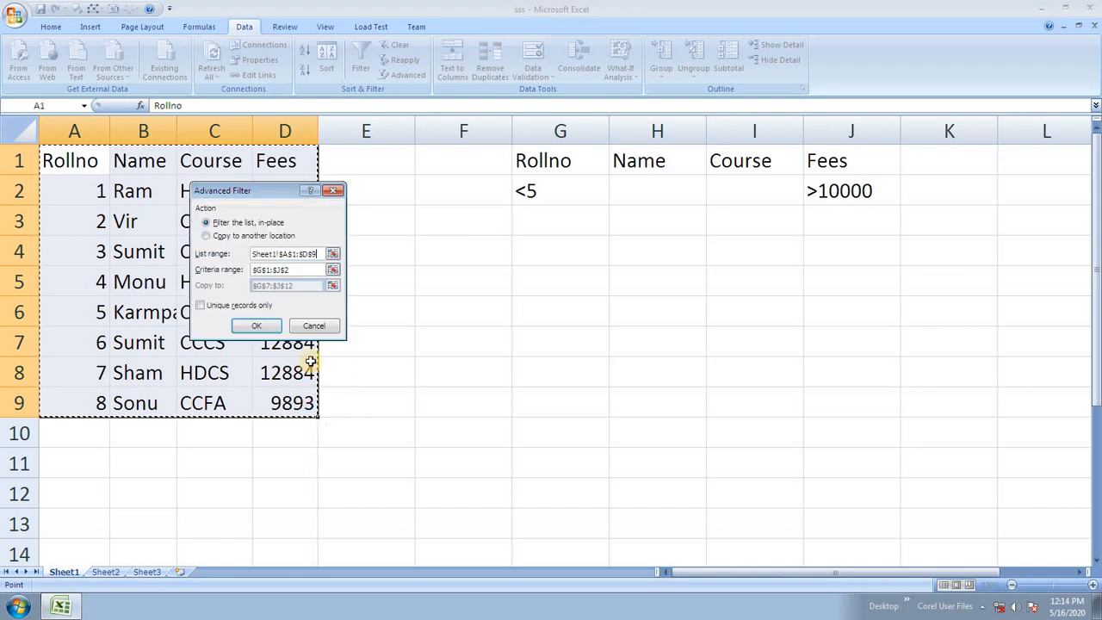
key(Tab)
drag(581, 158, 824, 192)
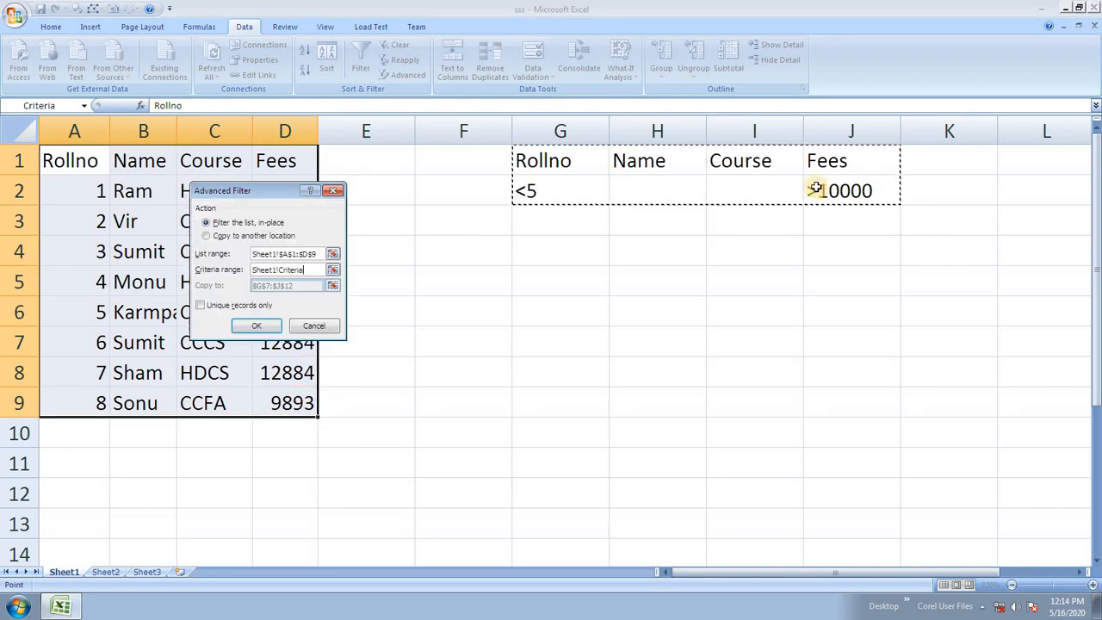
Have the filter copy the matching records to another location, G7:J12, and run it.
click(226, 238)
click(258, 285)
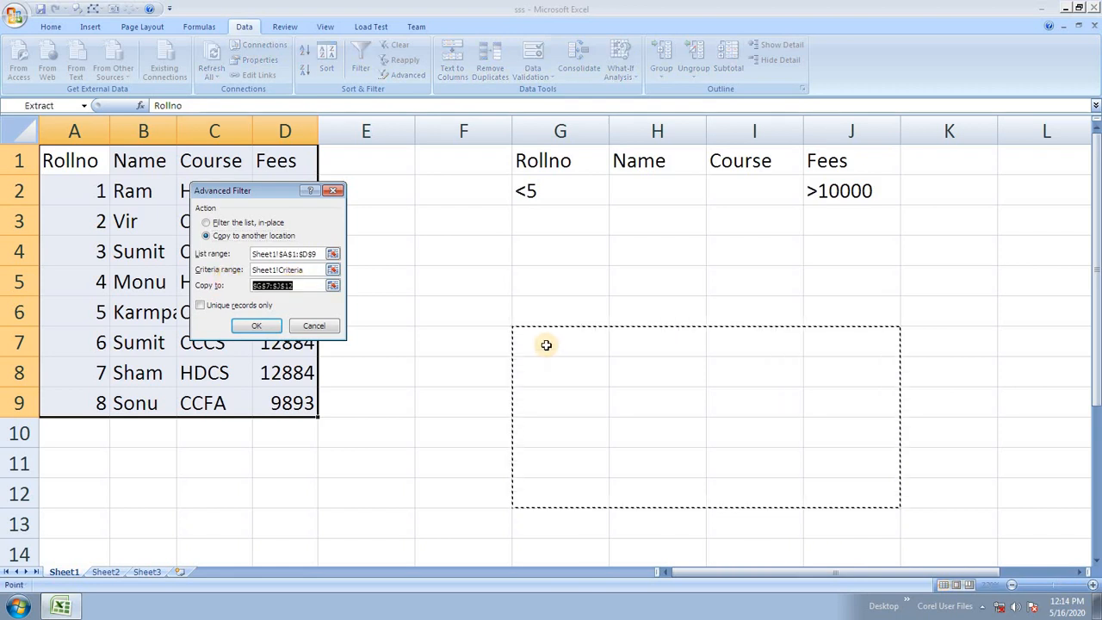
drag(546, 344, 873, 499)
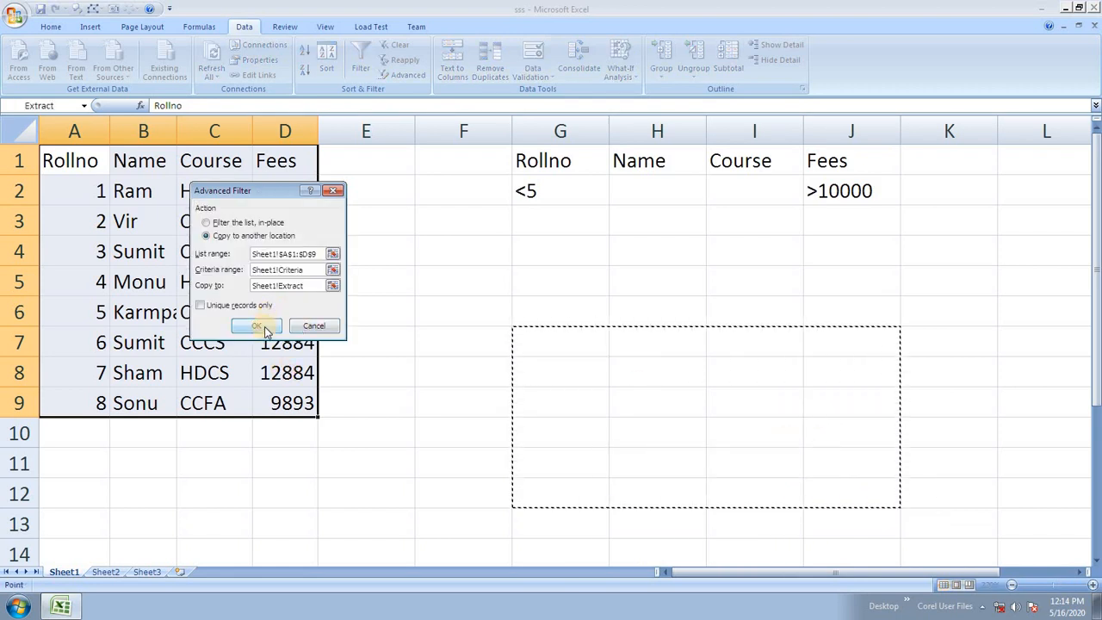
click(266, 327)
click(851, 426)
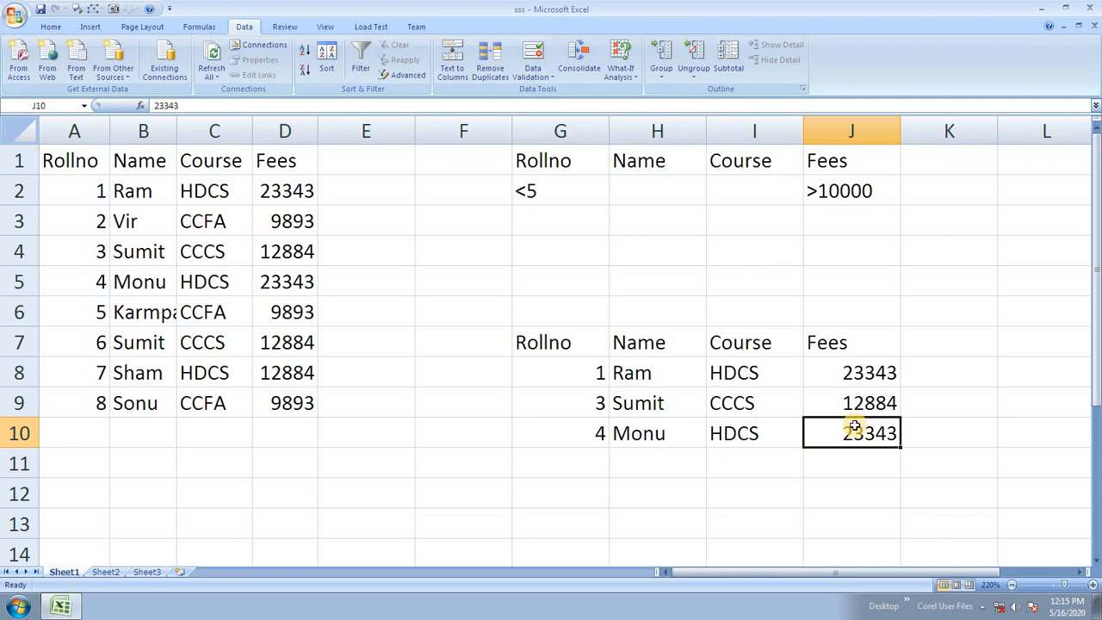
click(542, 362)
click(562, 333)
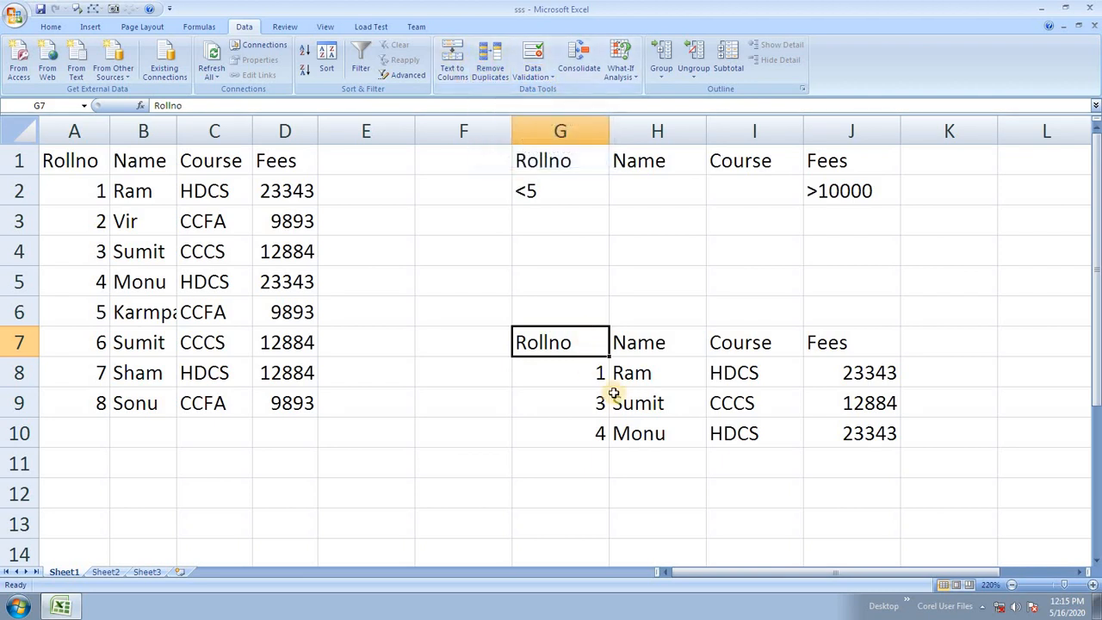
Clear the criteria and the extracted records from F1:K11, keeping the student table.
drag(925, 475, 3, 138)
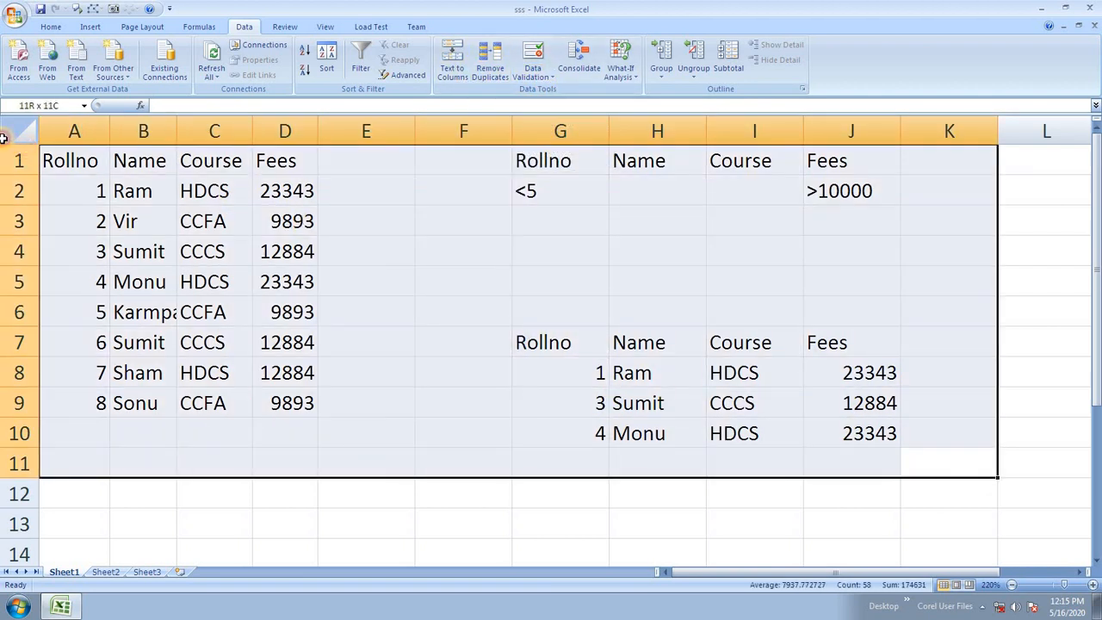
click(333, 288)
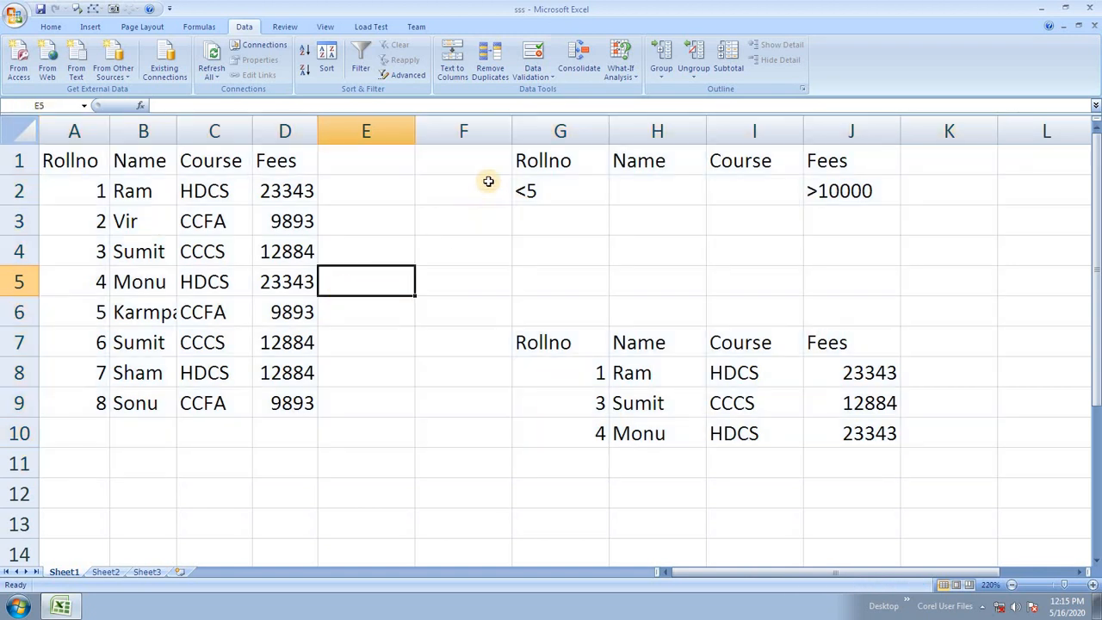
drag(487, 175, 907, 408)
click(668, 335)
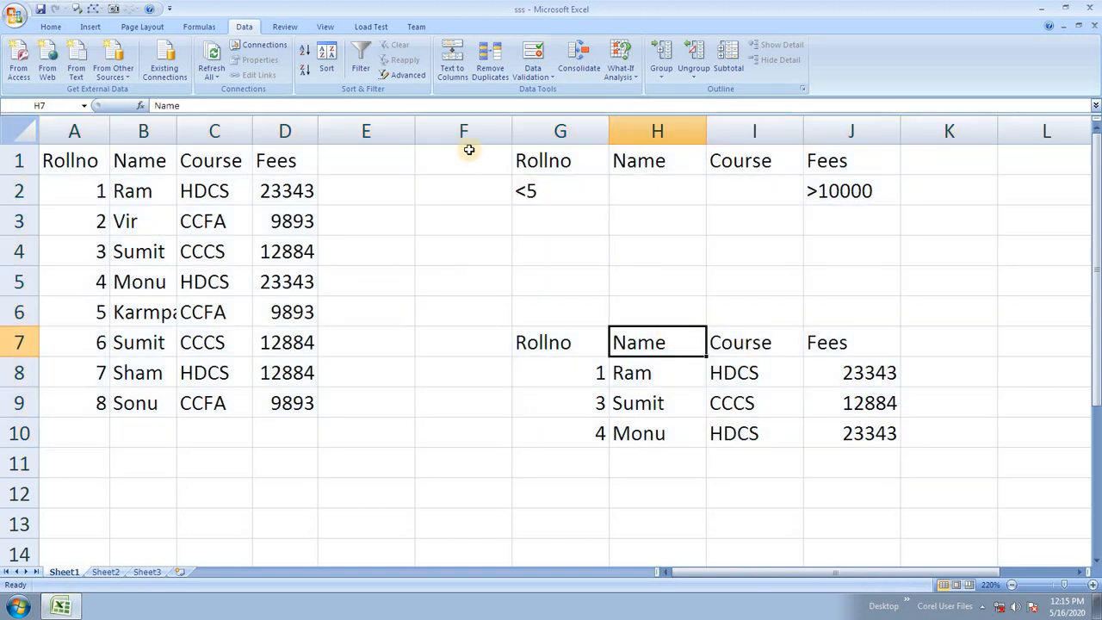
drag(468, 147, 903, 468)
key(Delete)
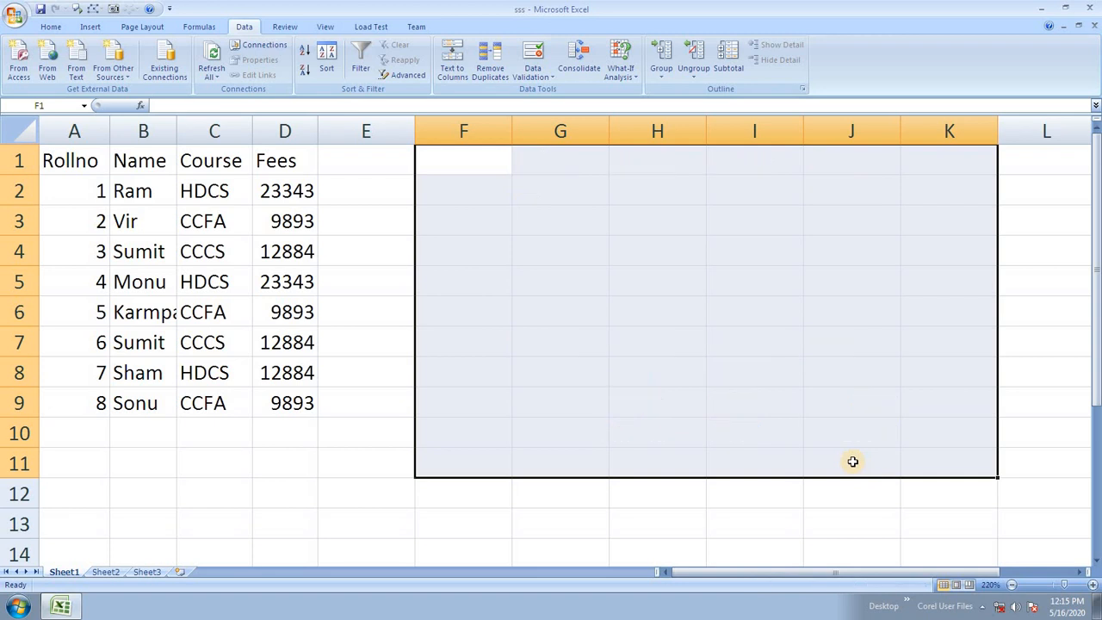
click(657, 335)
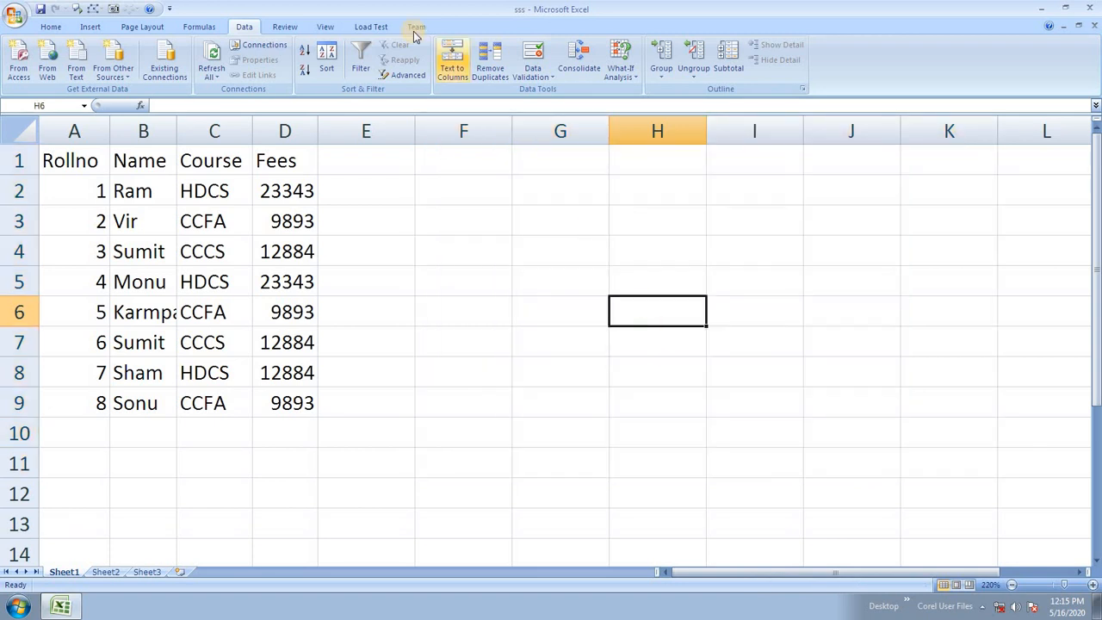
Add a new blank worksheet to the workbook.
click(180, 572)
ctrl+scroll(472, 295, up, 14)
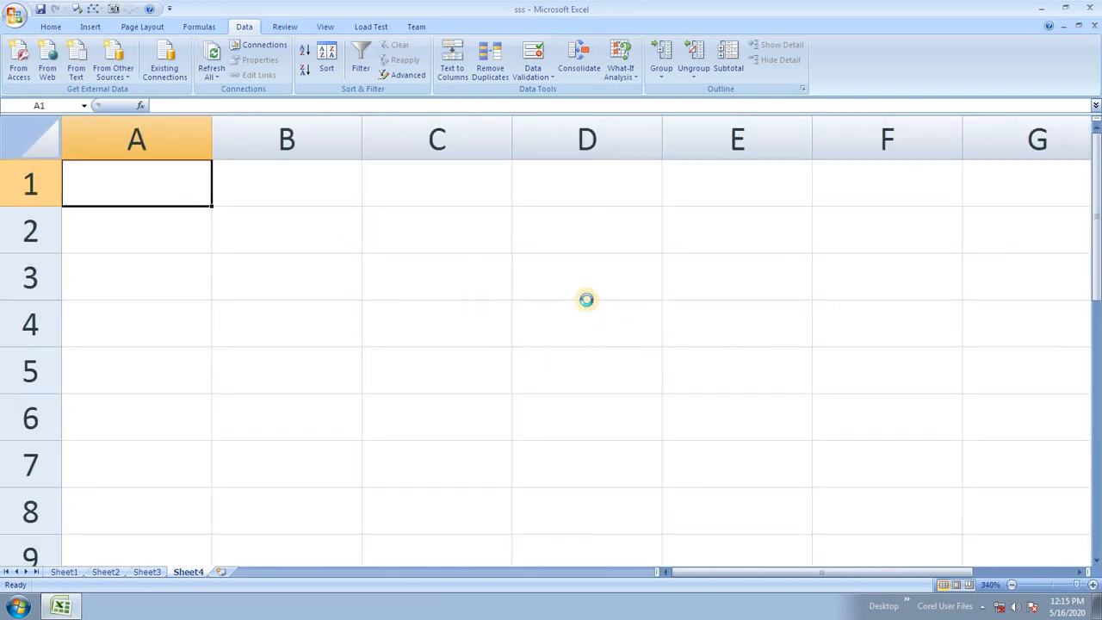
ctrl+scroll(587, 300, down, 5)
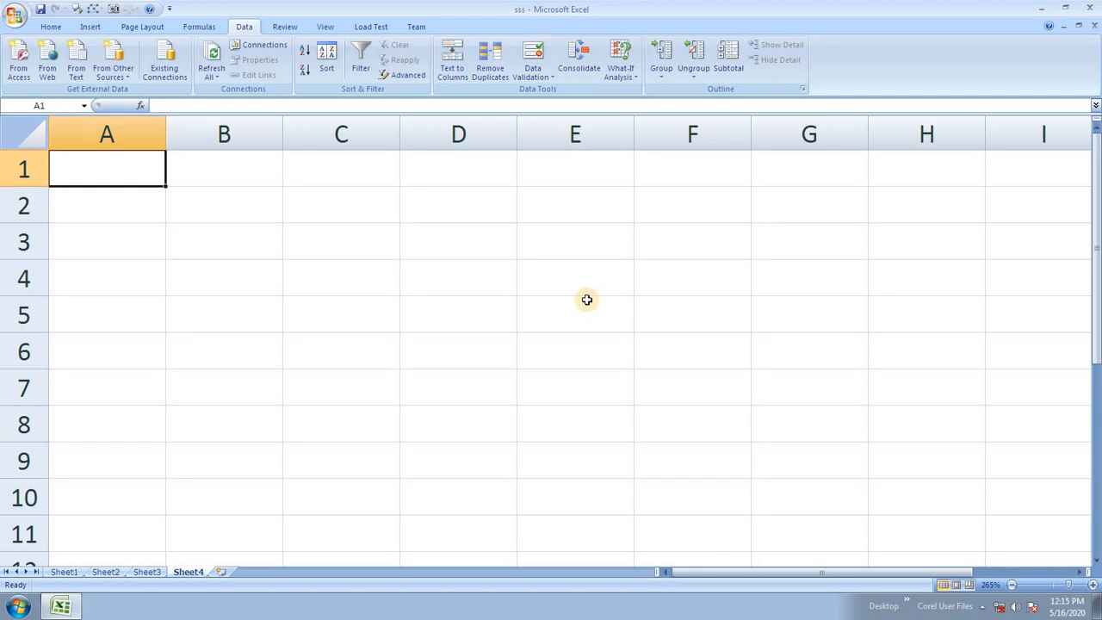
Switch to the desktop, open the "notepad to excel" text file in Notepad and copy its header line.
mouse_move(71, 608)
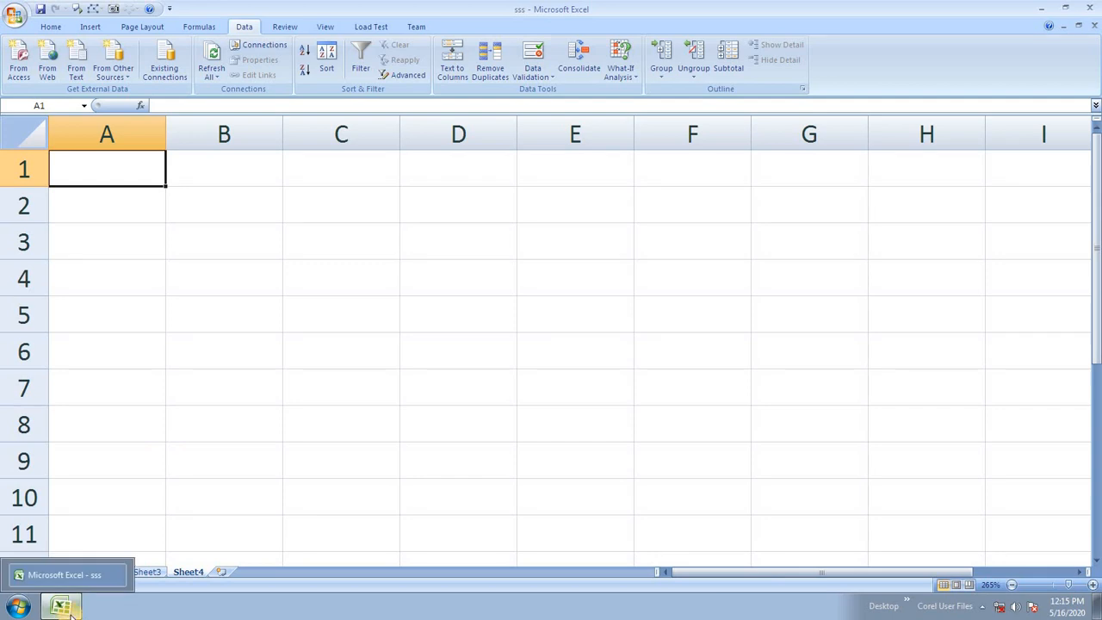
click(74, 574)
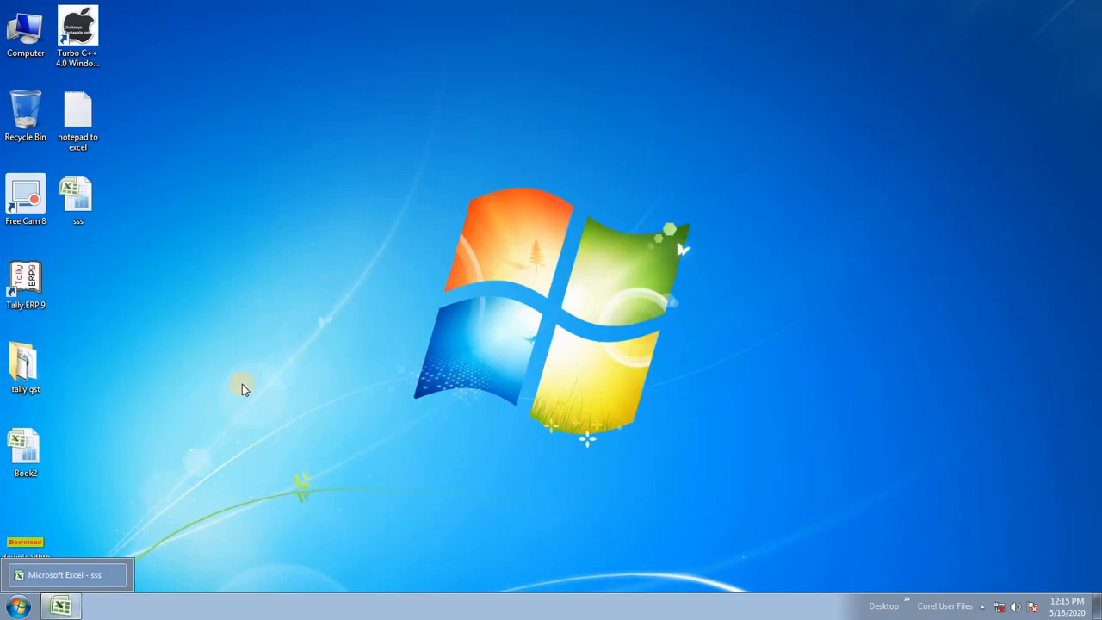
click(87, 146)
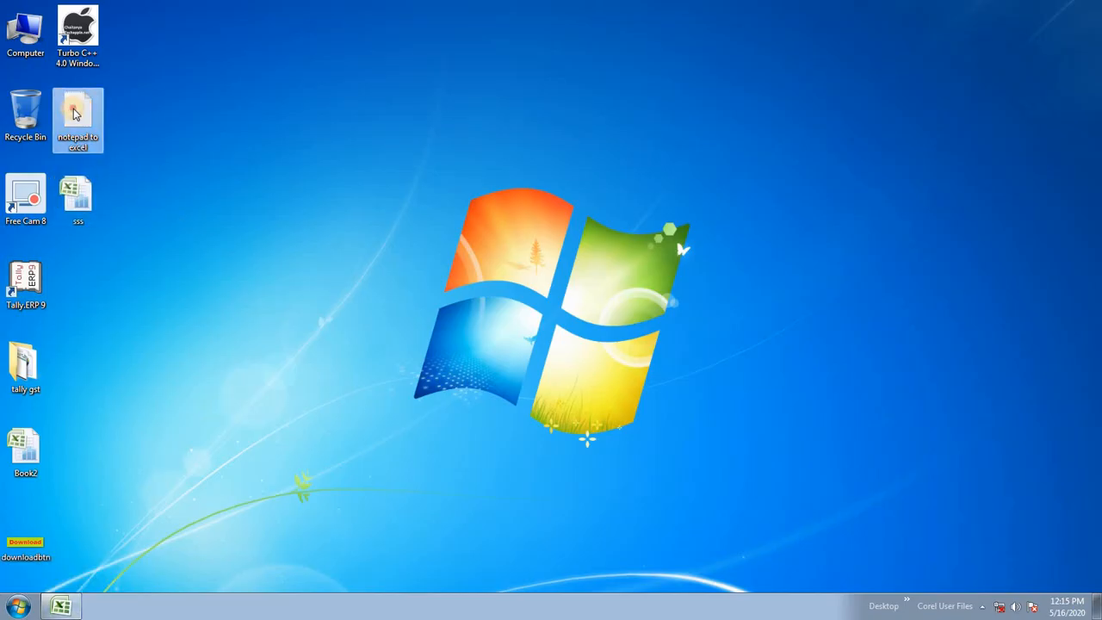
double_click(70, 118)
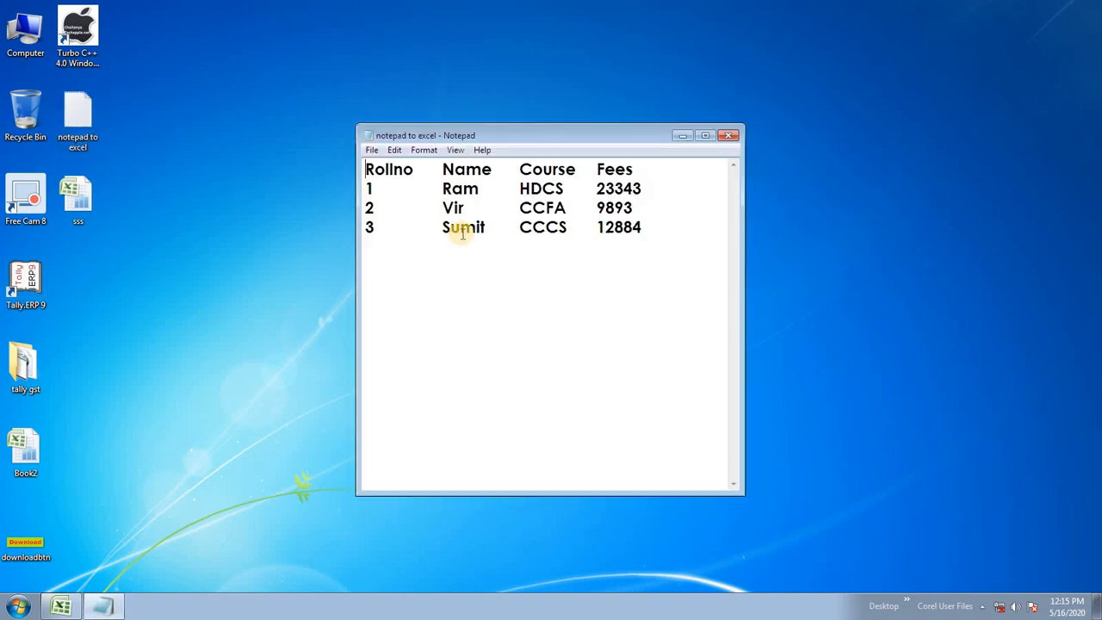
click(632, 169)
drag(633, 169, 113, 144)
key(ctrl+c)
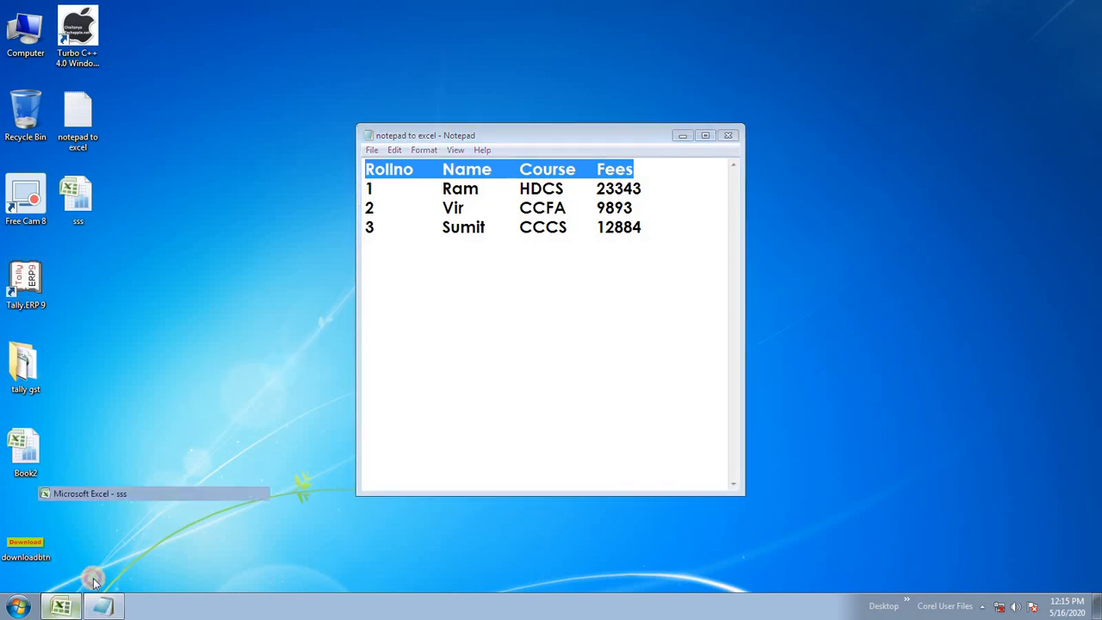
Switch back to Excel and paste the copied header line into cell A1 of Sheet4.
click(60, 607)
double_click(109, 166)
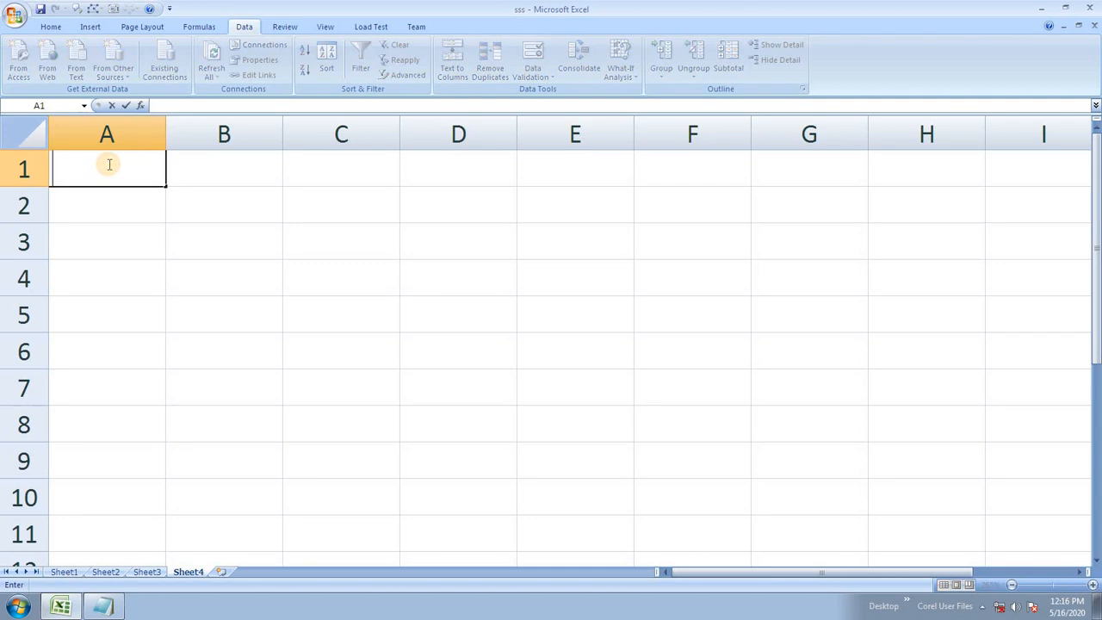
key(ctrl+v)
click(279, 317)
click(153, 167)
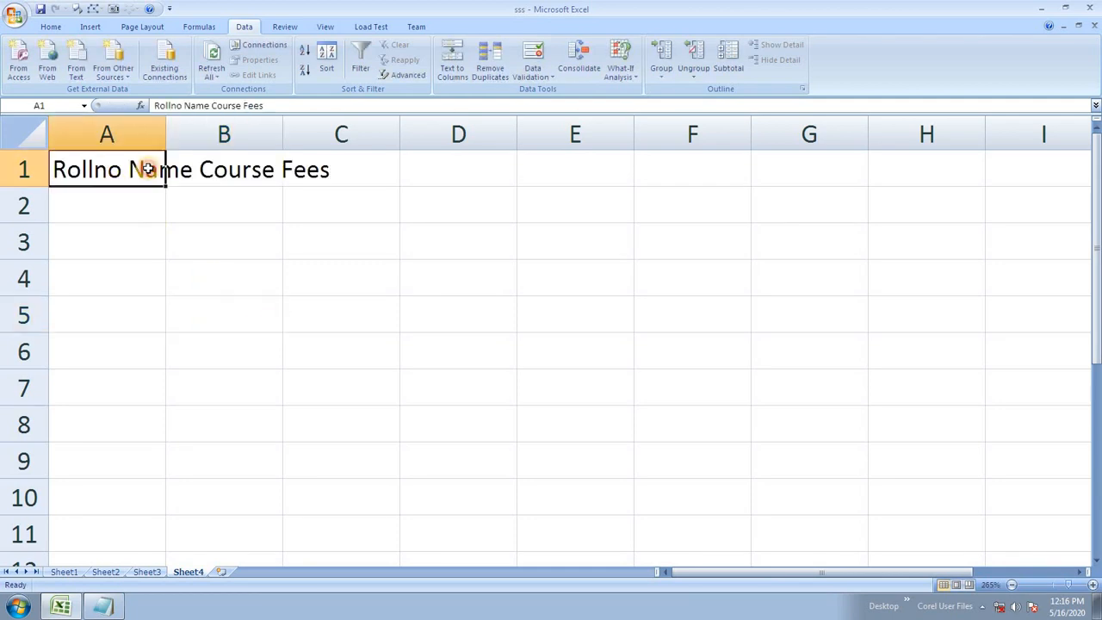
drag(461, 317, 463, 337)
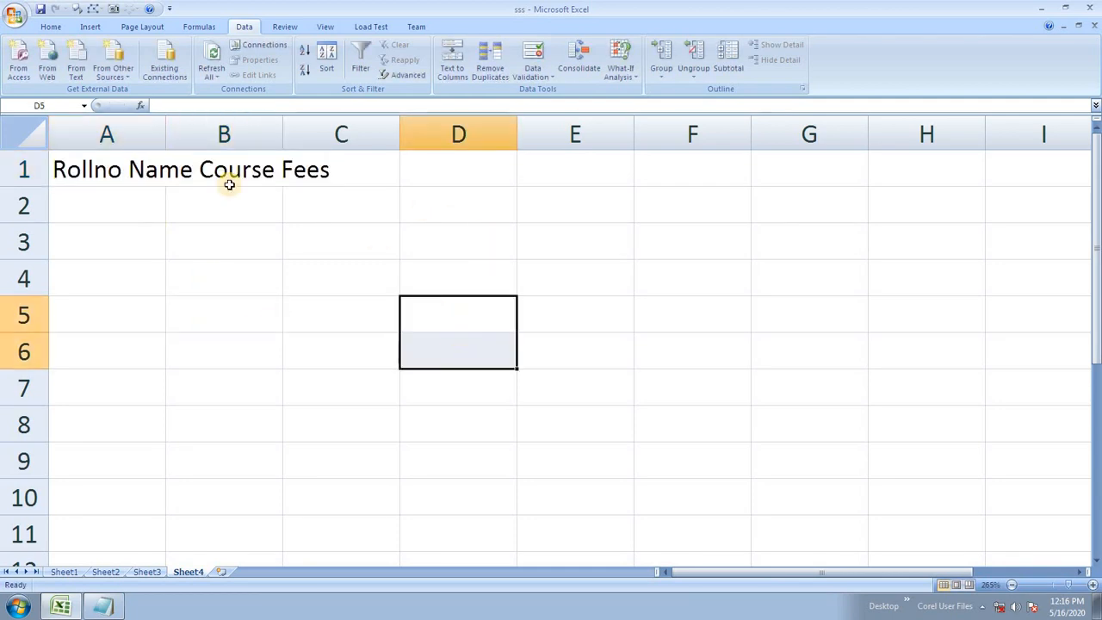
click(133, 169)
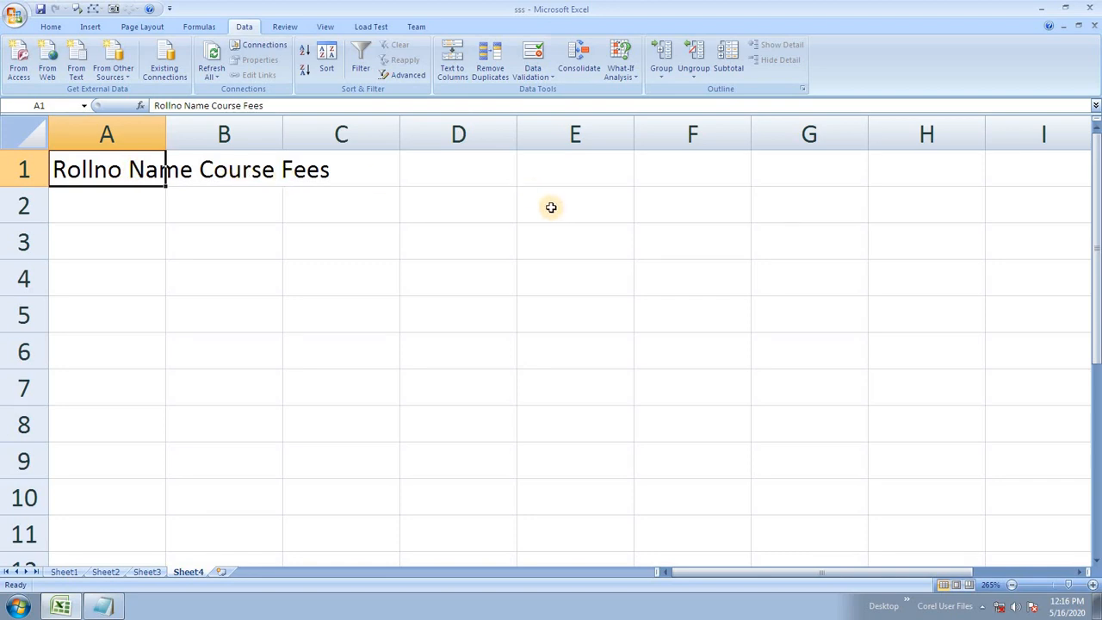
click(457, 231)
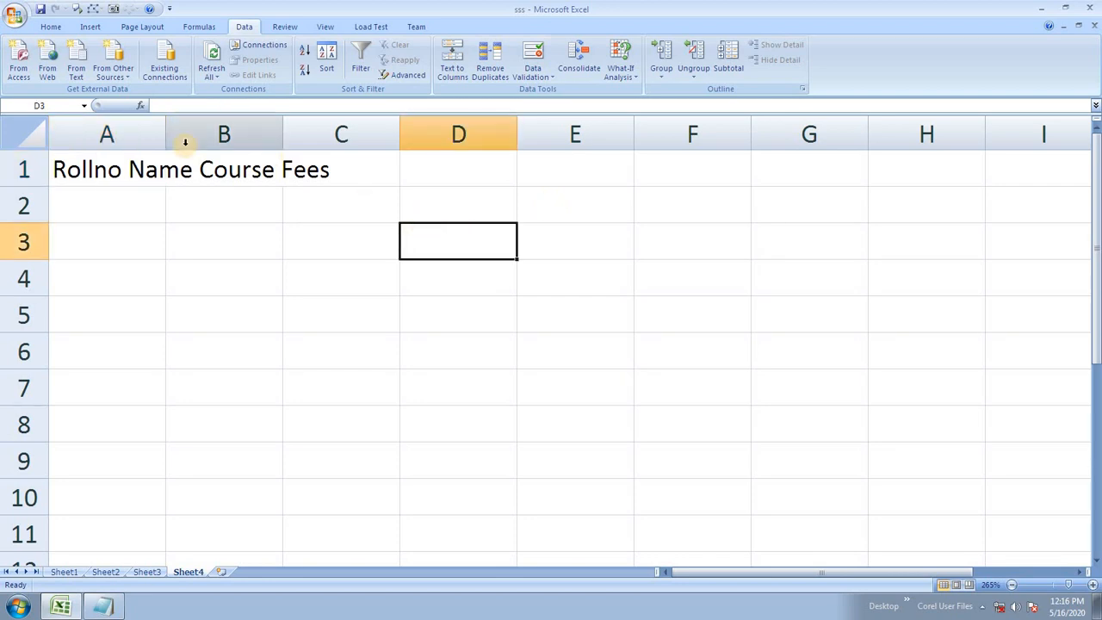
Split the header text in A1 with Text to Columns as Fixed width, in General format, with destination A1.
click(85, 165)
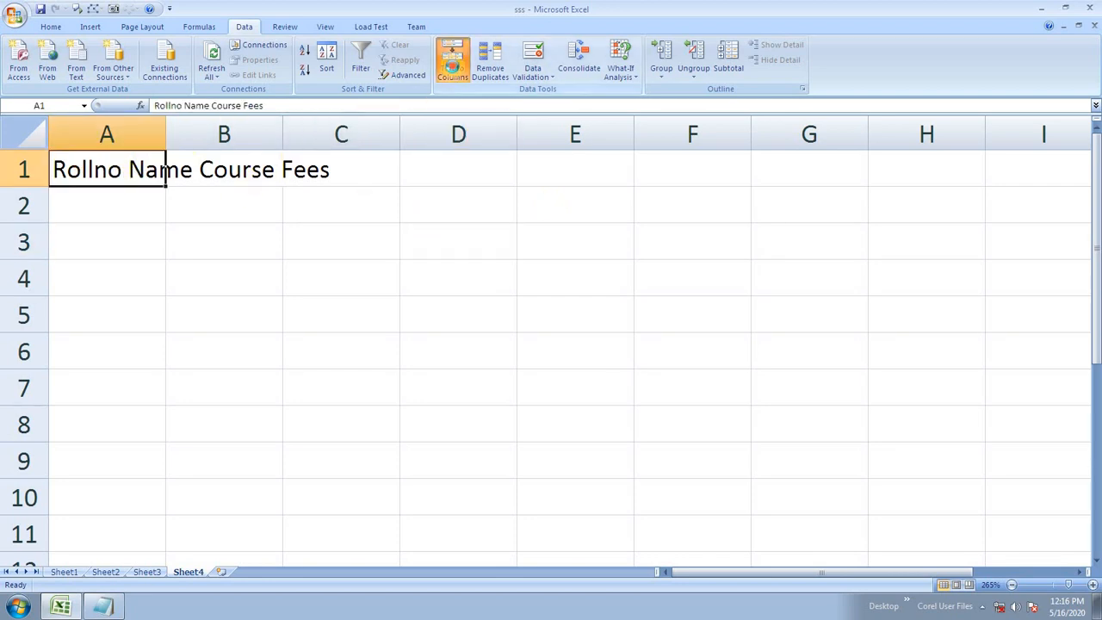
drag(296, 150, 763, 194)
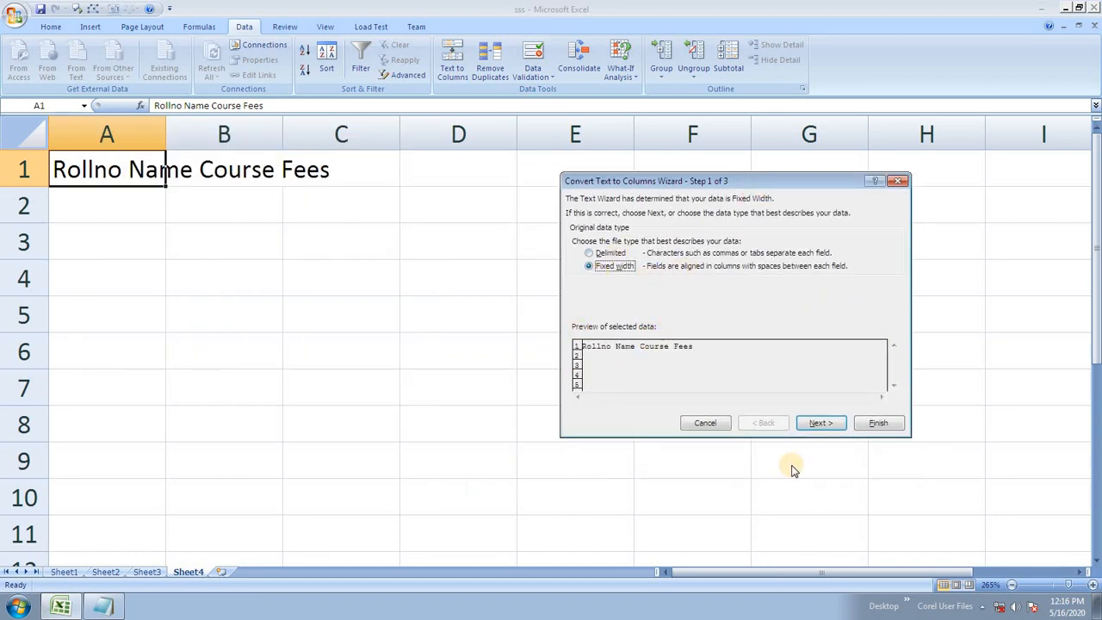
click(819, 422)
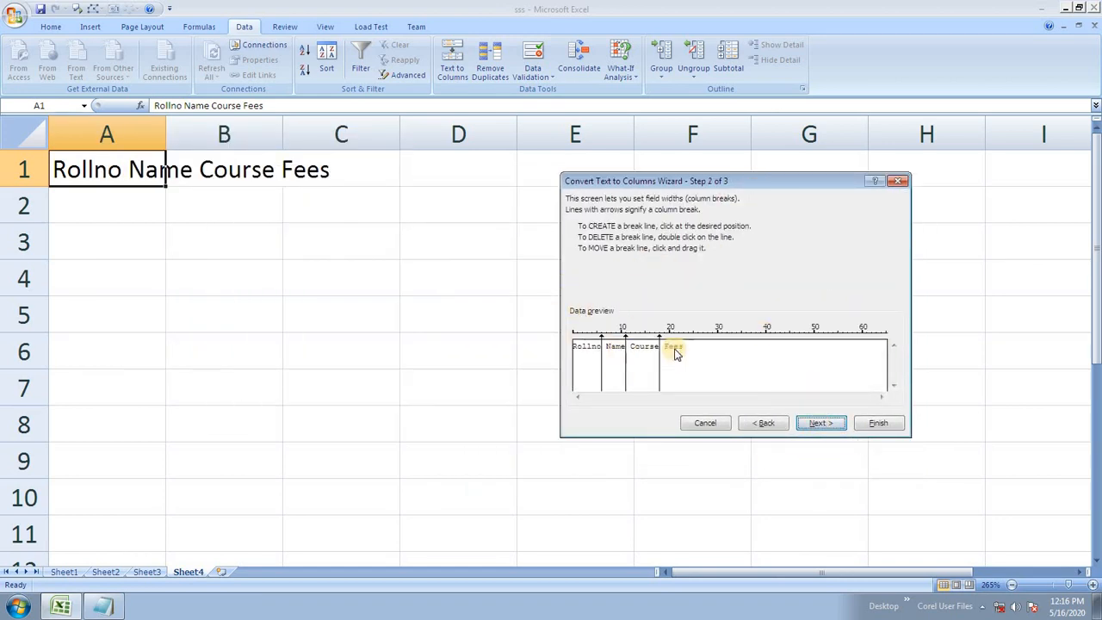
click(822, 424)
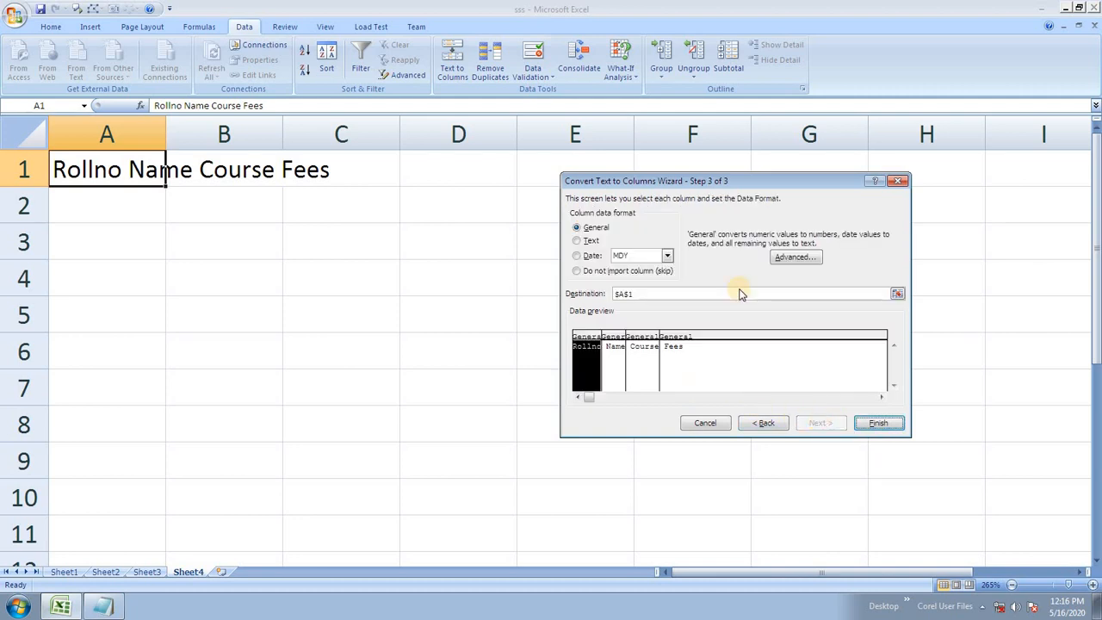
click(875, 423)
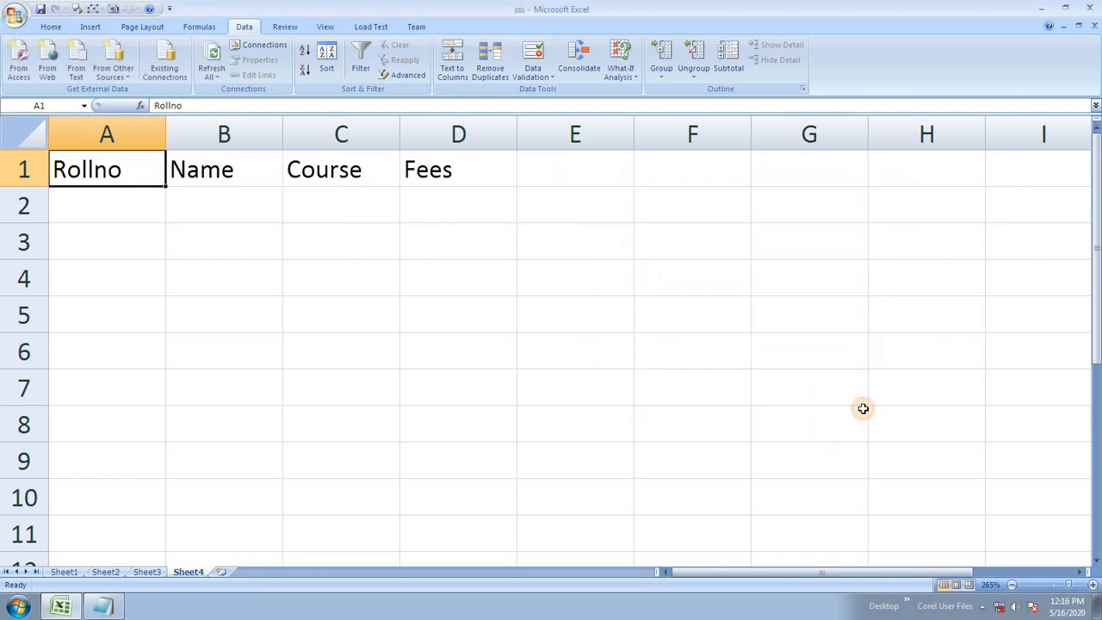
Examine cells A1:D1 one by one to check how the header text was split into columns.
double_click(141, 161)
click(273, 160)
double_click(273, 162)
double_click(309, 171)
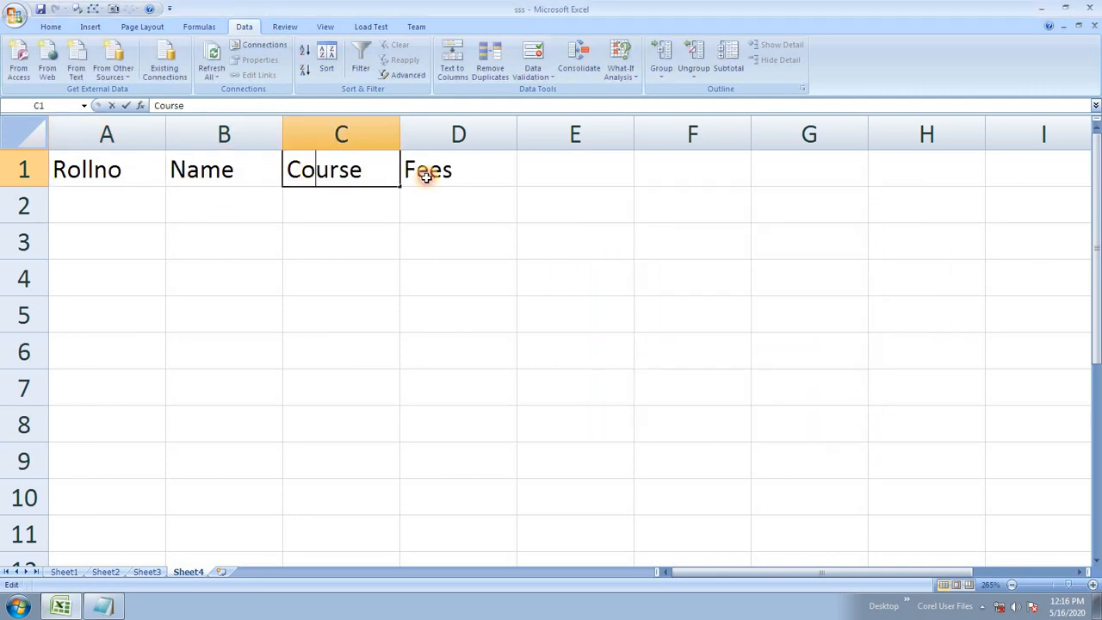
click(435, 175)
click(98, 166)
mouse_move(99, 166)
mouse_down()
mouse_move(402, 157)
mouse_move(77, 170)
mouse_up()
click(454, 170)
click(135, 157)
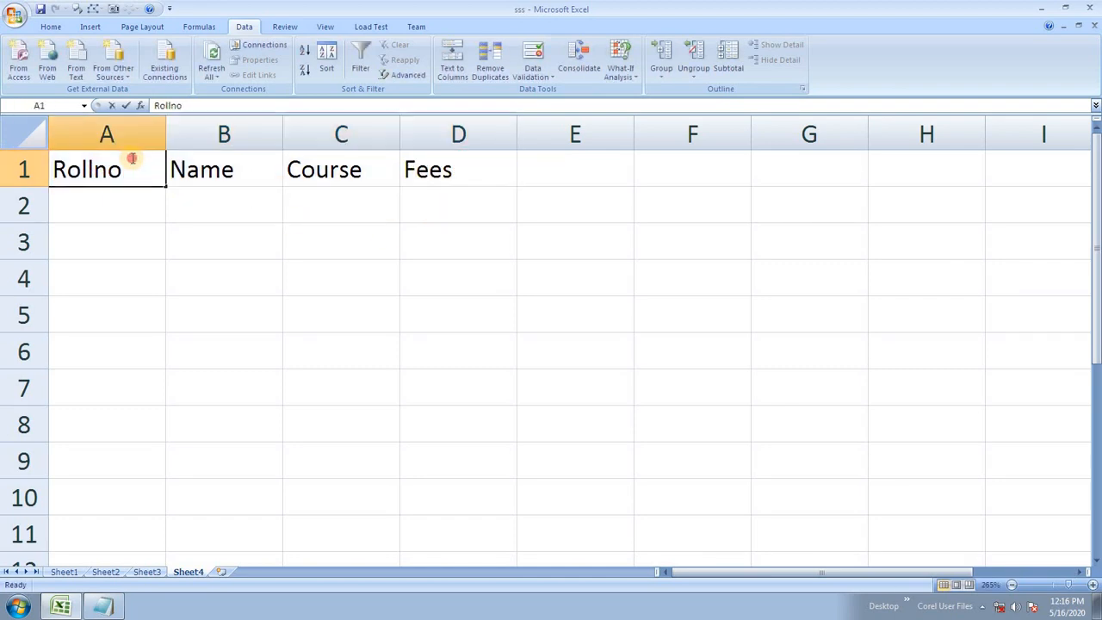
click(251, 169)
double_click(428, 170)
double_click(369, 167)
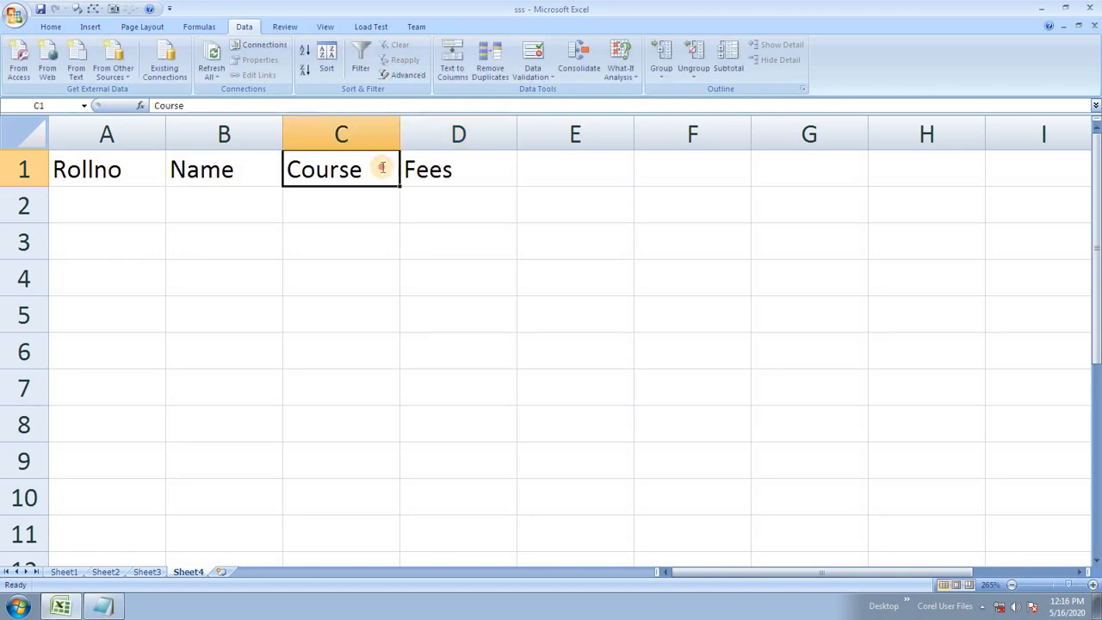
click(424, 274)
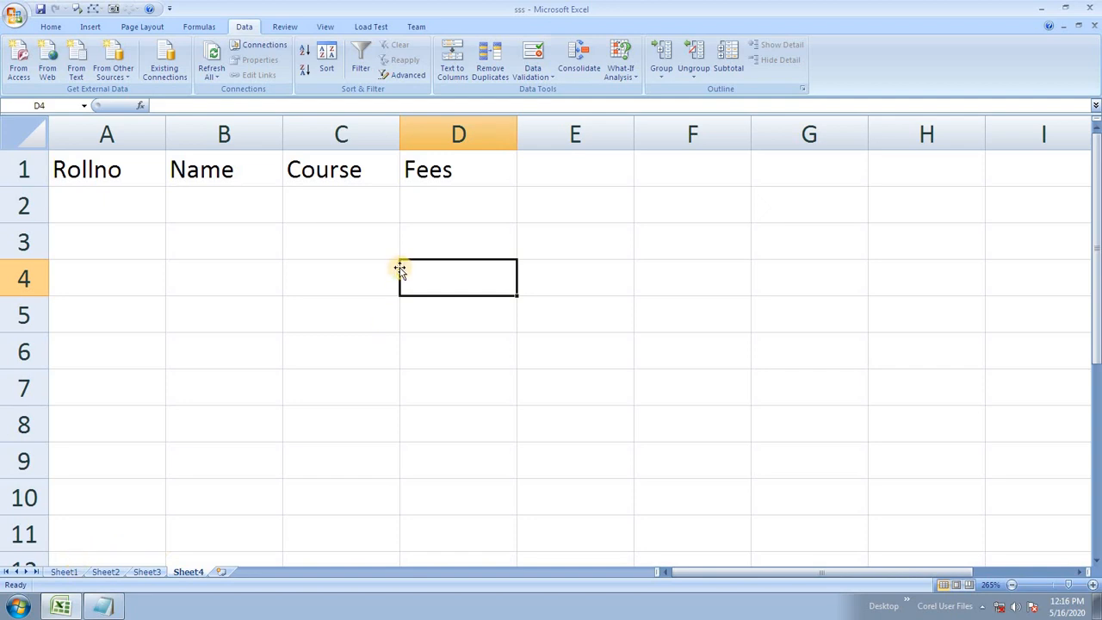
click(324, 205)
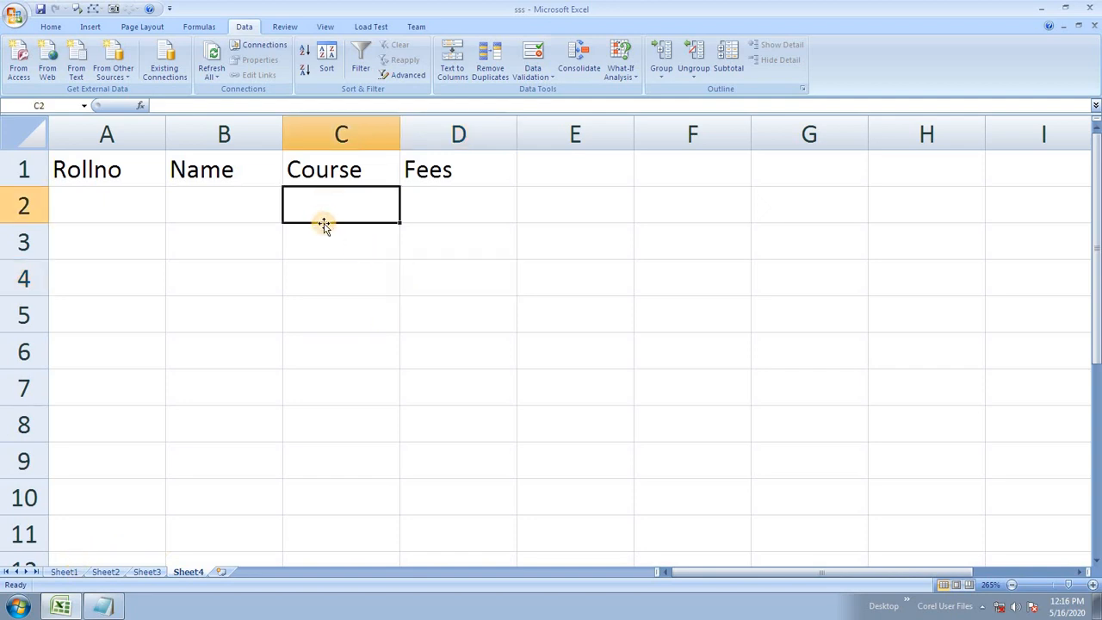
click(206, 171)
click(143, 165)
click(259, 176)
click(418, 170)
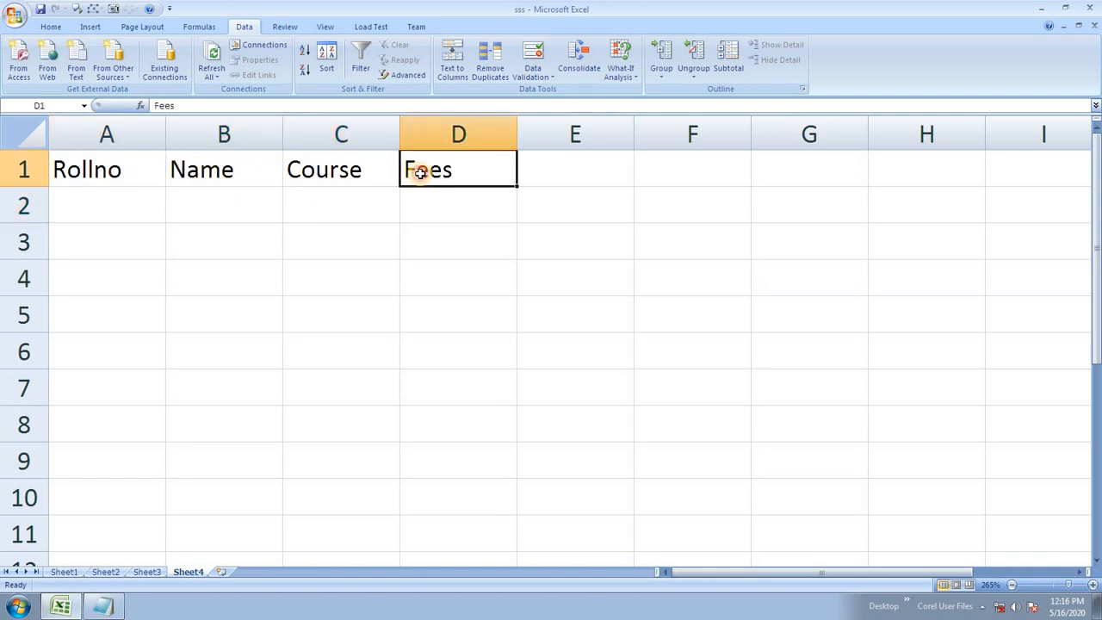
click(340, 171)
Return to the student table on Sheet1.
click(65, 572)
click(287, 395)
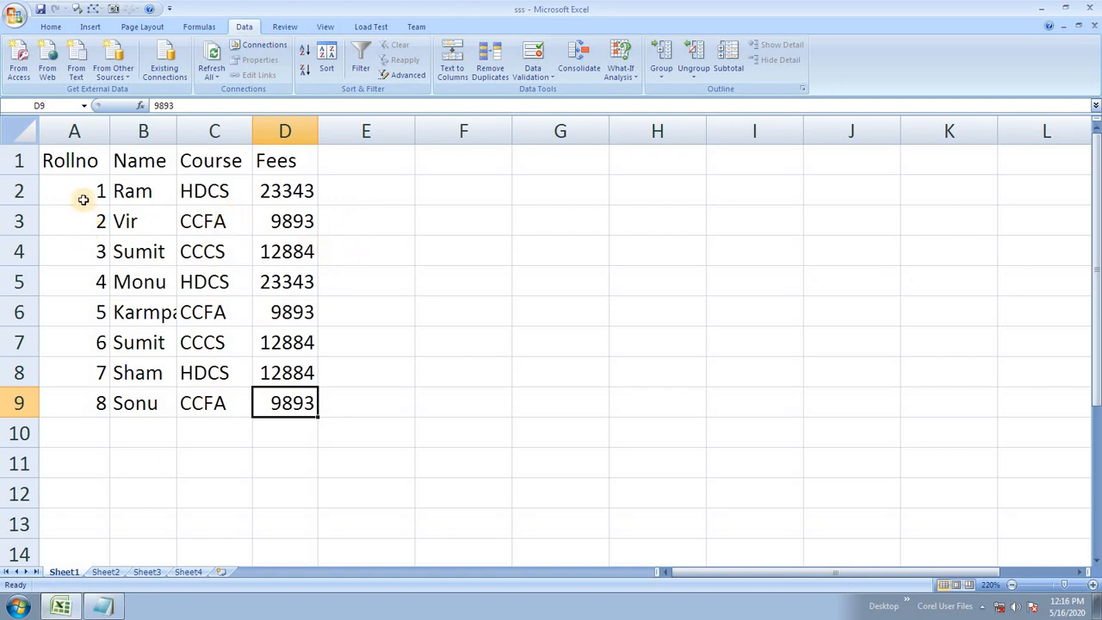
click(93, 284)
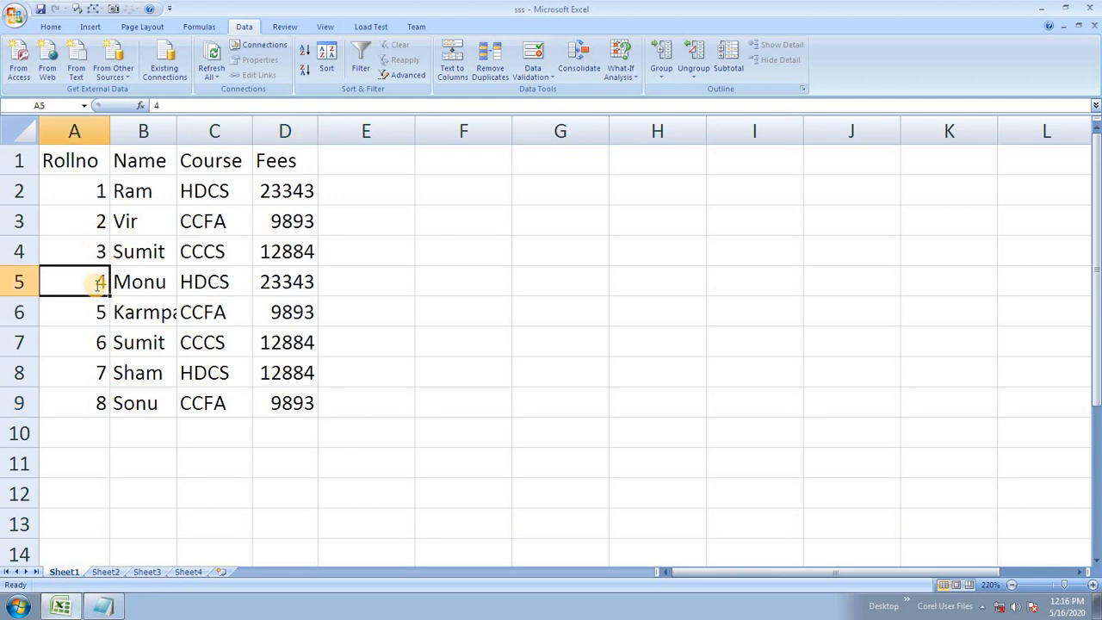
text(1)
click(93, 316)
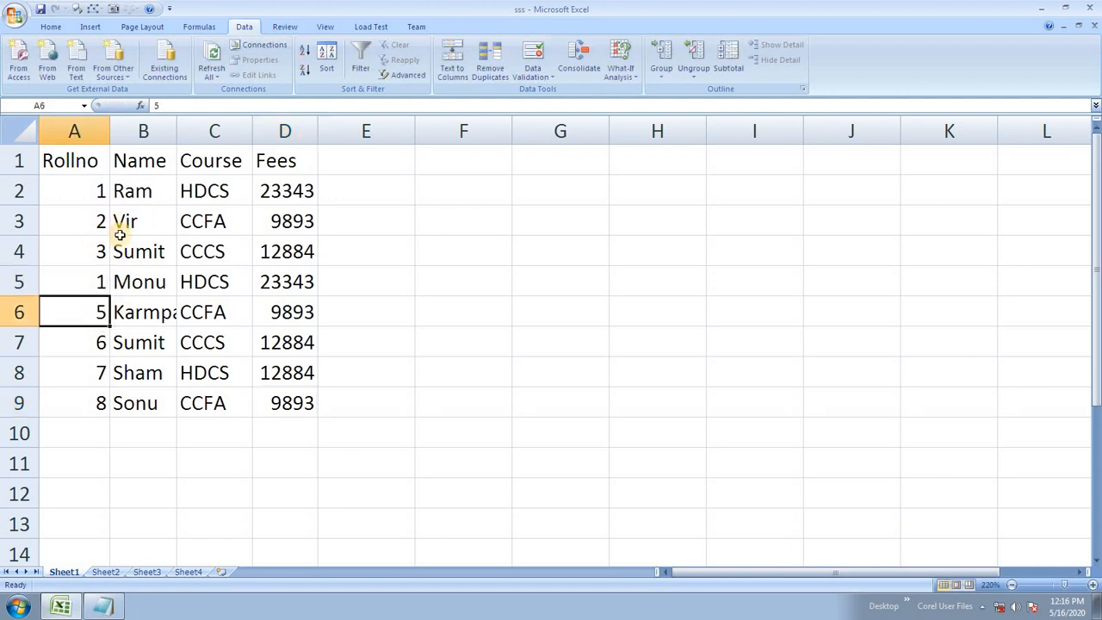
key(ctrl+z)
Duplicate the Rollno 1 record from A2:D2 into row 10 below the student table.
drag(99, 193, 287, 187)
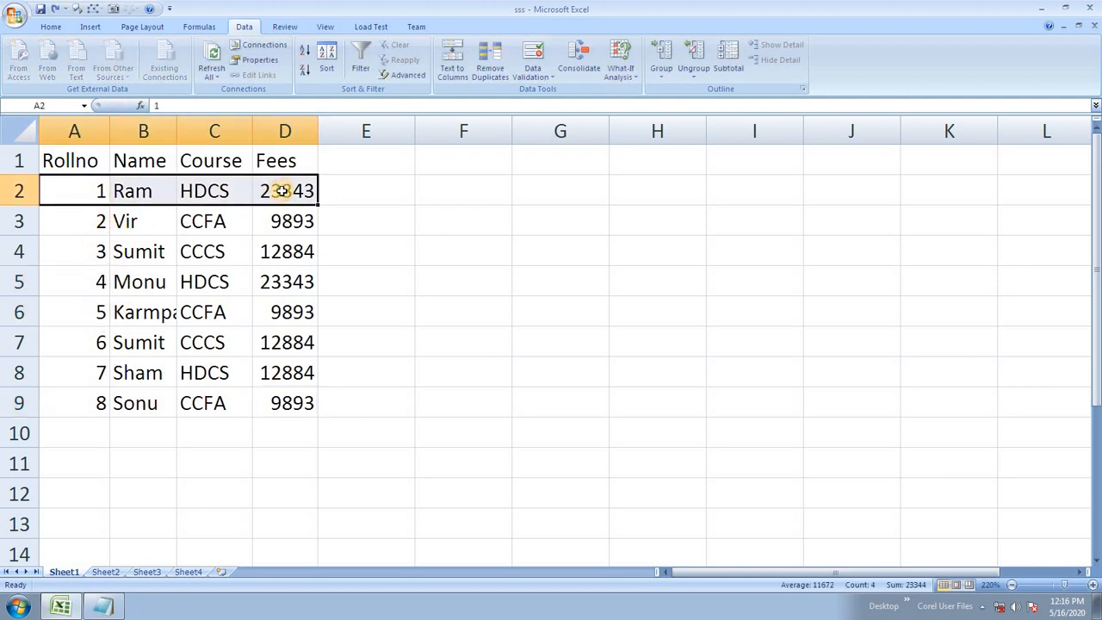
key(ctrl+c)
click(104, 419)
key(Return)
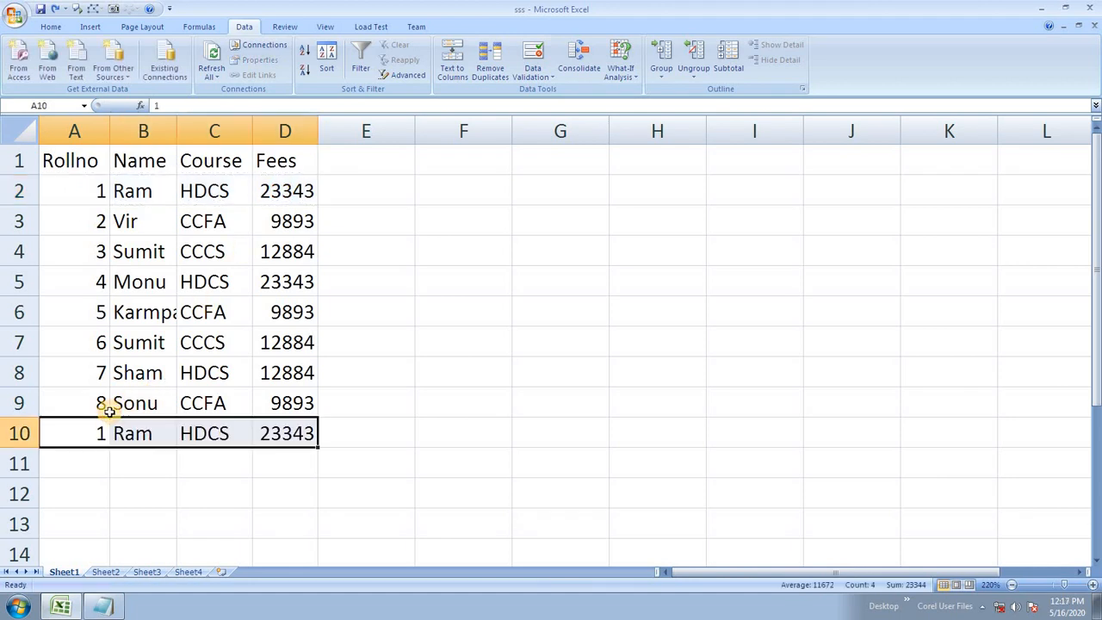
Duplicate the Rollno 3 record from A4:D4 into row 11, below the other copied record.
click(104, 344)
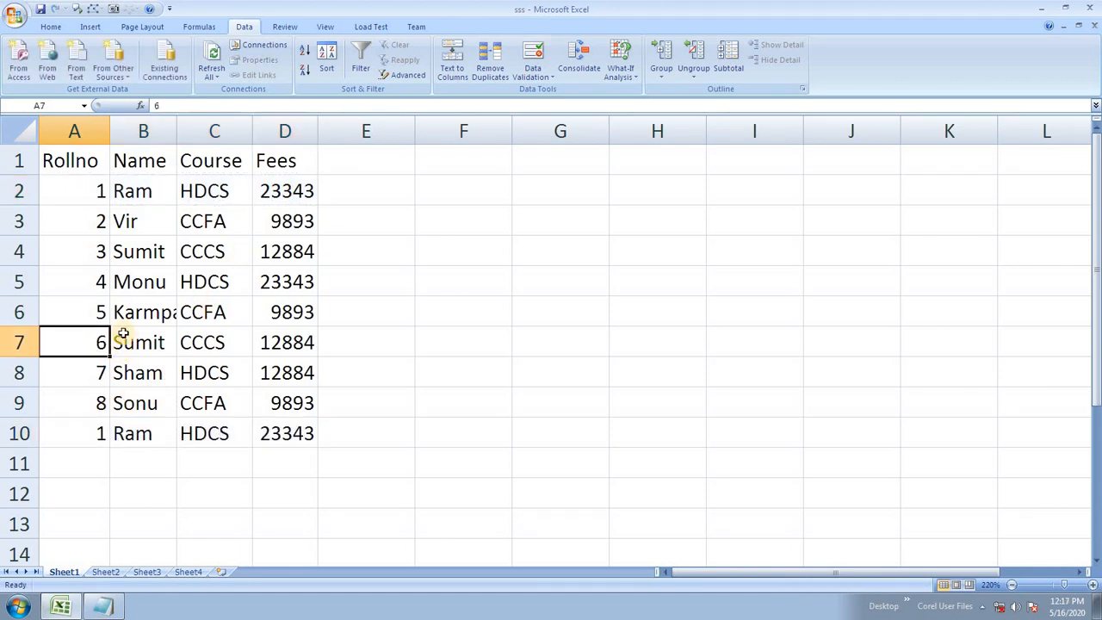
drag(341, 250, 298, 242)
key(ctrl+c)
click(106, 441)
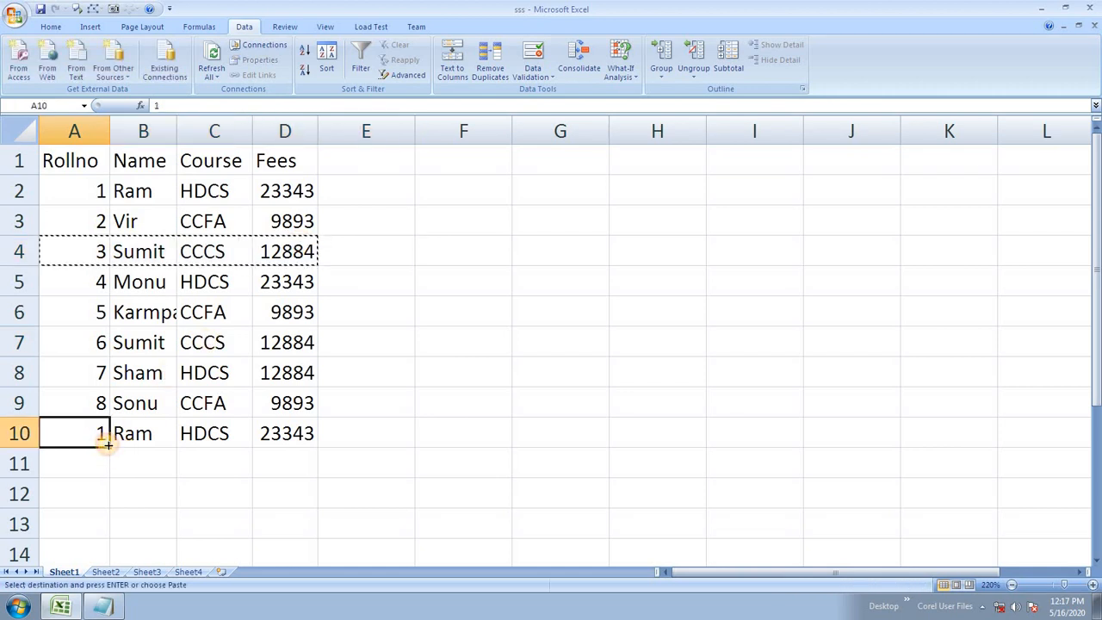
click(98, 459)
key(Return)
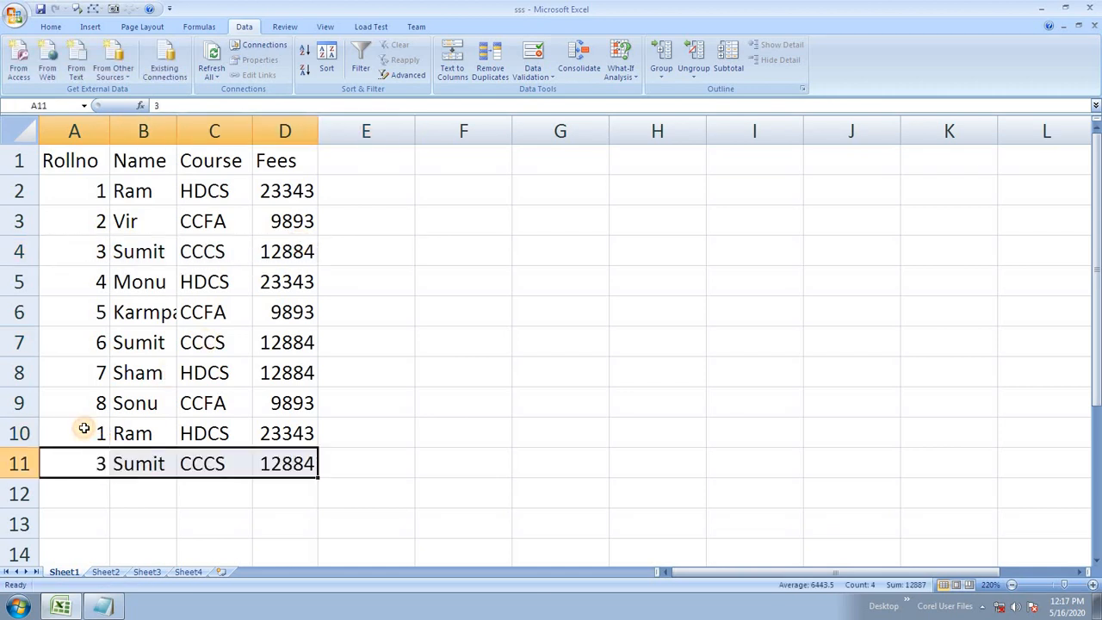
Insert a copy of the Rollno 7 record from A8:D8 as a new row 4, above the Rollno 3 record.
click(97, 312)
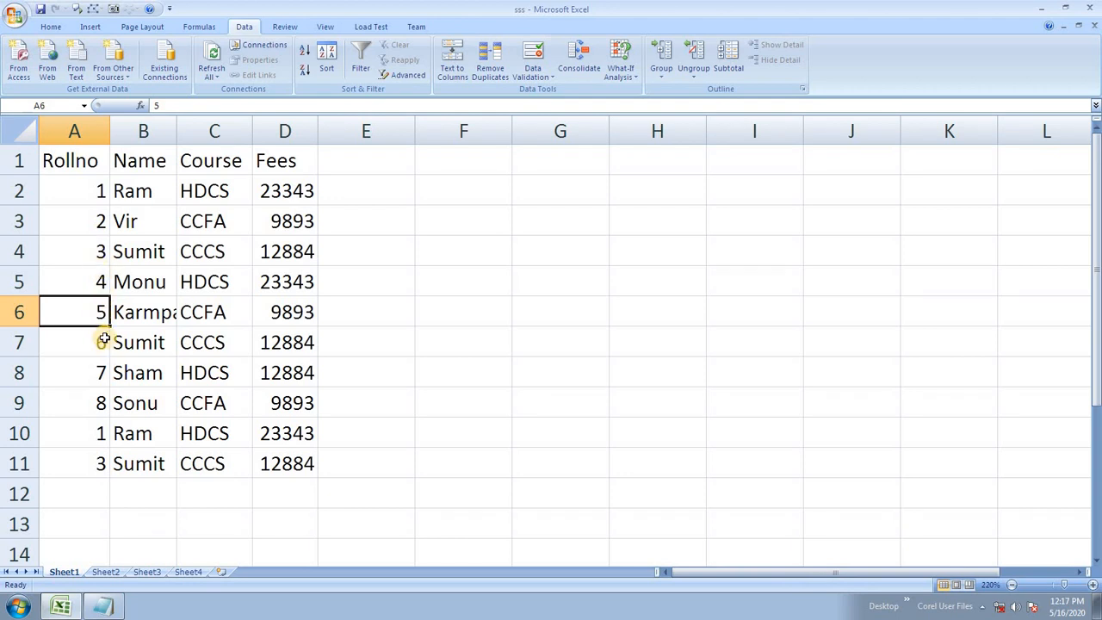
drag(100, 374, 293, 377)
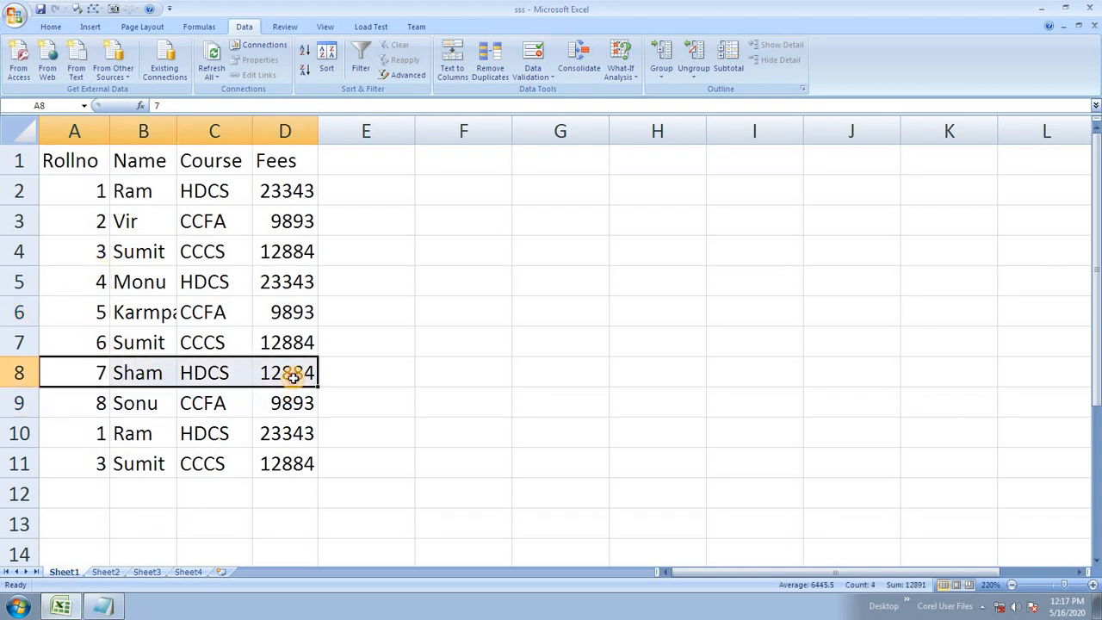
key(ctrl+c)
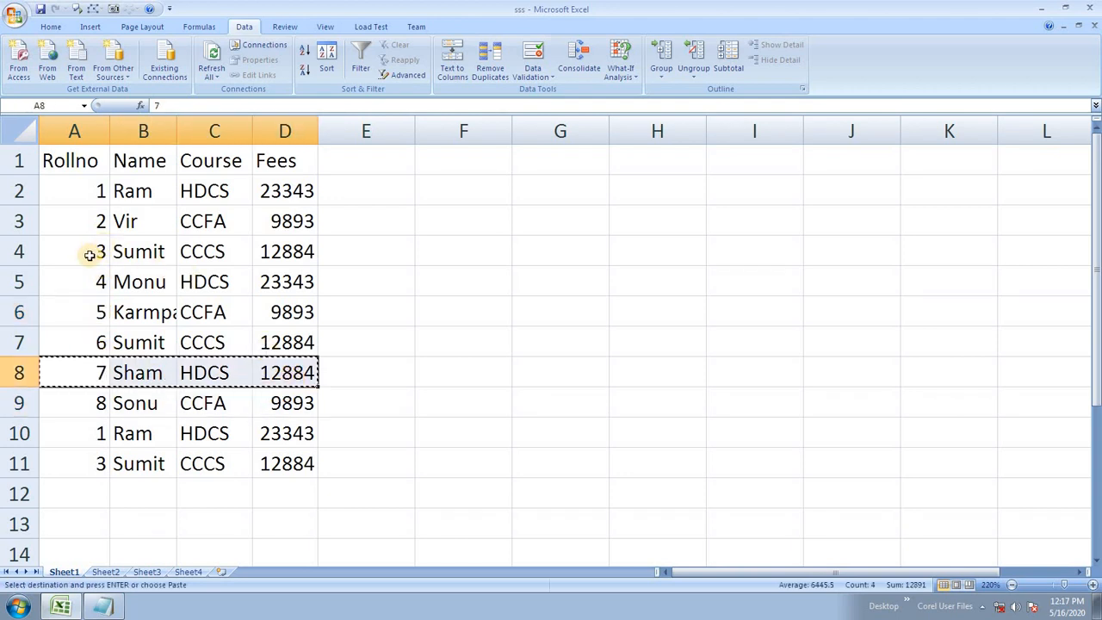
click(17, 250)
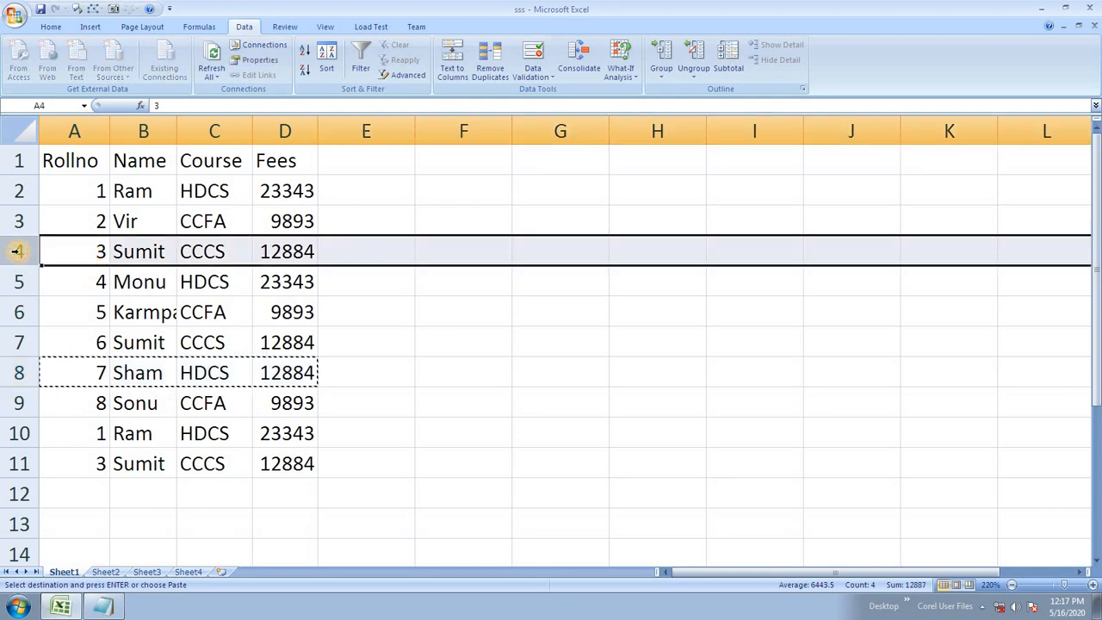
key(ctrl+shift+plus)
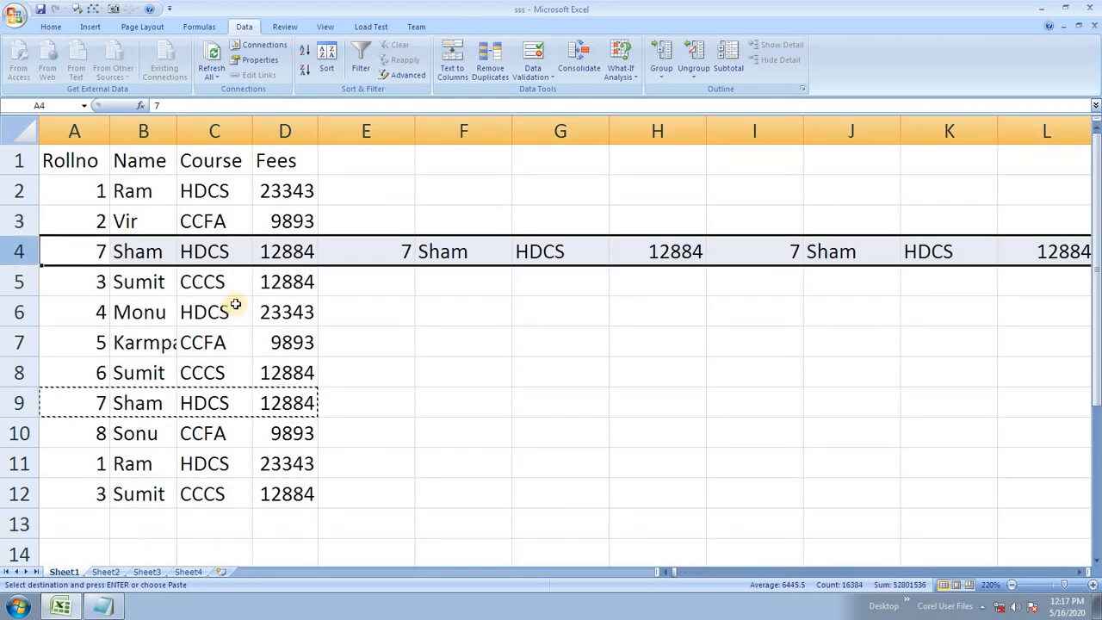
Examine how far the inserted record repeats along row 4, out to the sheet's last column.
click(289, 303)
drag(396, 251, 1098, 251)
key(ctrl+End)
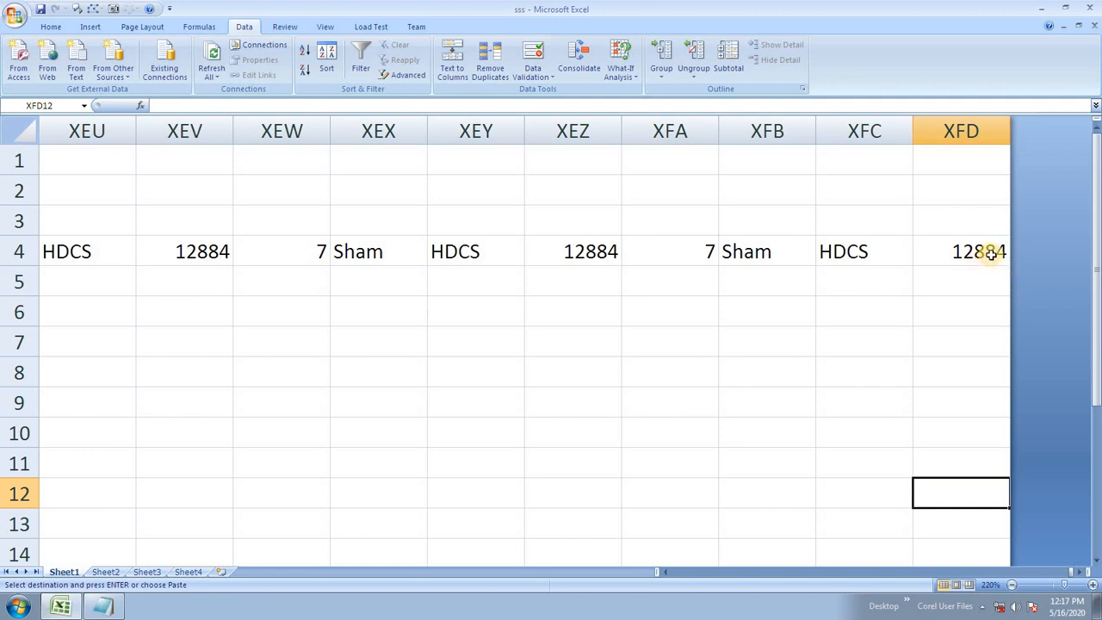
click(993, 252)
key(ctrl+shift+Left)
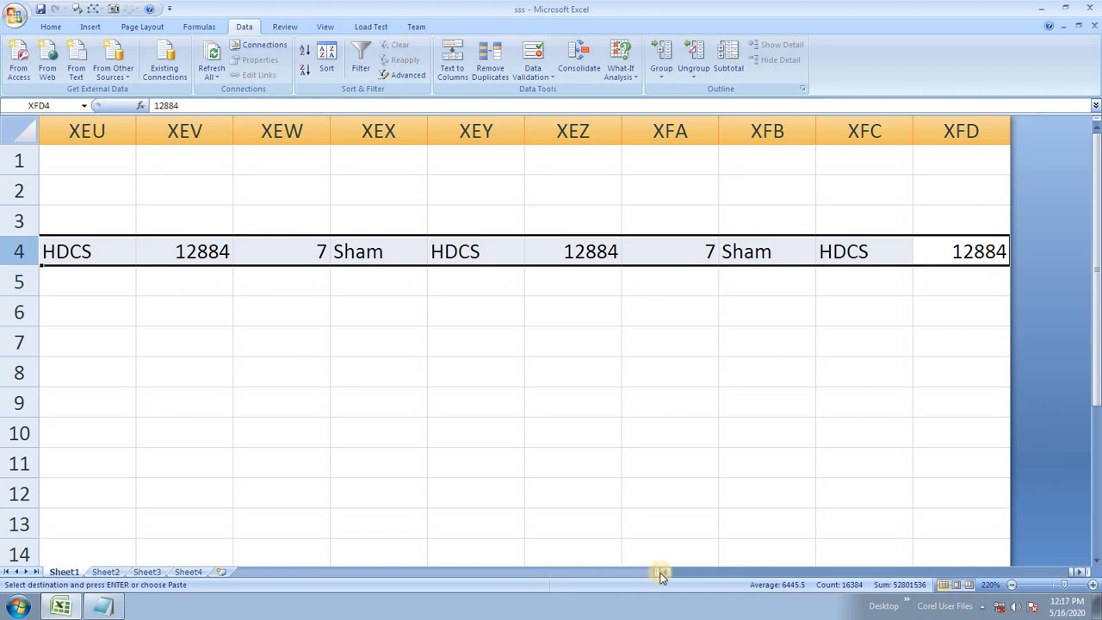
drag(657, 572, 579, 572)
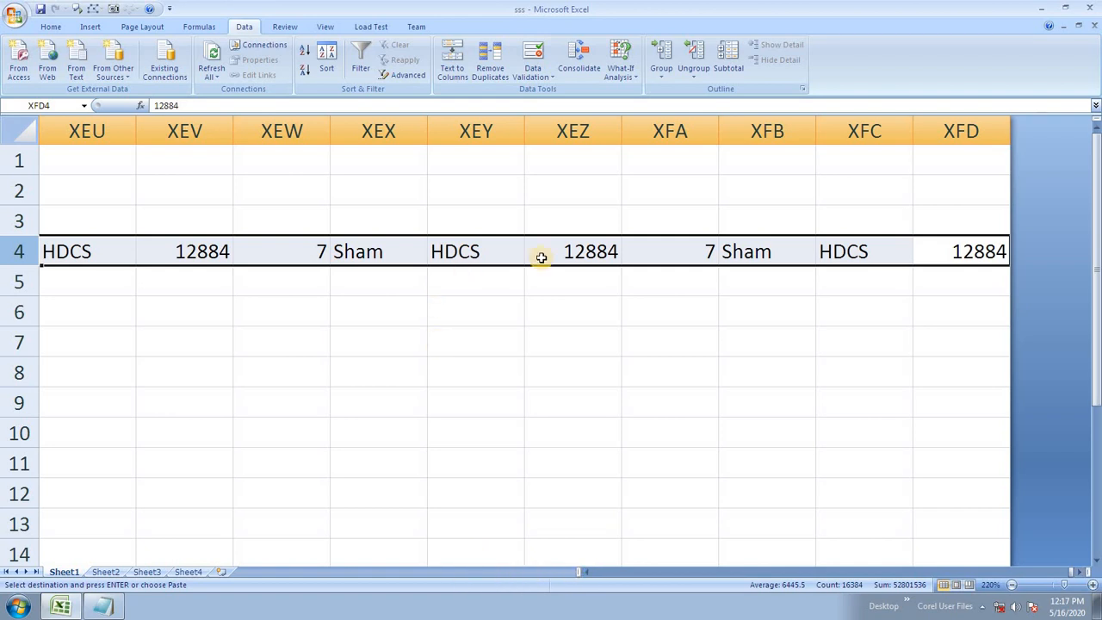
key(Left)
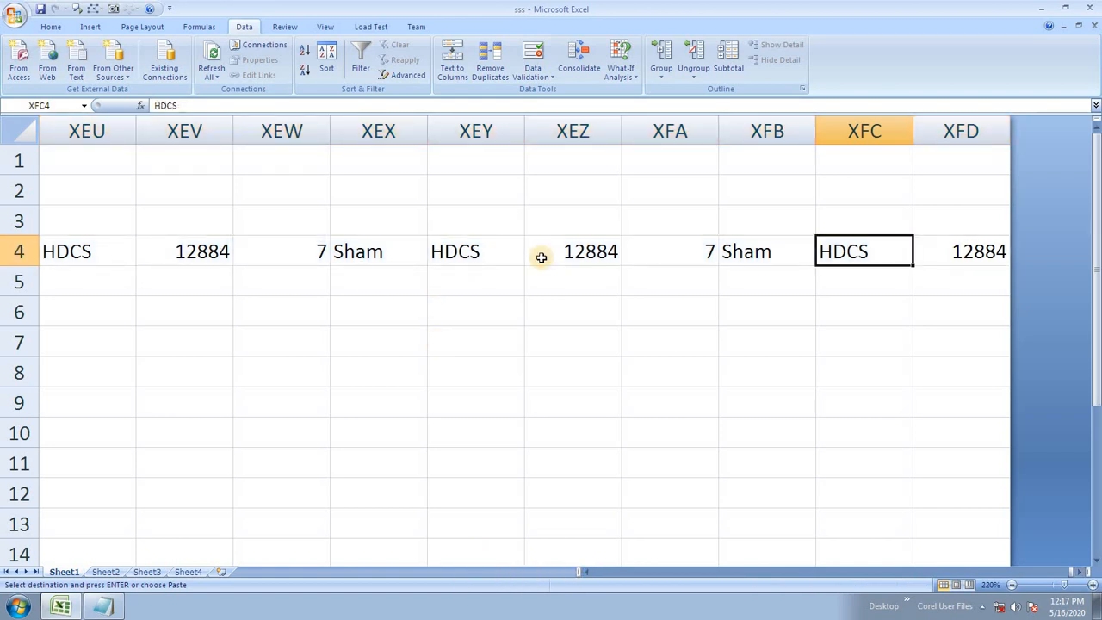
Clear the surplus repeated copies in row 4 from E4 to the last column, keeping the record in A4:D4.
key(ctrl+Left)
key(Right)
key(Right)
key(Right)
key(Right)
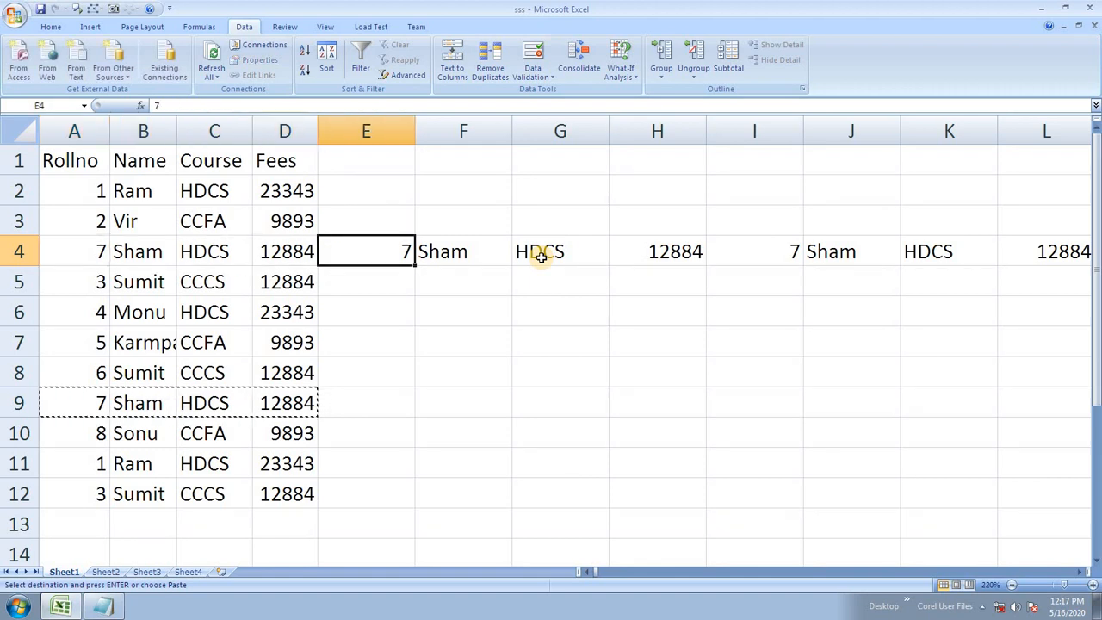
key(ctrl+shift+Right)
key(Delete)
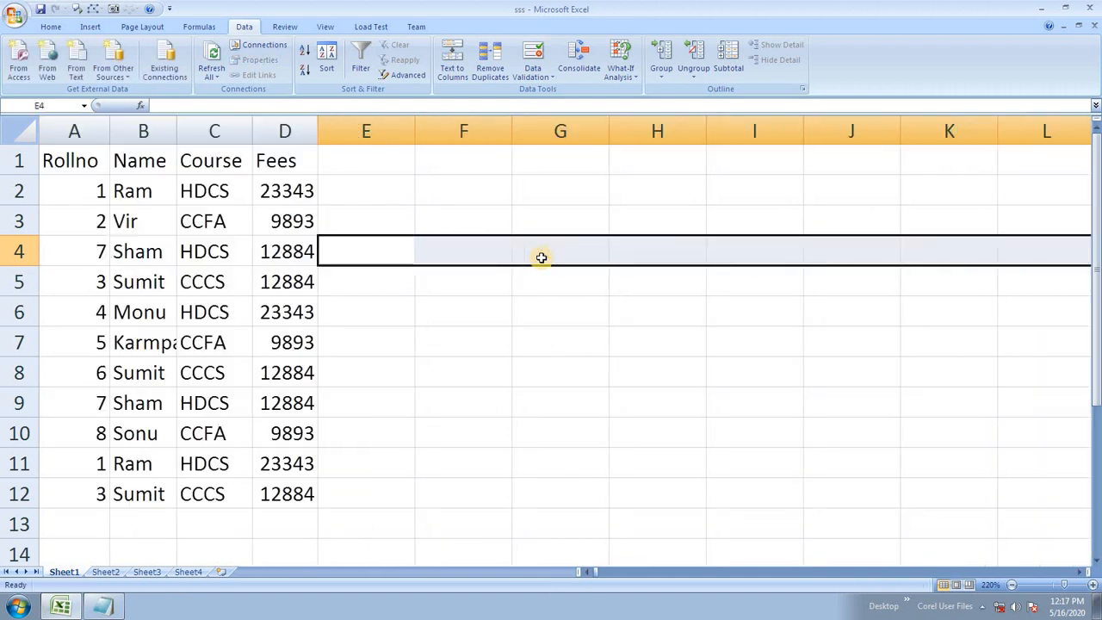
click(183, 279)
click(183, 197)
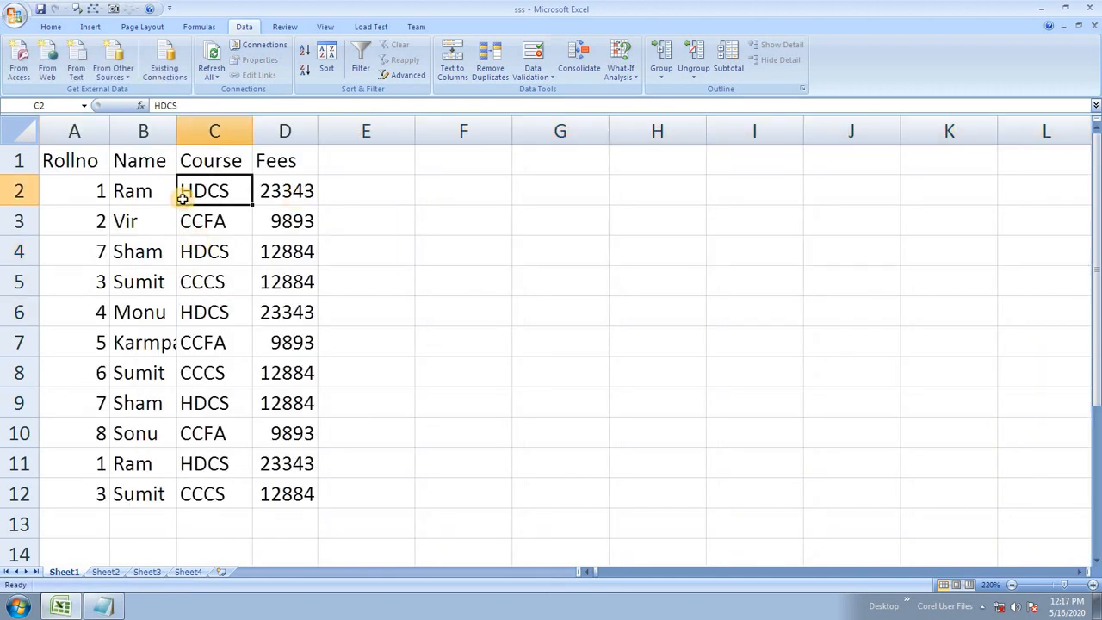
click(287, 362)
click(287, 277)
click(315, 338)
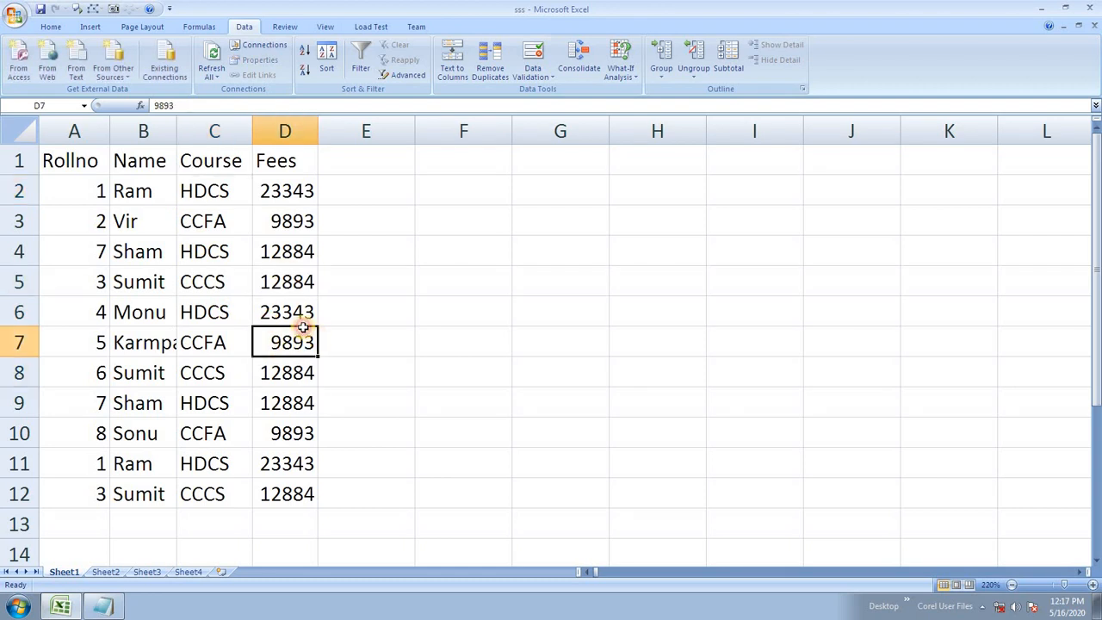
click(179, 223)
drag(77, 156, 272, 162)
click(228, 284)
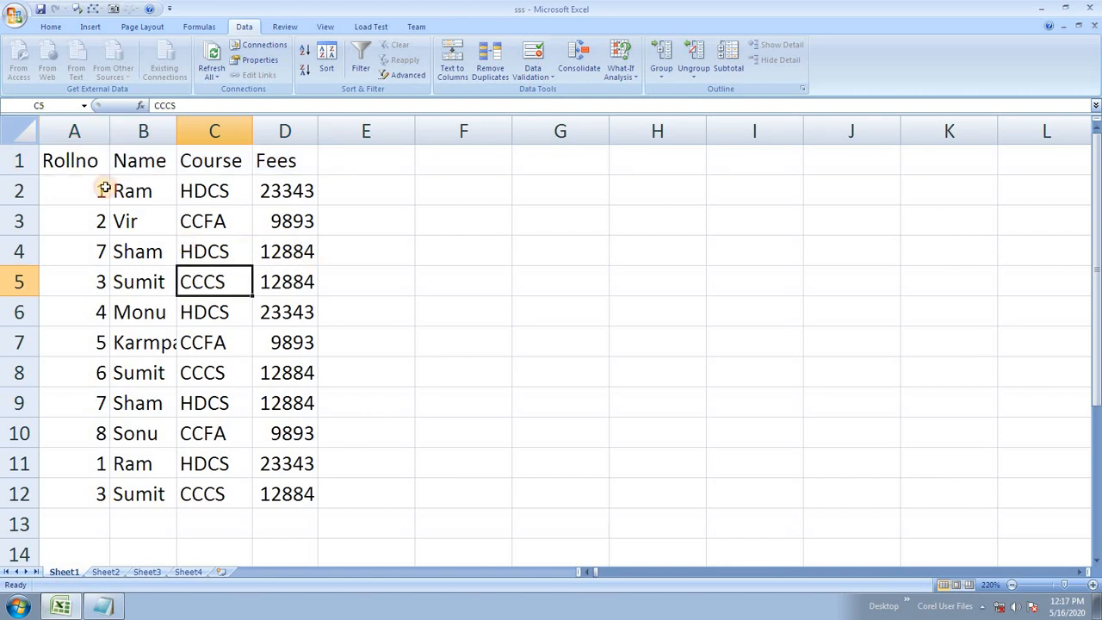
drag(78, 160, 256, 161)
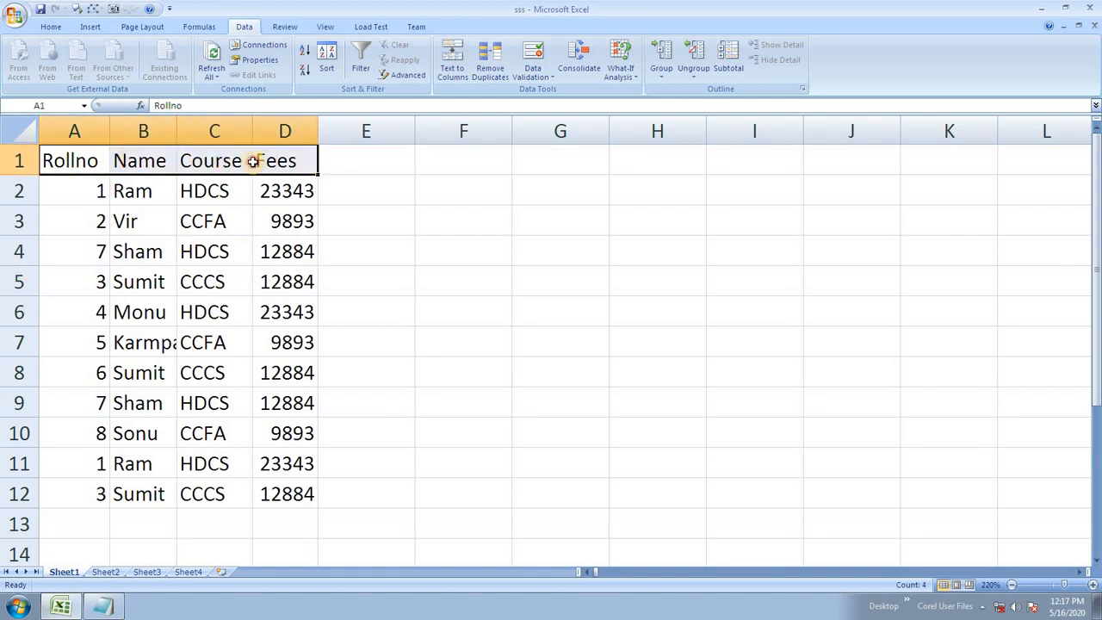
click(488, 69)
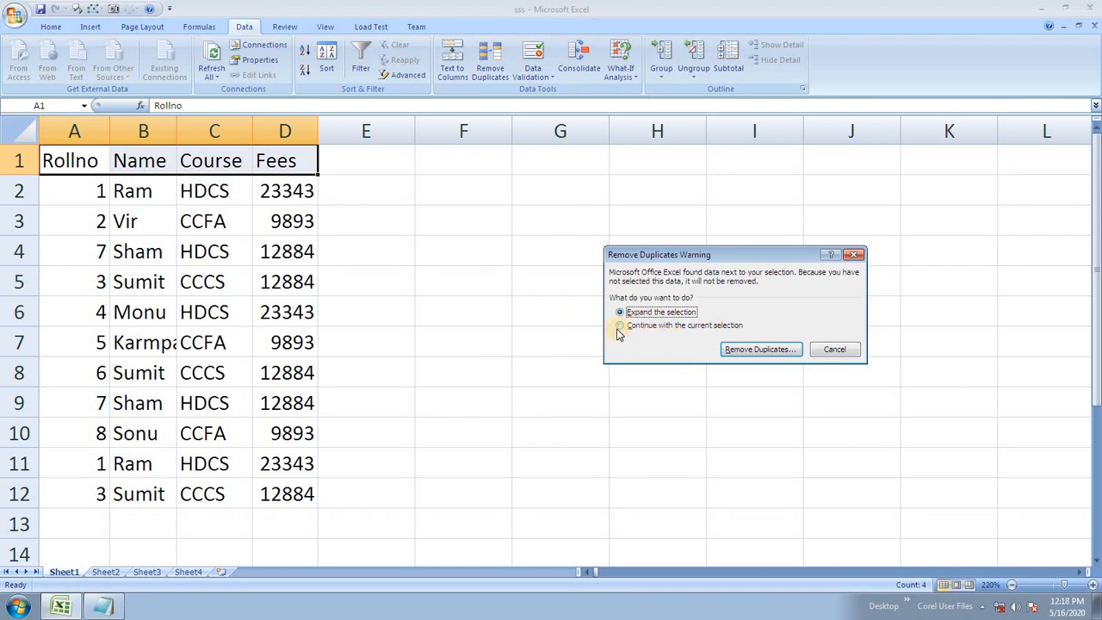
click(835, 349)
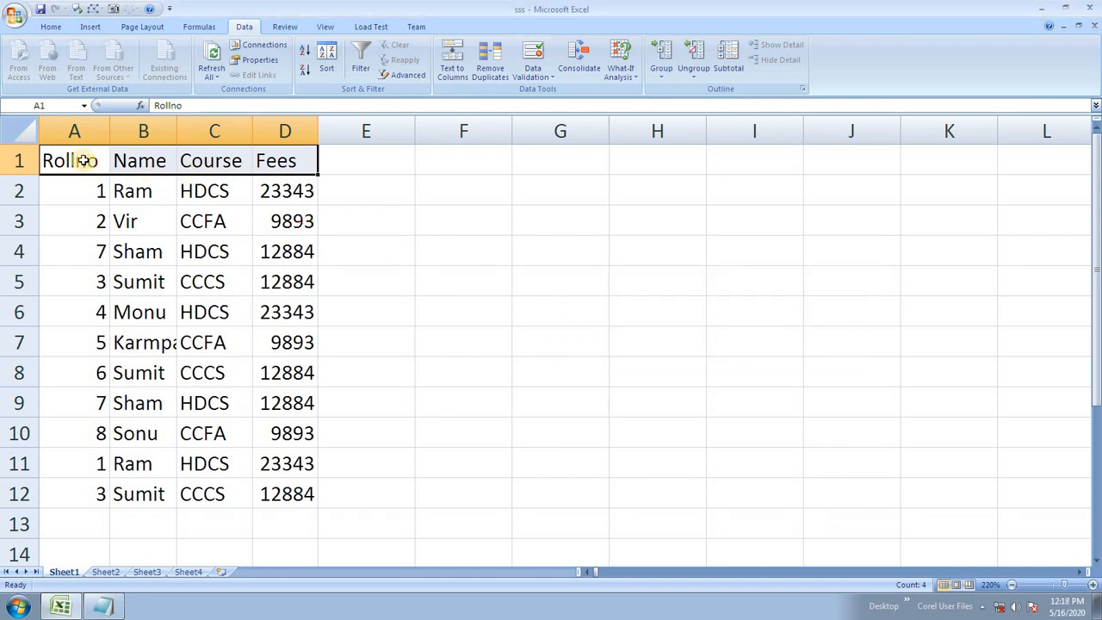
drag(84, 160, 296, 489)
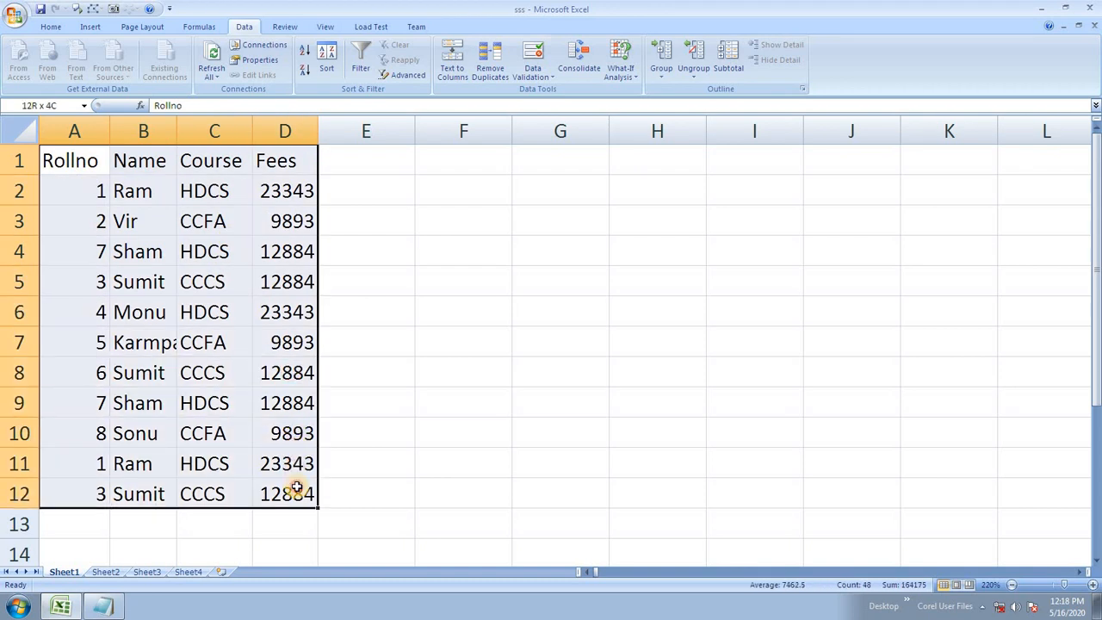
click(490, 62)
click(851, 392)
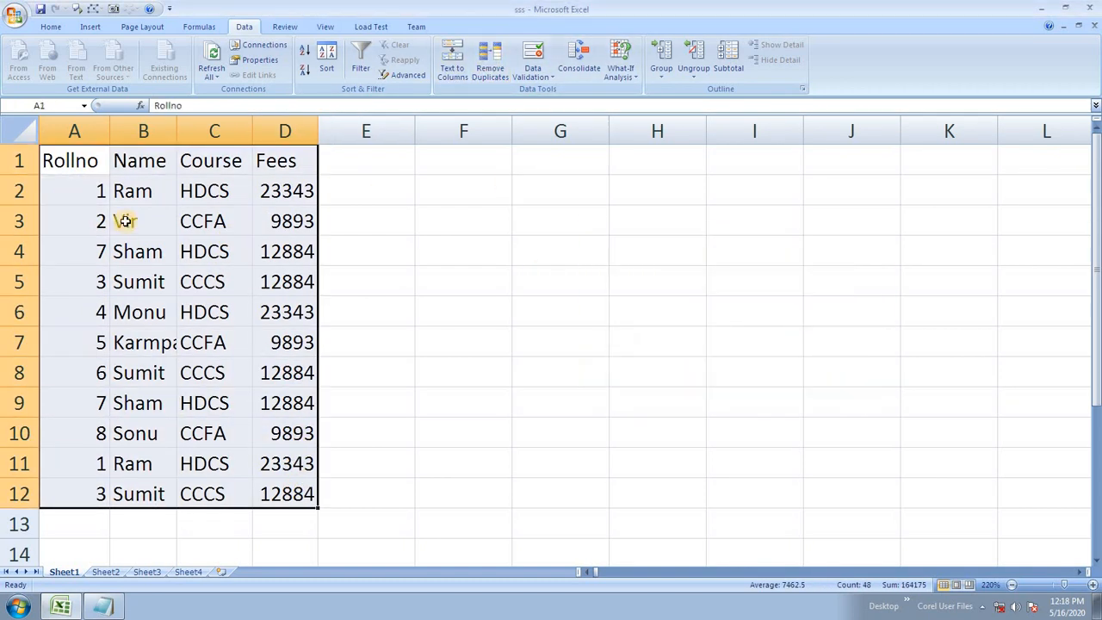
Remove duplicate records from the student table, expanding the header selection A1:D1 and comparing only the Rollno column.
drag(84, 167, 310, 160)
click(490, 62)
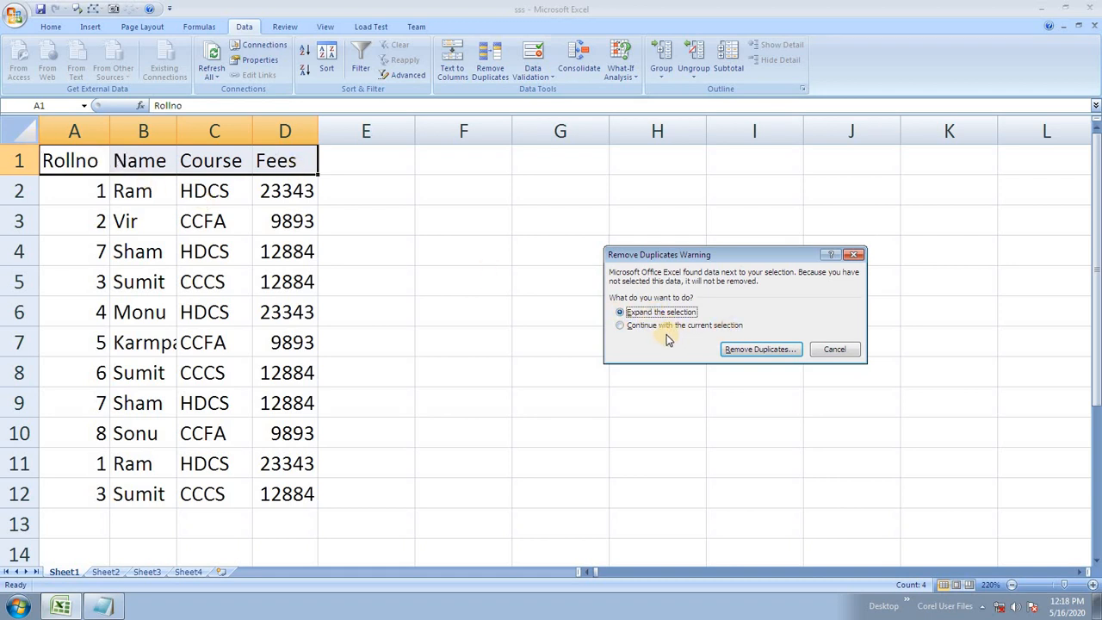
click(760, 351)
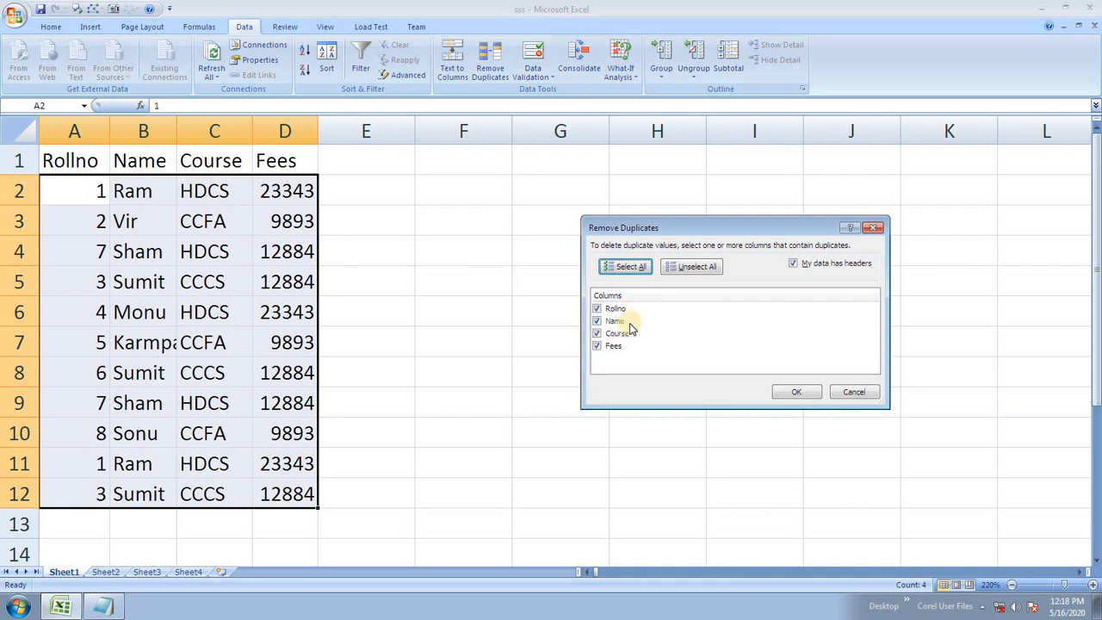
click(598, 346)
click(598, 333)
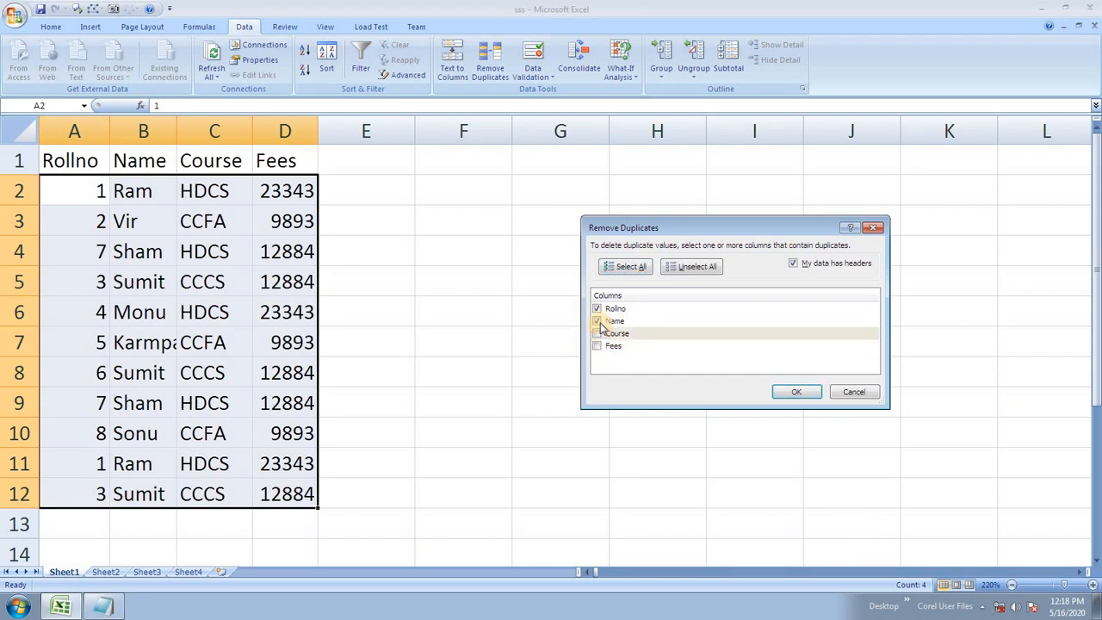
click(597, 321)
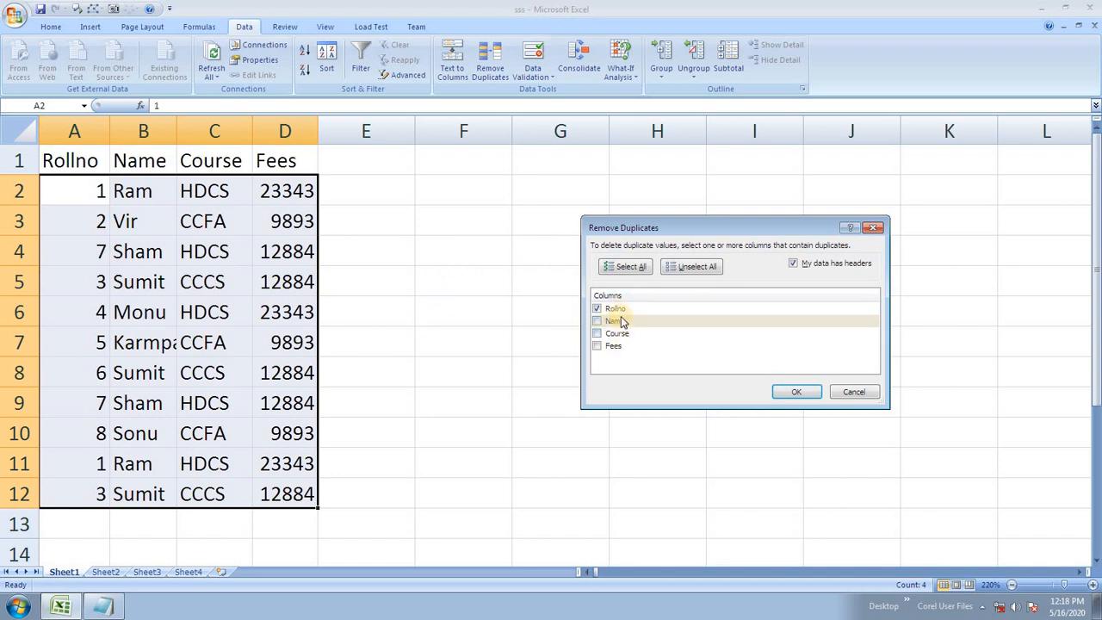
click(806, 393)
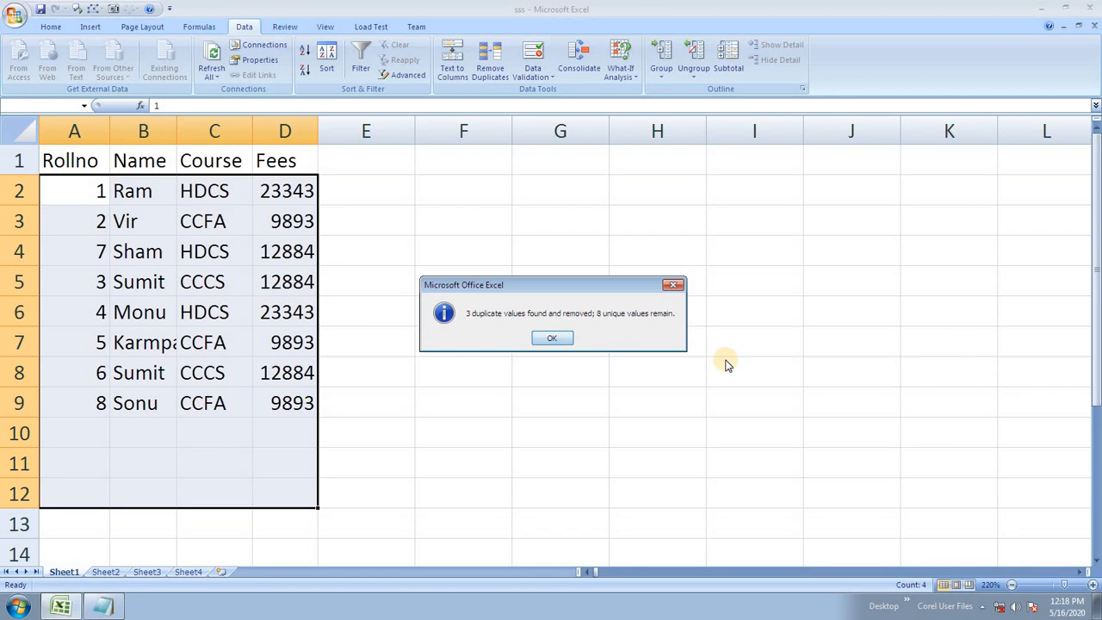
click(553, 340)
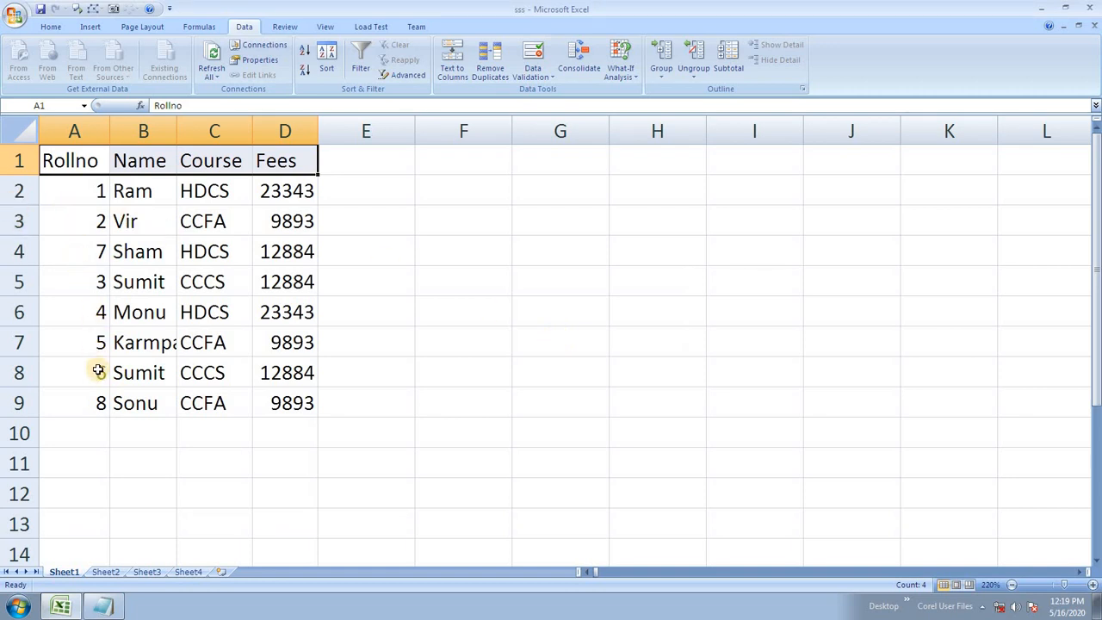
Sort the student table in ascending Rollno order, expanding the header selection A1:D1 to include the adjacent data.
click(272, 278)
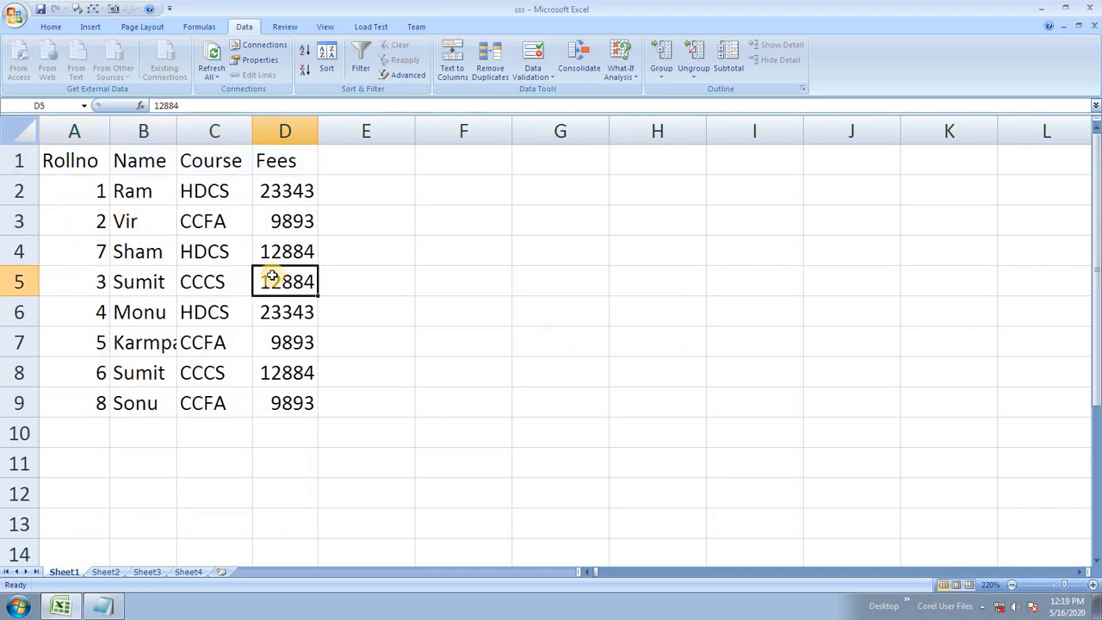
click(124, 285)
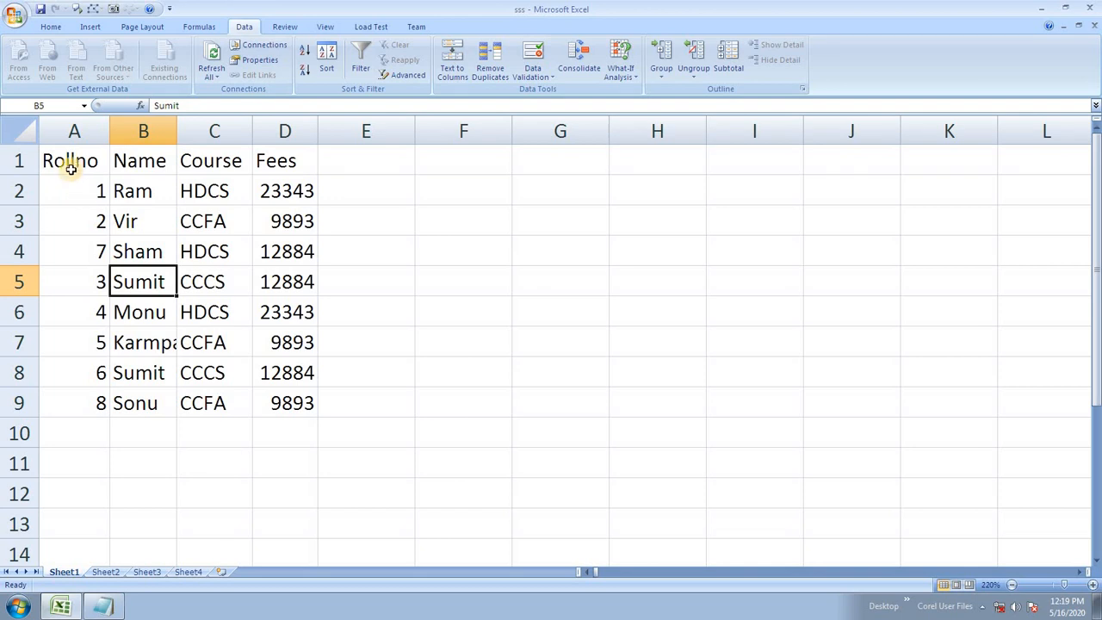
drag(72, 163, 266, 153)
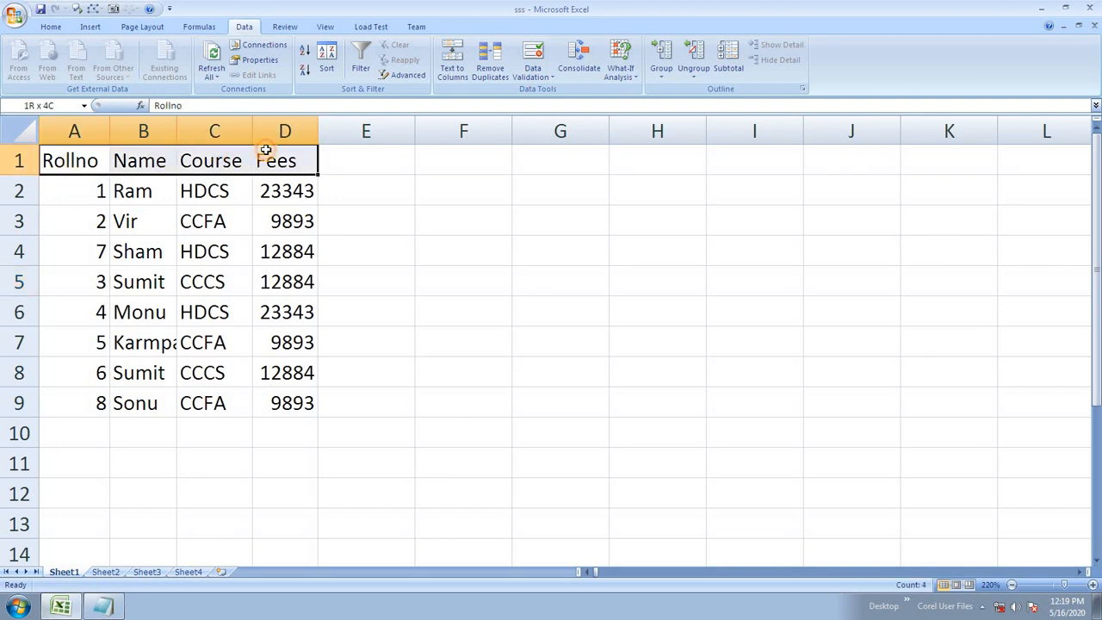
click(308, 51)
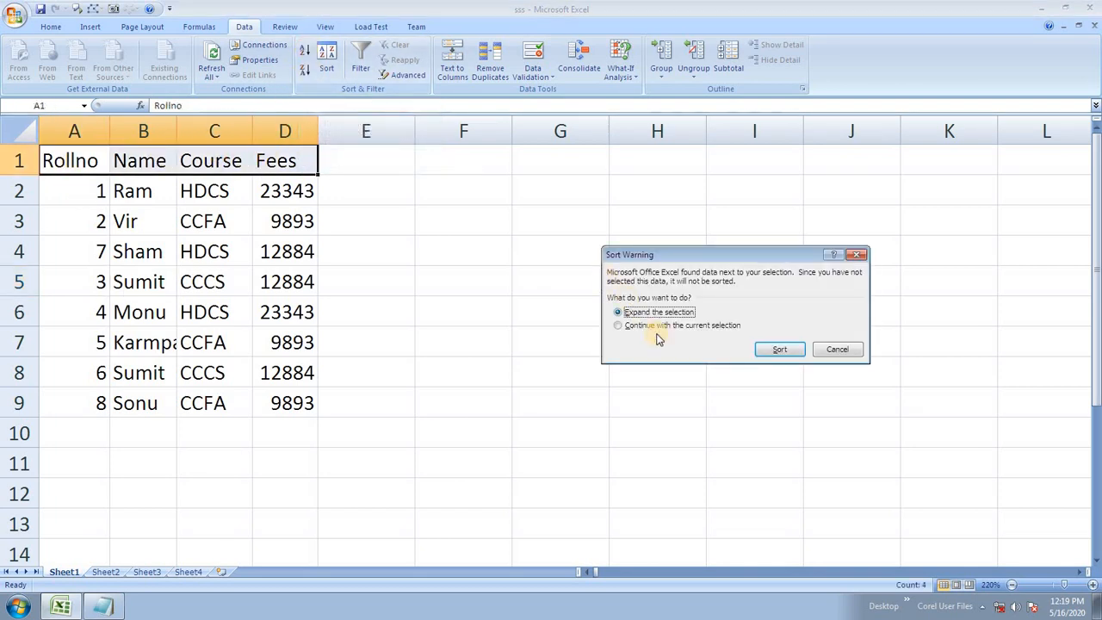
click(769, 347)
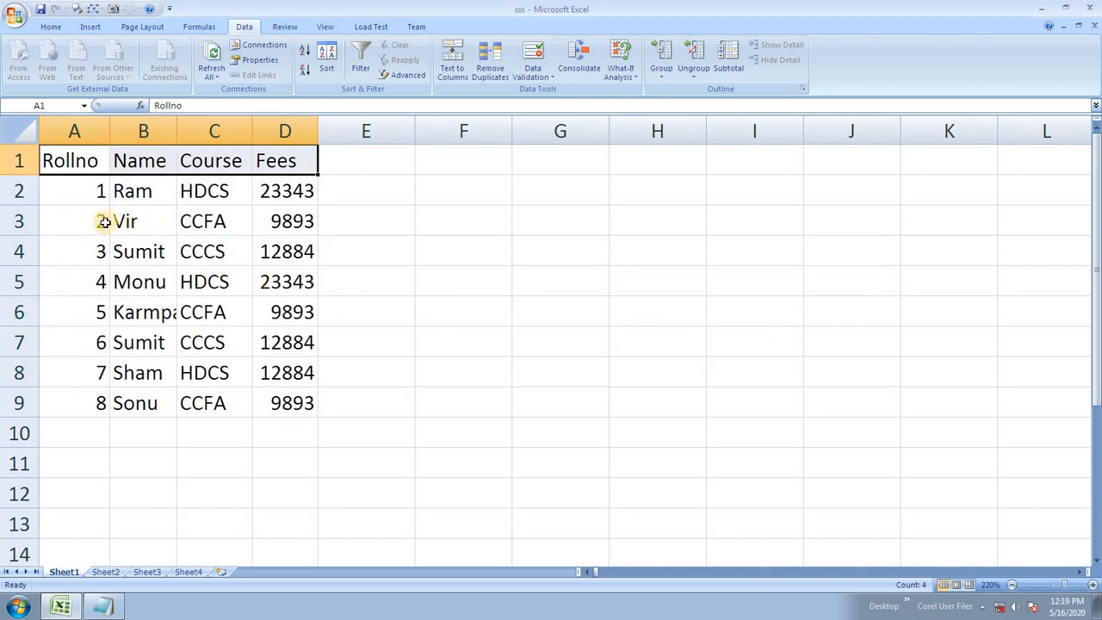
click(267, 360)
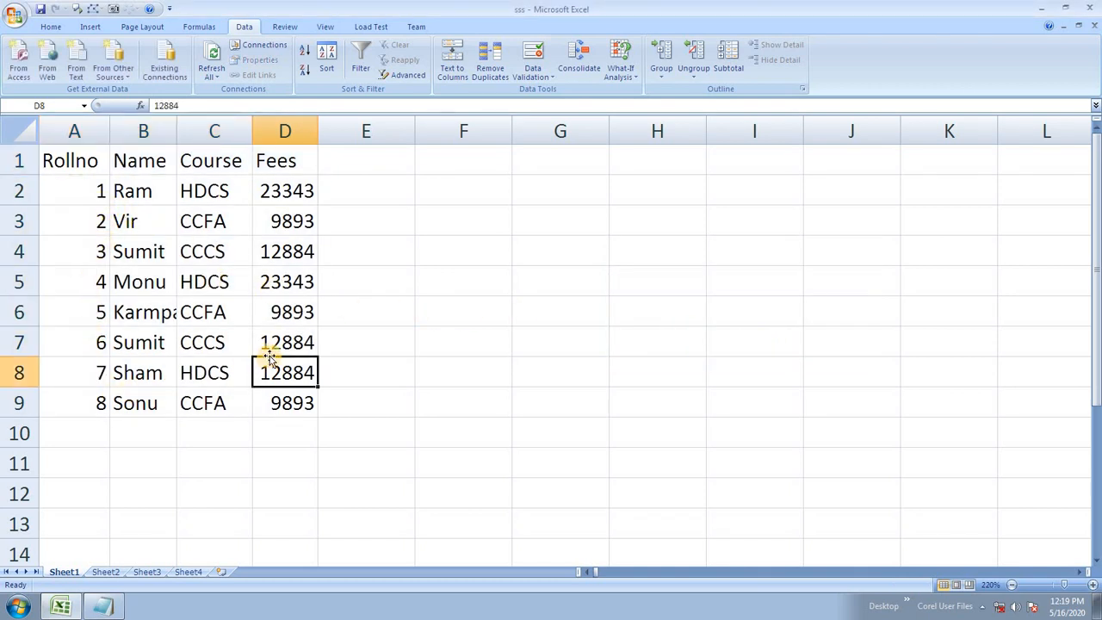
click(268, 305)
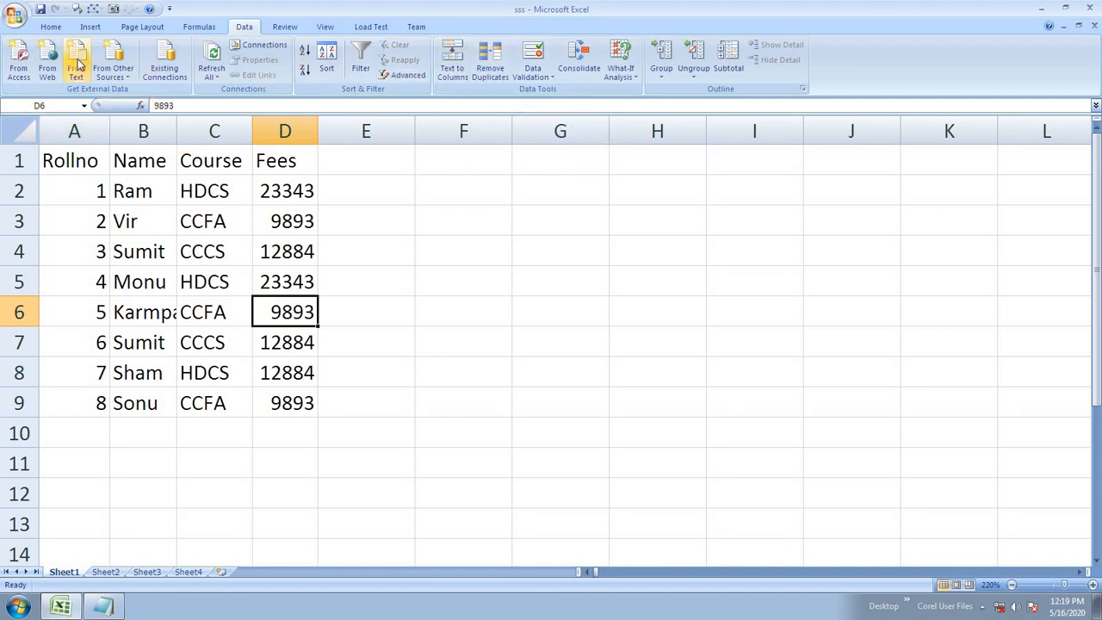
click(401, 259)
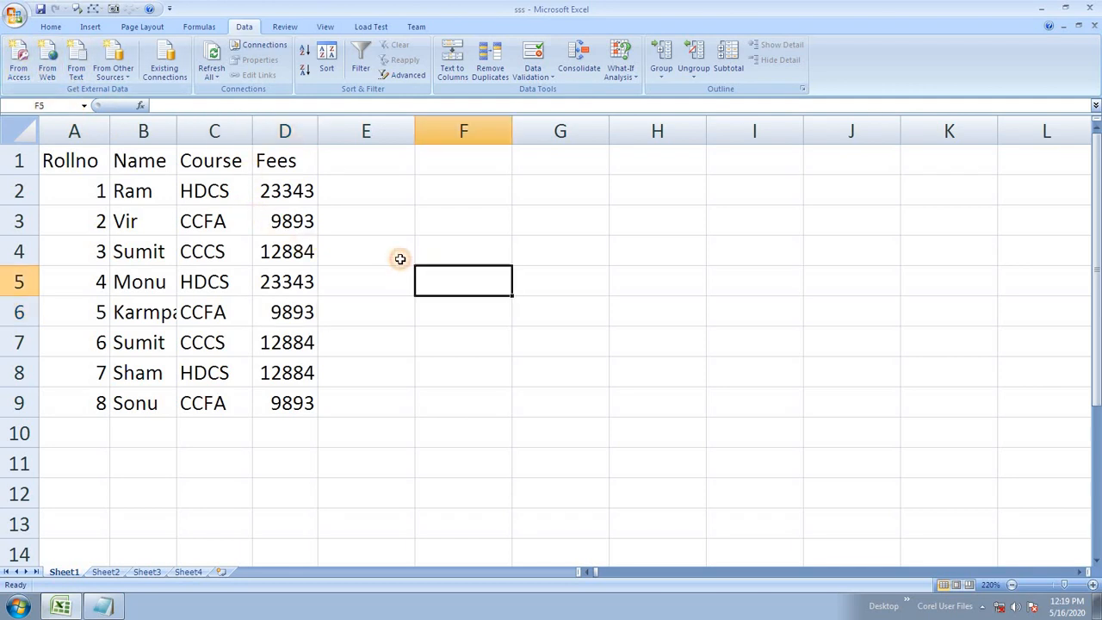
click(434, 320)
click(436, 269)
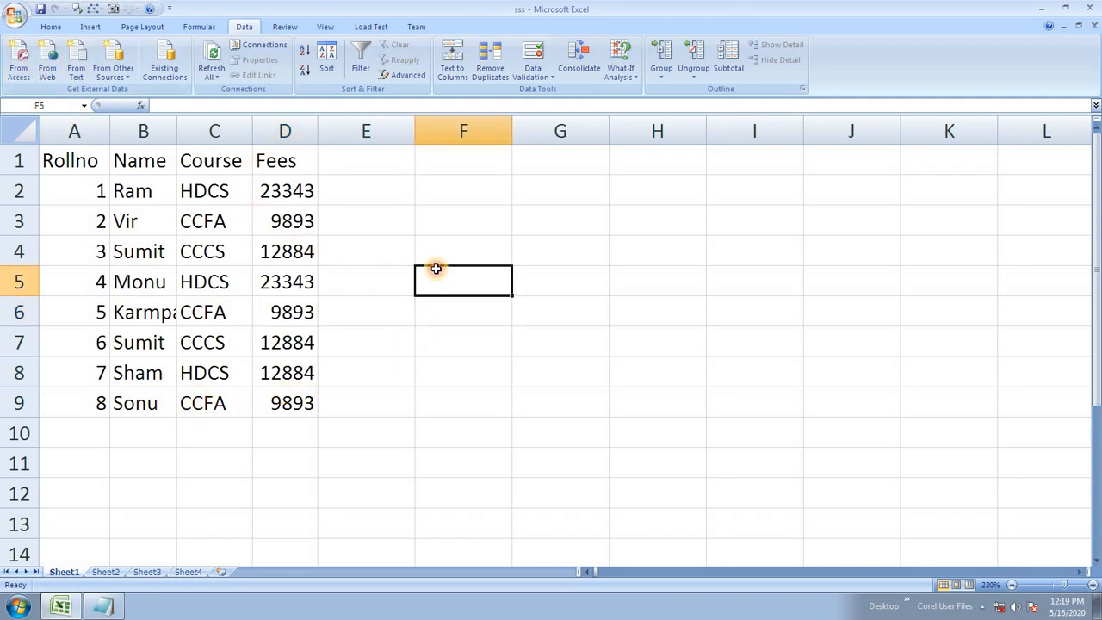
Review the workbook connections list, selecting the "notepad to excel" connection, and close the list.
click(258, 45)
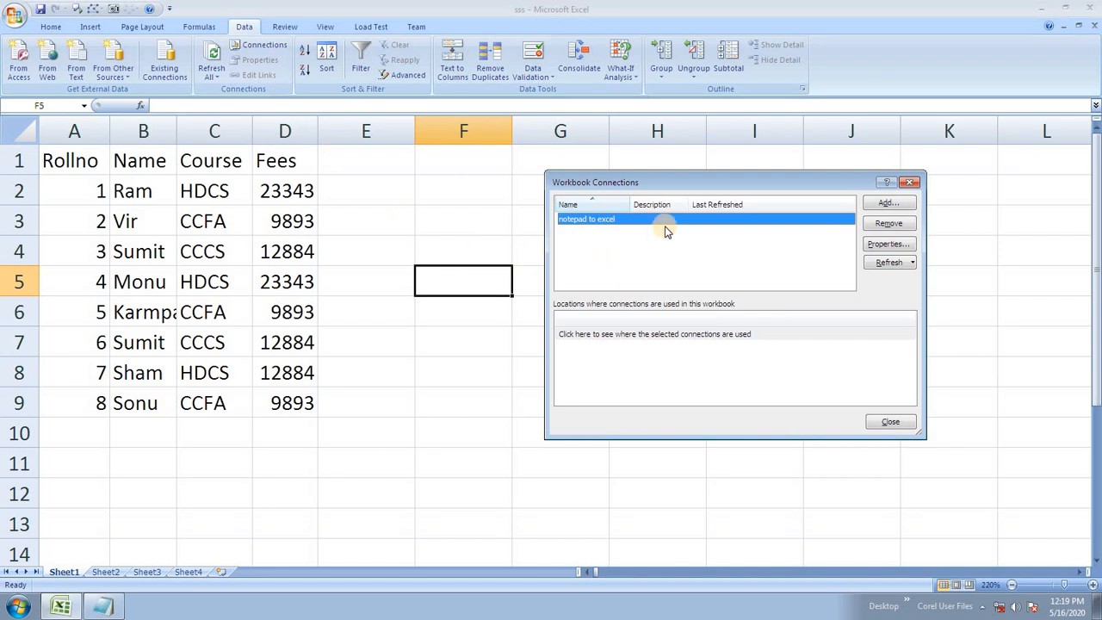
click(583, 221)
click(896, 422)
Look through the contents of Sheet2, Sheet3 and Sheet4, and return to the student table on Sheet1.
click(102, 572)
click(142, 571)
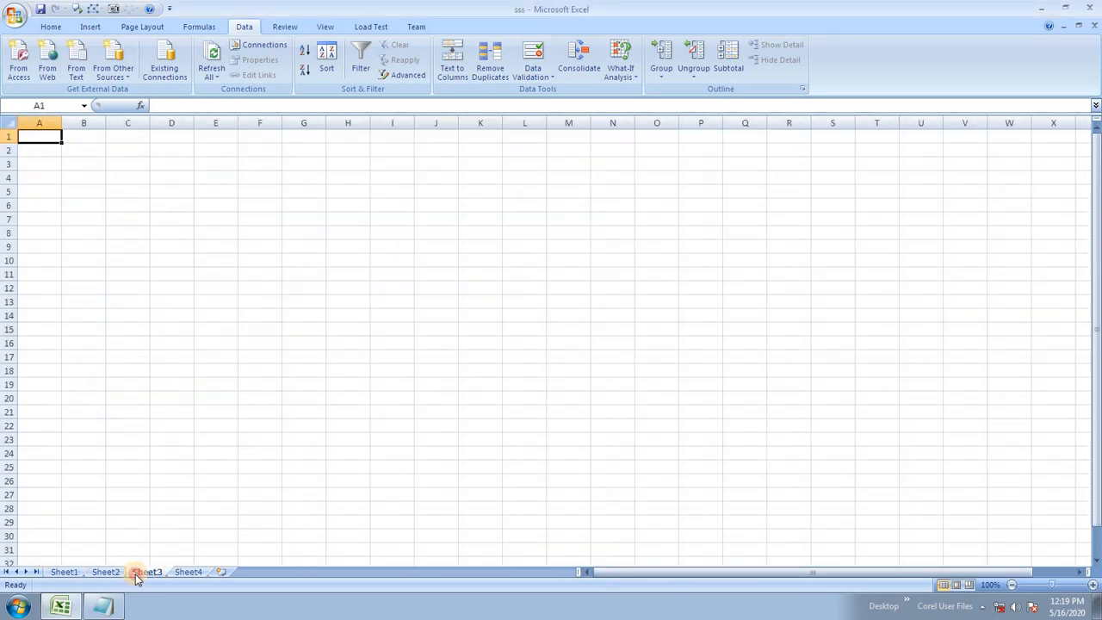
click(189, 572)
click(219, 365)
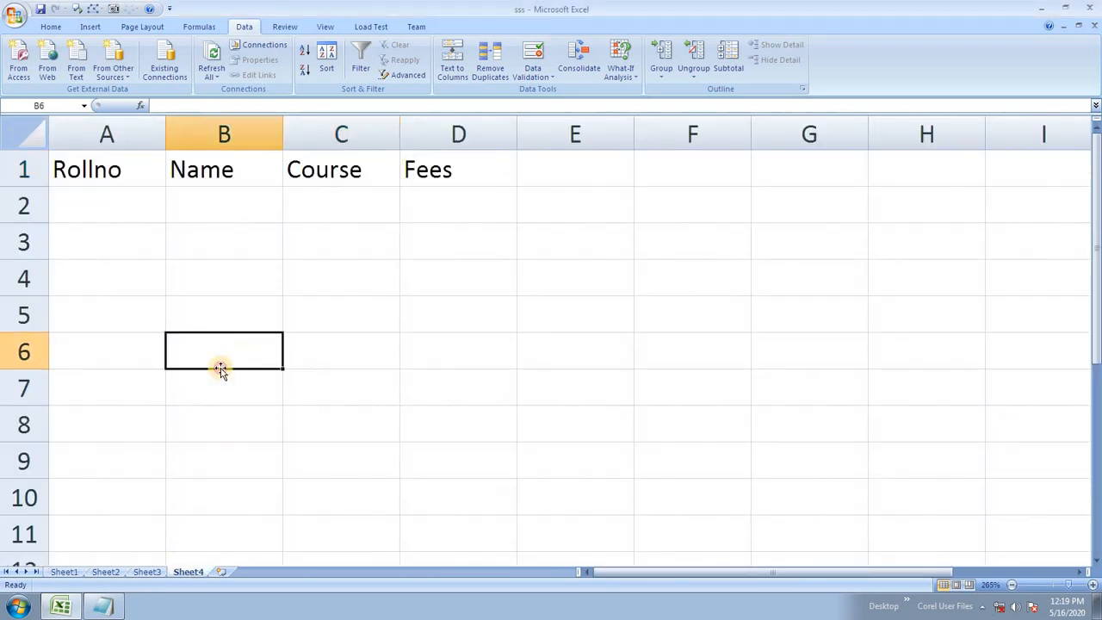
click(63, 572)
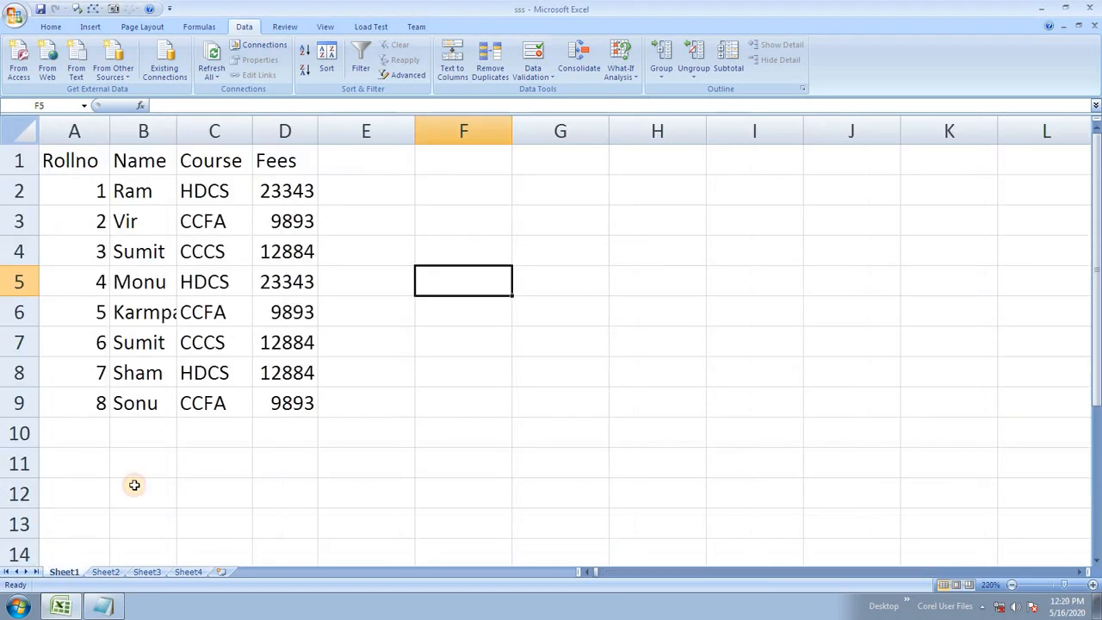
click(105, 572)
click(146, 571)
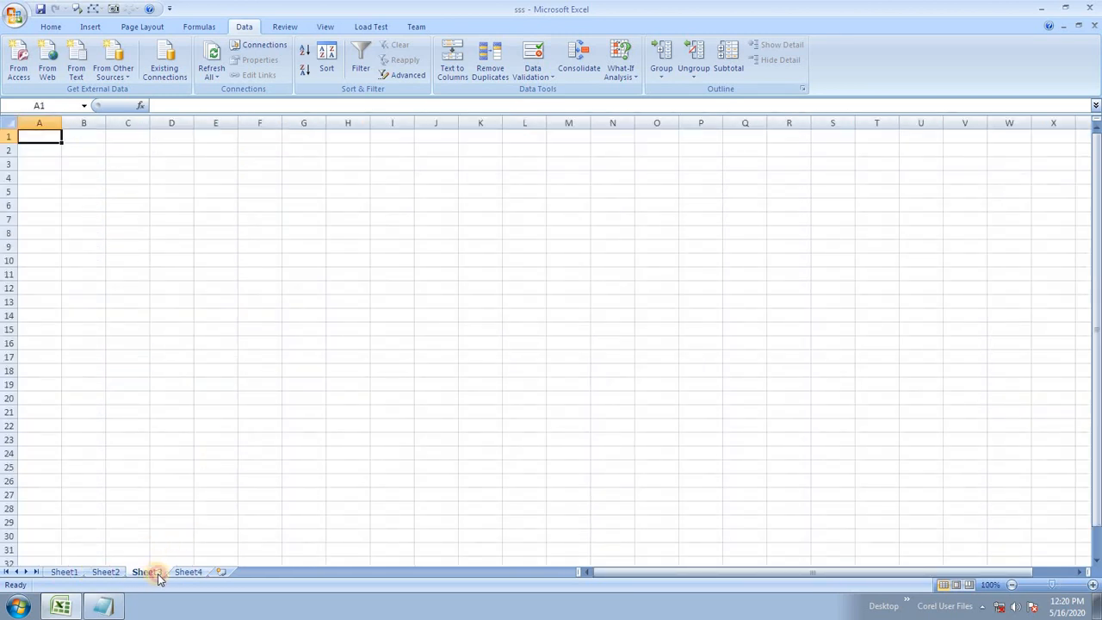
click(188, 571)
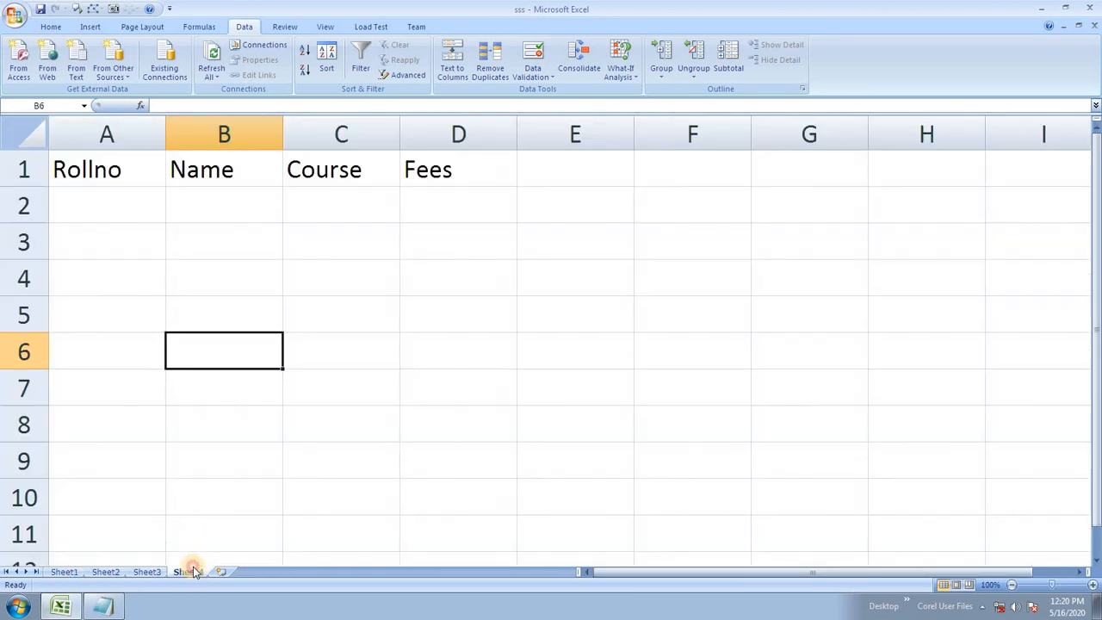
click(64, 572)
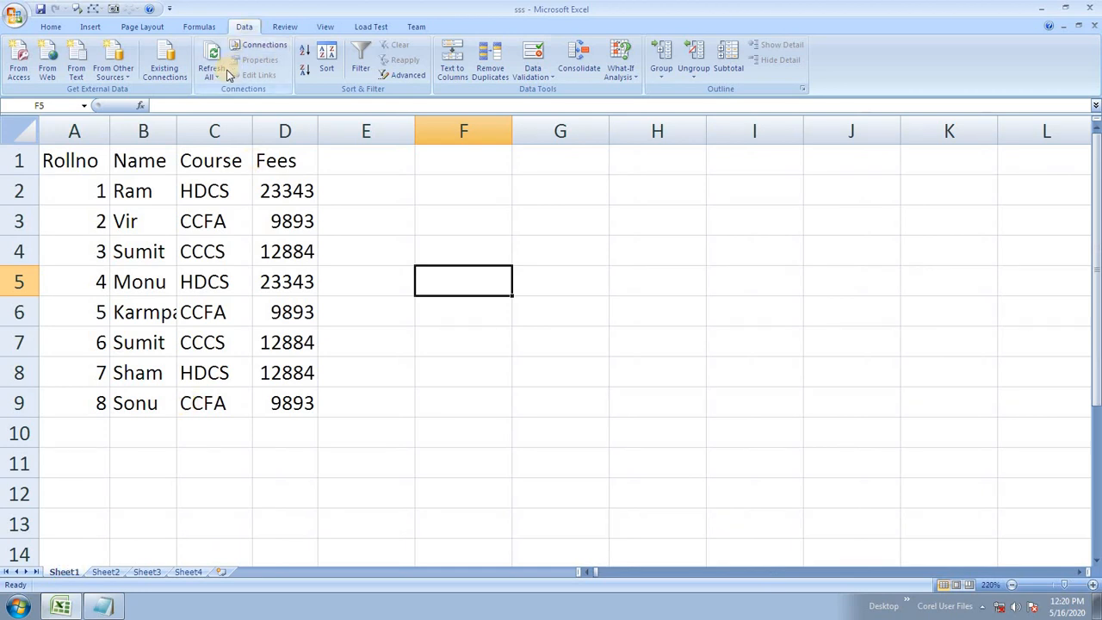
Remove the "notepad to excel" connection from the workbook connections, confirm the removal and close the list.
click(276, 49)
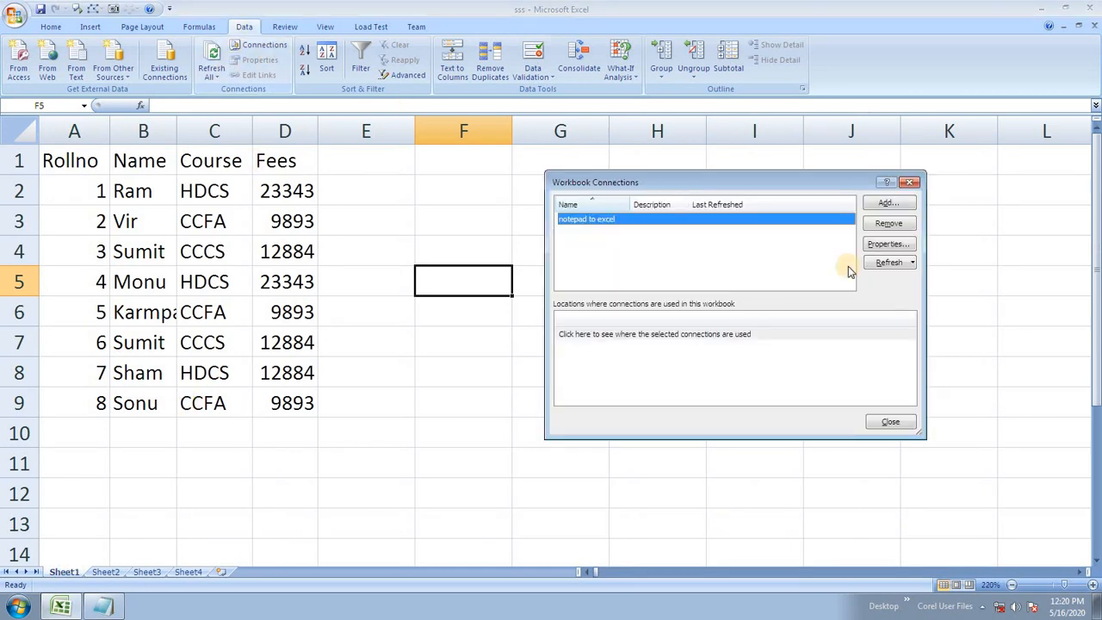
click(906, 226)
click(520, 338)
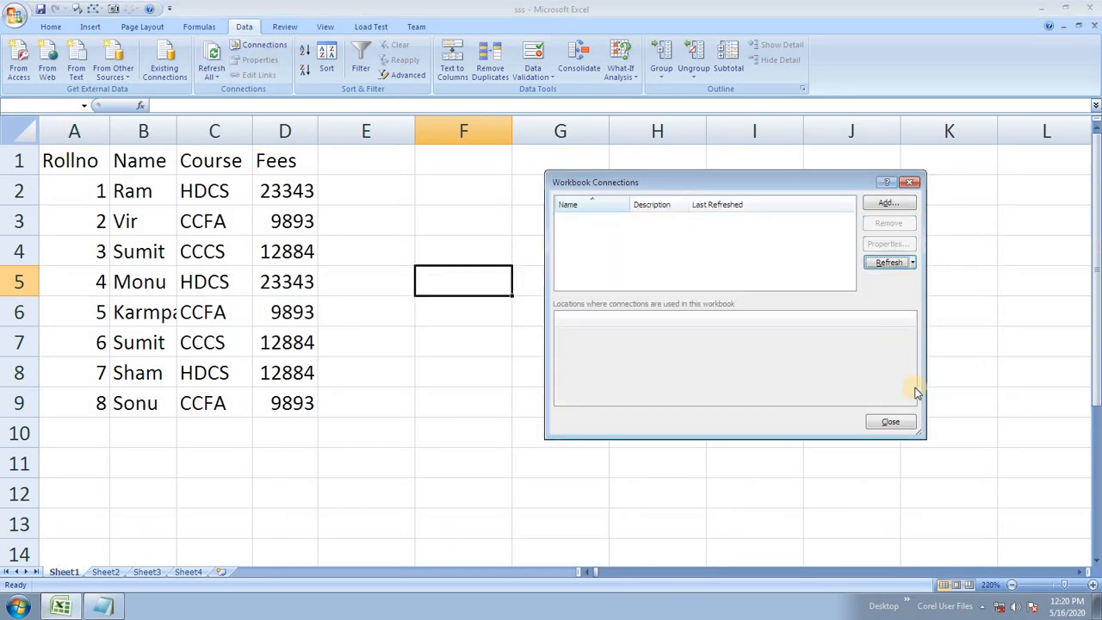
click(887, 420)
click(377, 313)
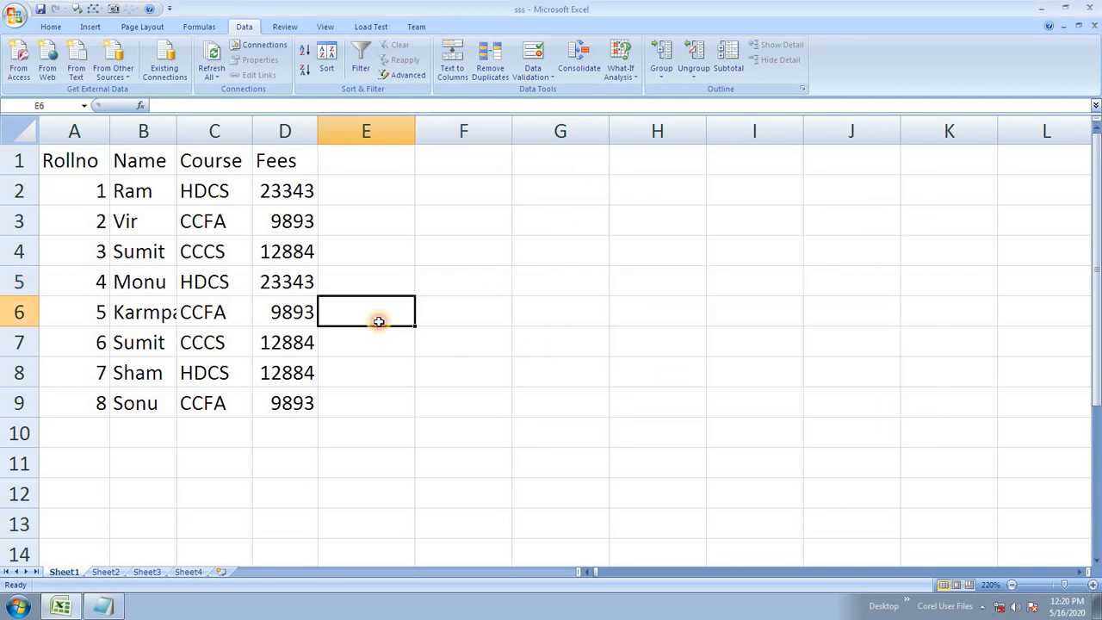
click(467, 341)
click(165, 313)
click(229, 313)
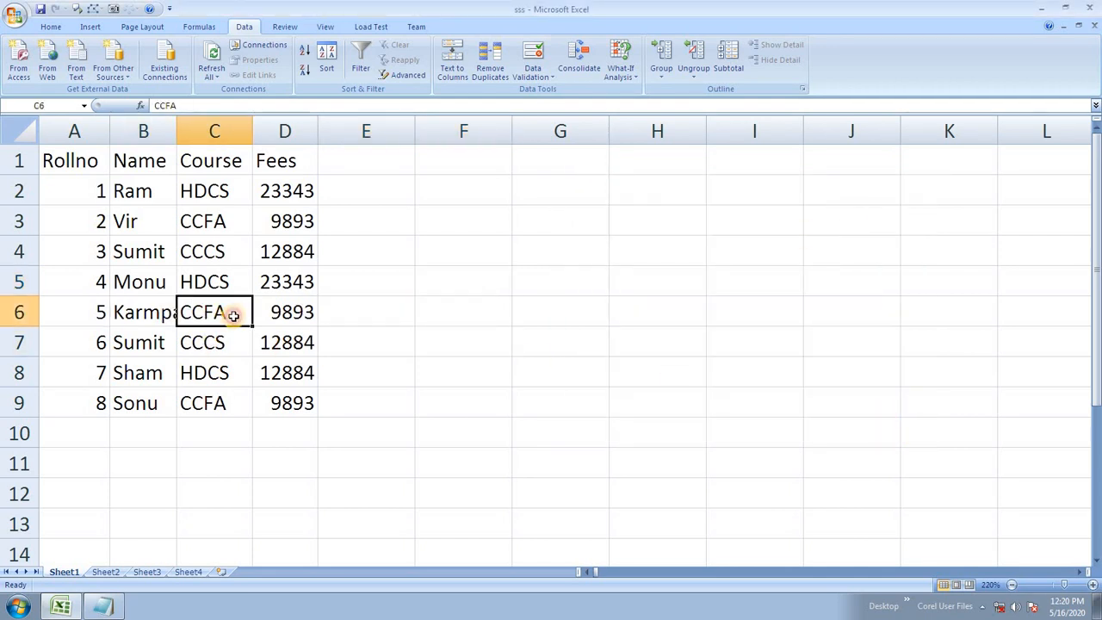
click(257, 282)
click(125, 200)
click(185, 259)
click(130, 209)
click(215, 260)
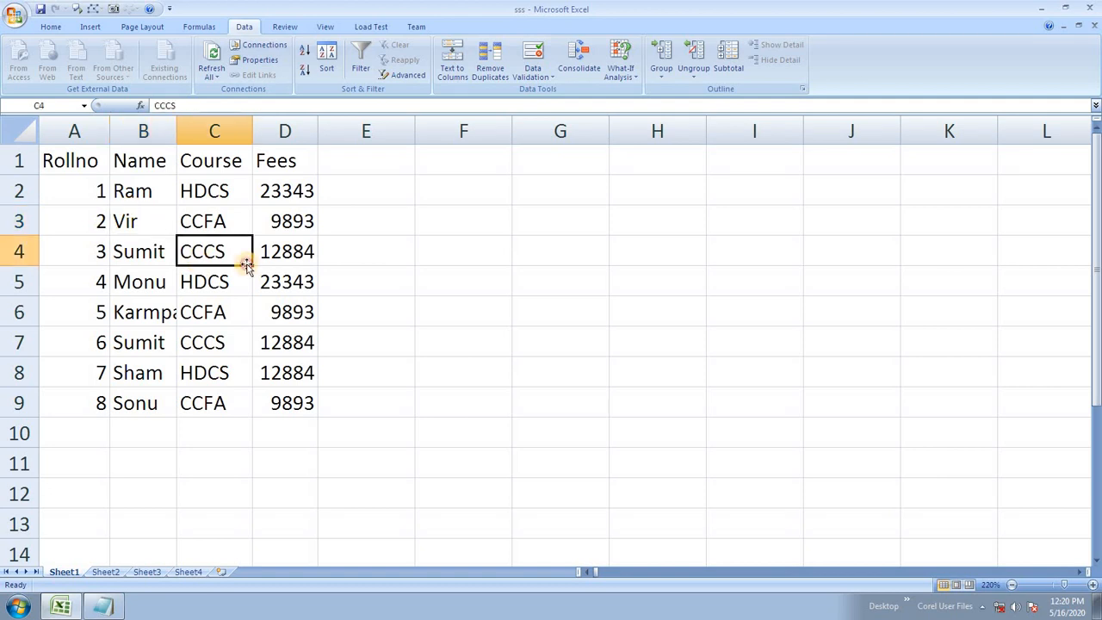
click(170, 251)
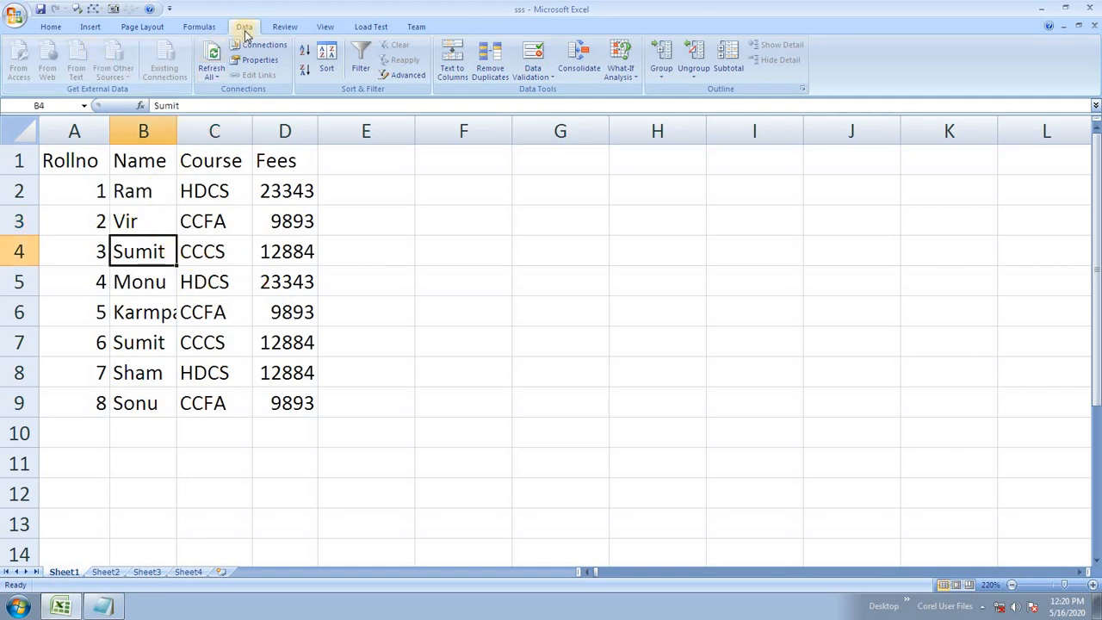